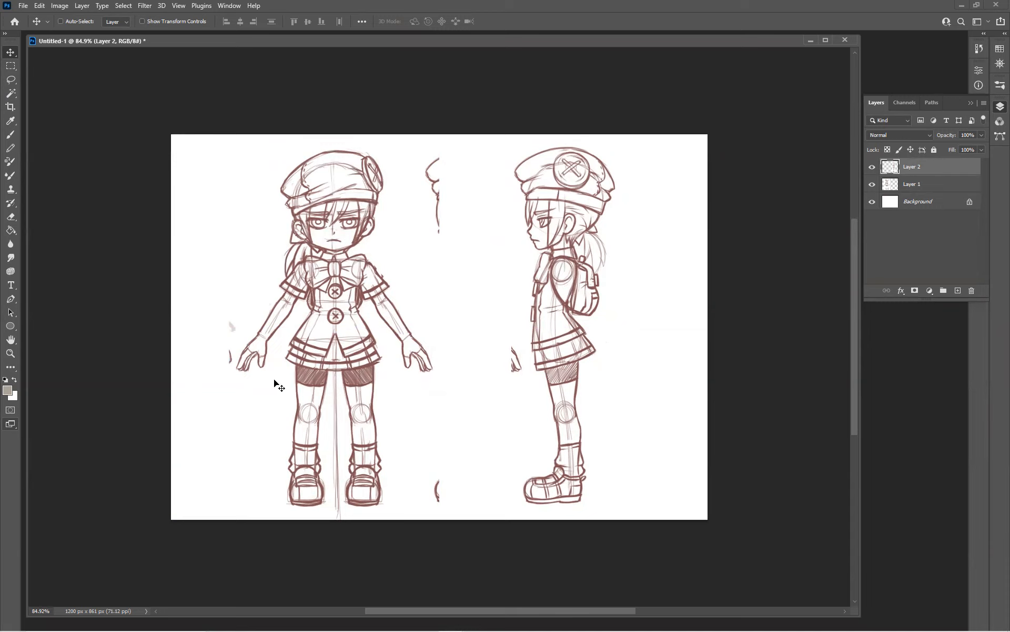
# Select Layer 1 with the front-view sketch and shift the figure slightly to the left, keeping its original height
pyautogui.rightClick(341, 229)
pyautogui.click(374, 230)
pyautogui.moveTo(342, 228)
pyautogui.mouseDown()
pyautogui.moveTo(338, 211)
pyautogui.moveTo(302, 214)
pyautogui.moveTo(353, 217)
pyautogui.moveTo(337, 221)
pyautogui.mouseUp()
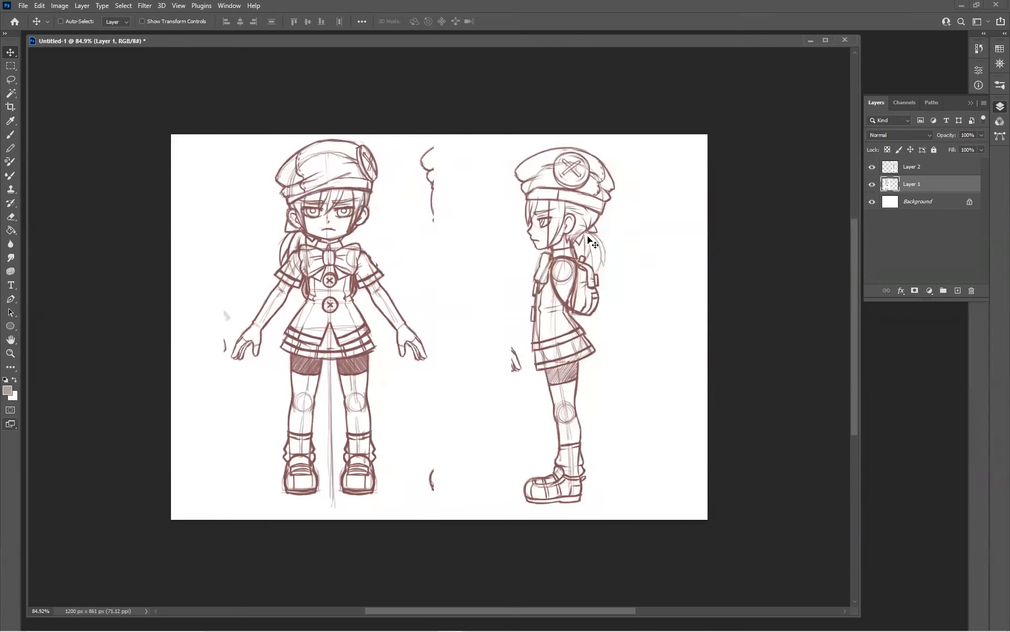
pyautogui.moveTo(558, 225); pyautogui.dragTo(557, 236)
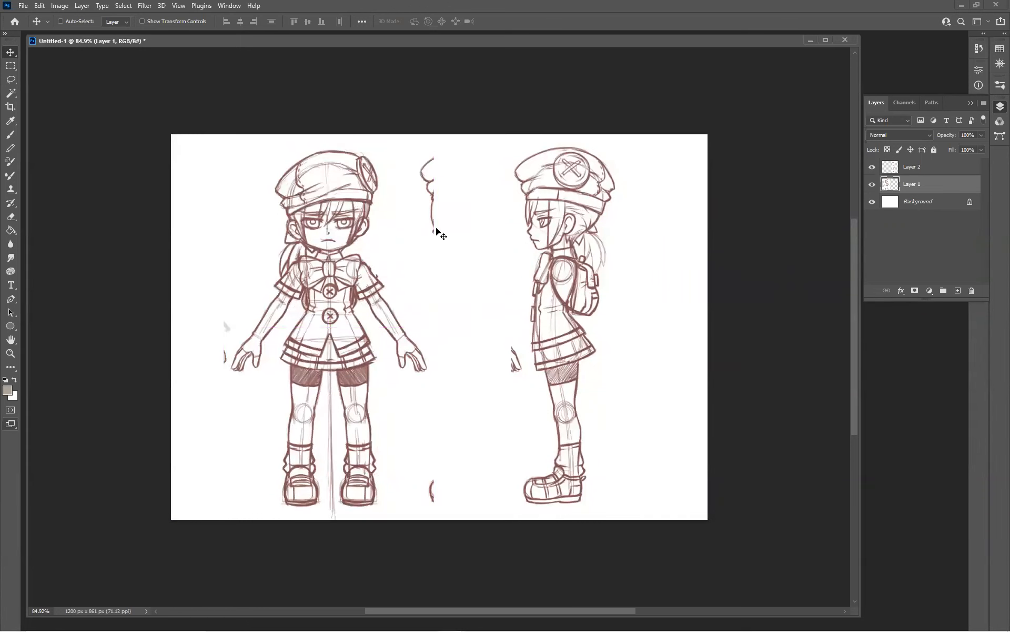
# Show the rulers and place a vertical guide at the canvas's centre, snapped to the edge of a half-width rectangular selection
pyautogui.click(179, 6)
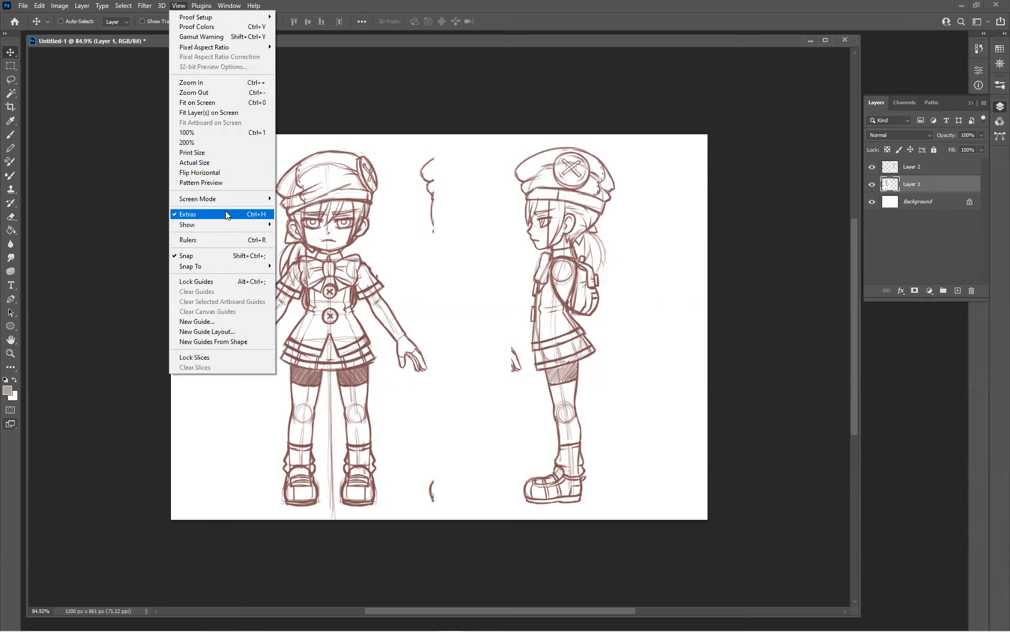
pyautogui.click(219, 240)
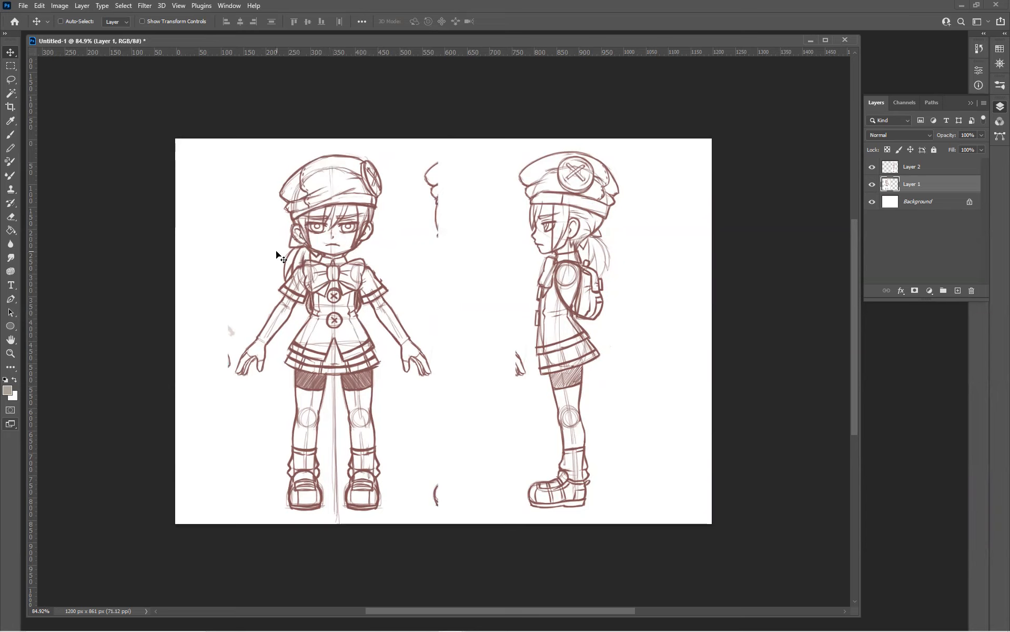
pyautogui.click(11, 67)
pyautogui.moveTo(173, 137); pyautogui.dragTo(443, 289)
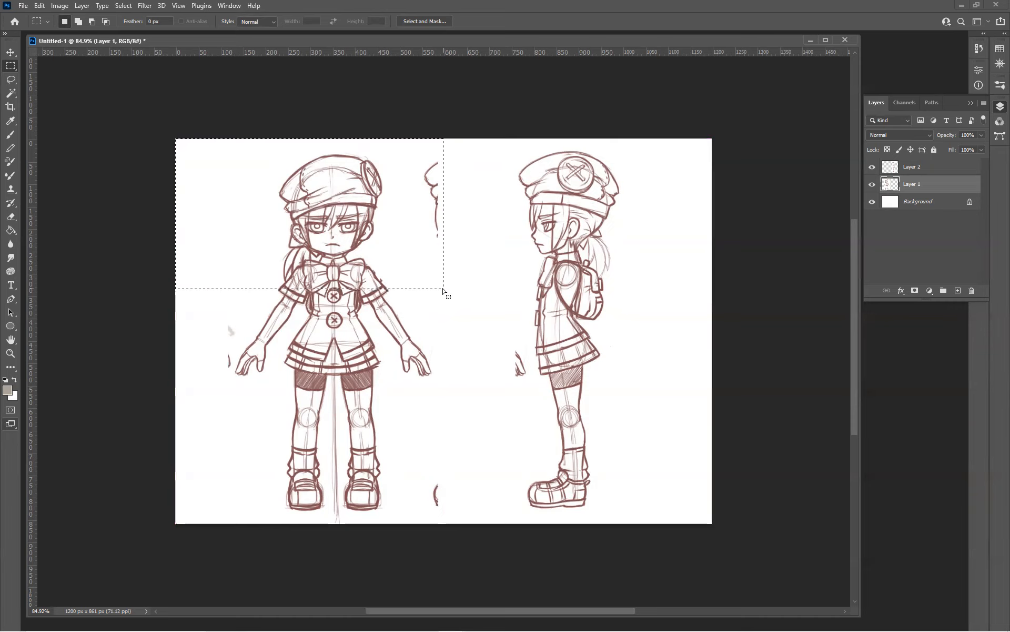
pyautogui.moveTo(32, 214); pyautogui.dragTo(443, 239)
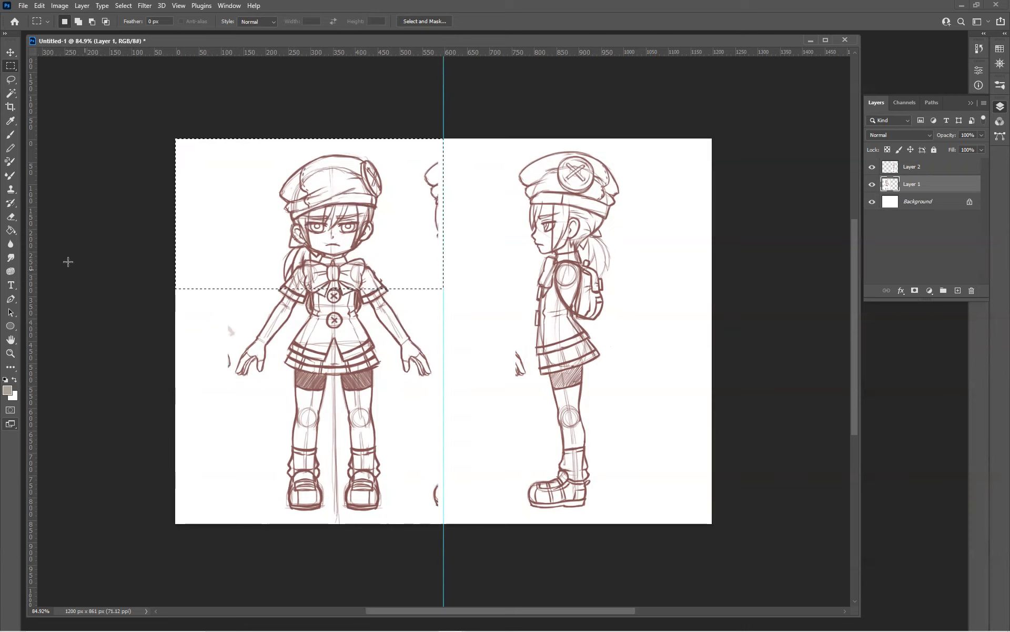
# Select the left half of the canvas and transform the selection to 50% width, aligned with the left canvas edge
pyautogui.click(210, 132)
pyautogui.moveTo(173, 136); pyautogui.dragTo(443, 530)
pyautogui.scroll(2, 443, 530)
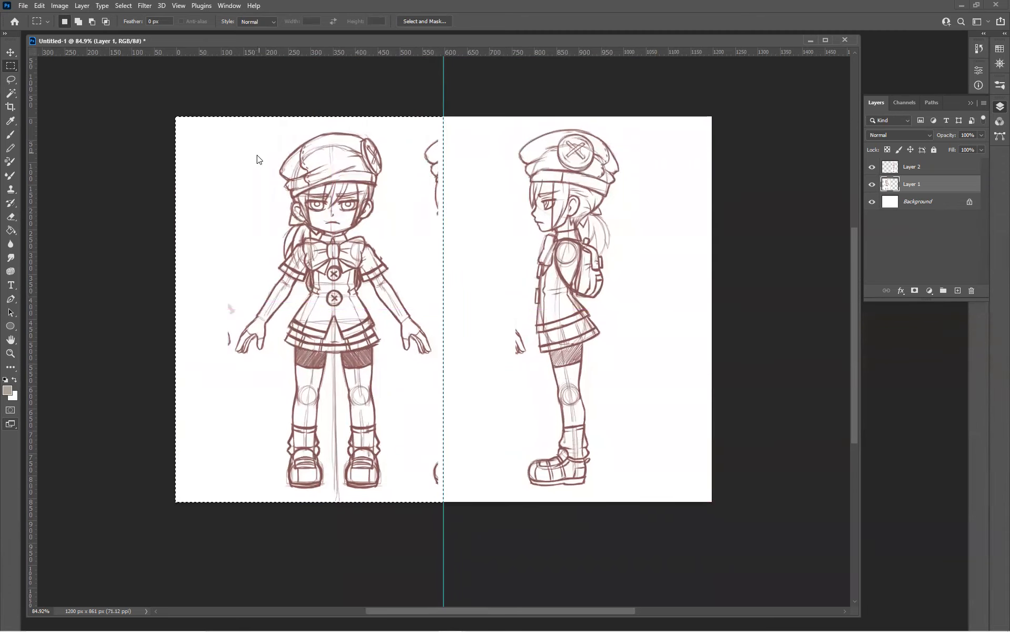
pyautogui.rightClick(258, 159)
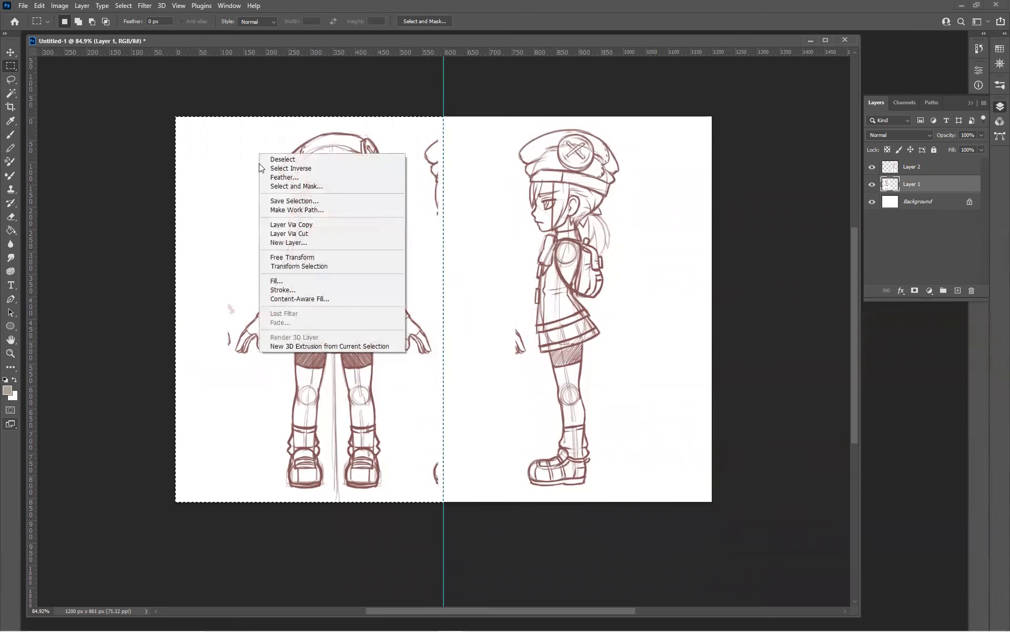
pyautogui.click(295, 266)
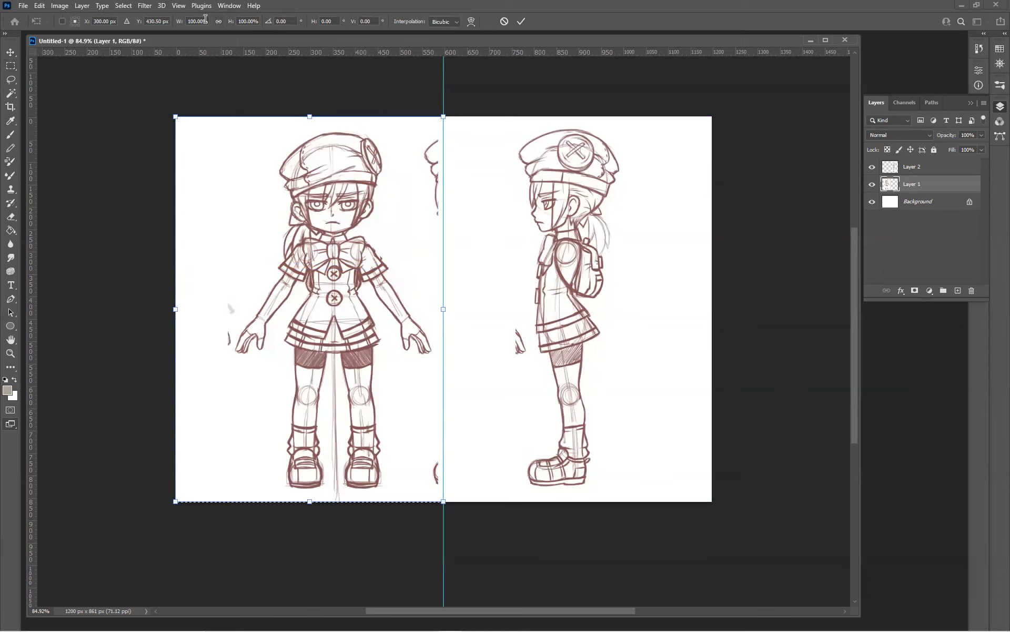
pyautogui.click(208, 19)
pyautogui.write('50')
pyautogui.press('Return')
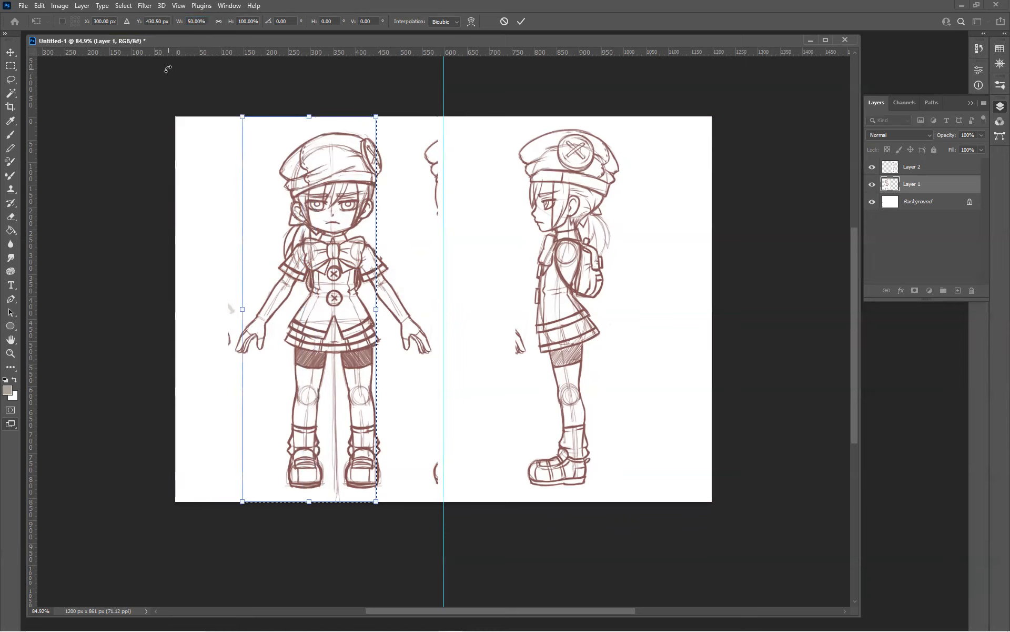
pyautogui.moveTo(320, 197); pyautogui.dragTo(257, 197)
pyautogui.click(10, 65)
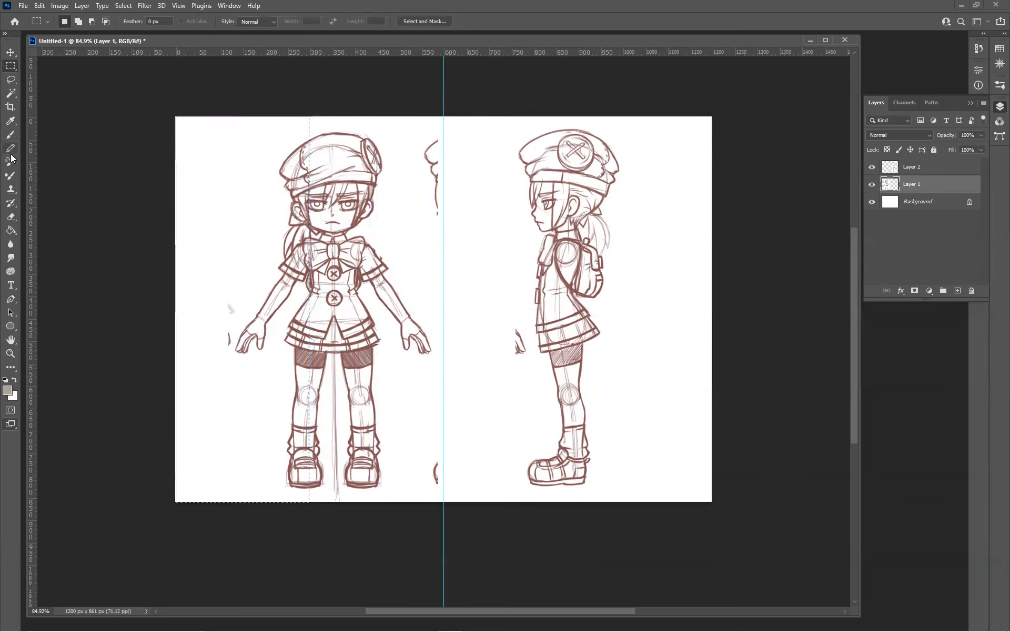
# Place vertical guides at one quarter and three quarters of the canvas width using the moved selection's edge, and deselect
pyautogui.moveTo(31, 152); pyautogui.dragTo(309, 176)
pyautogui.moveTo(220, 170); pyautogui.dragTo(488, 166)
pyautogui.moveTo(34, 178); pyautogui.dragTo(577, 208)
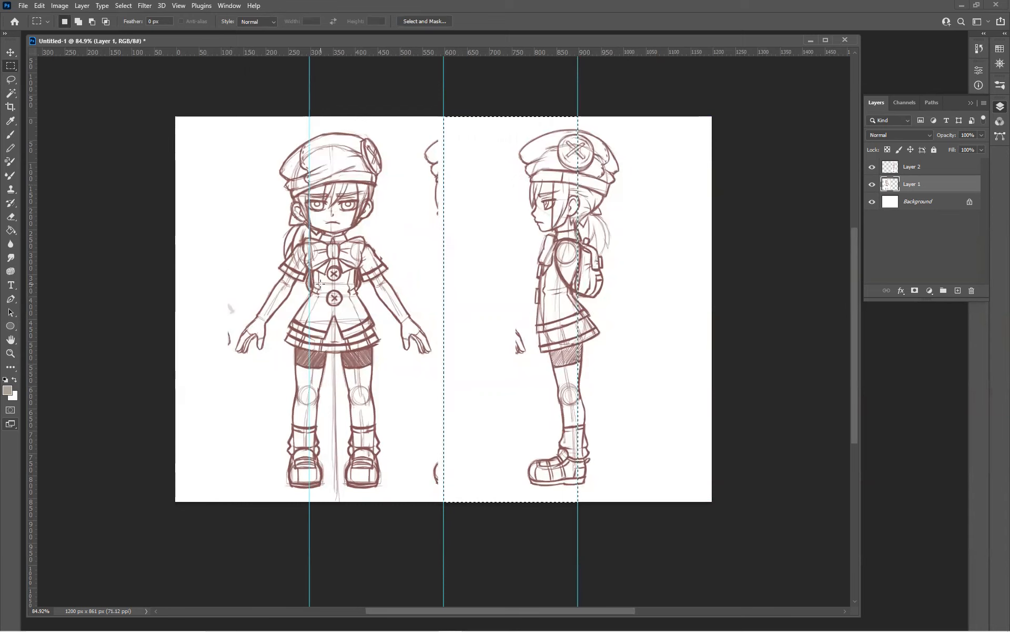
pyautogui.click(58, 84)
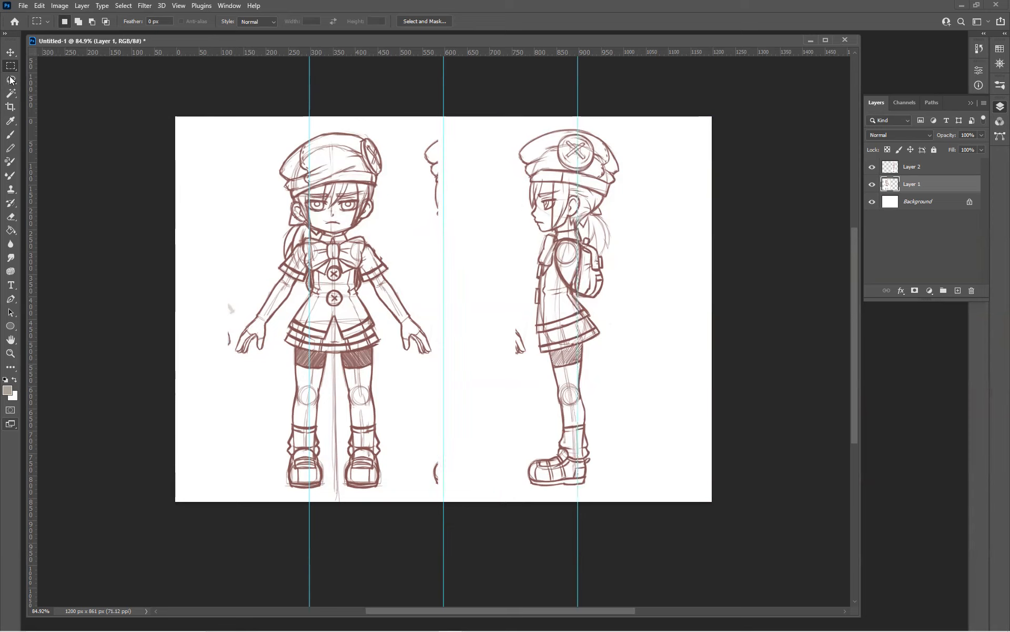
# Move the front-view sketch so the body's centre line sits on the left vertical guide
pyautogui.click(9, 55)
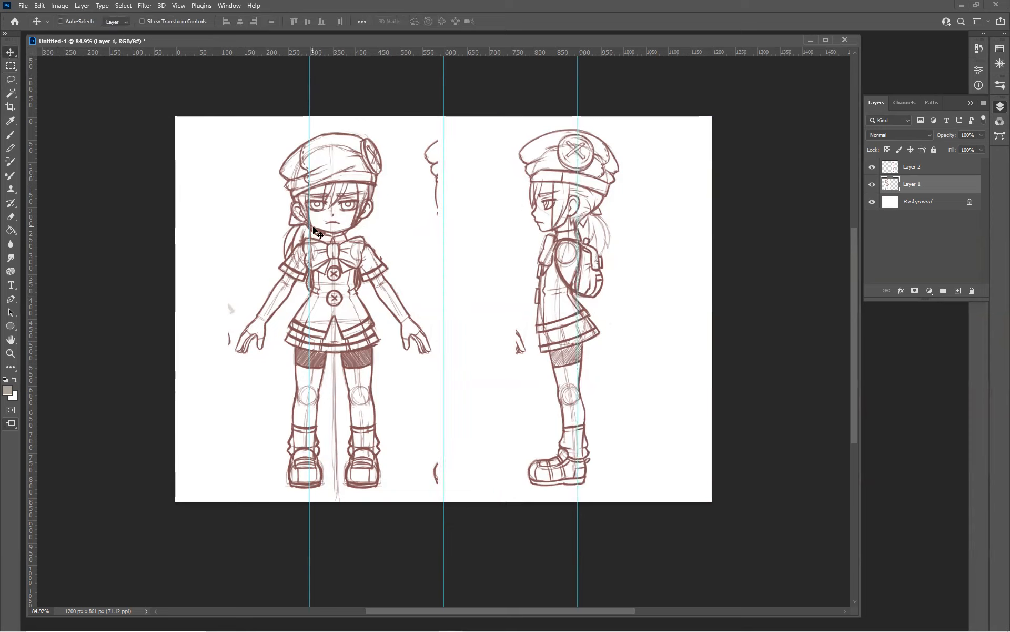
pyautogui.moveTo(352, 245); pyautogui.dragTo(331, 242)
pyautogui.scroll(2, 304, 200)
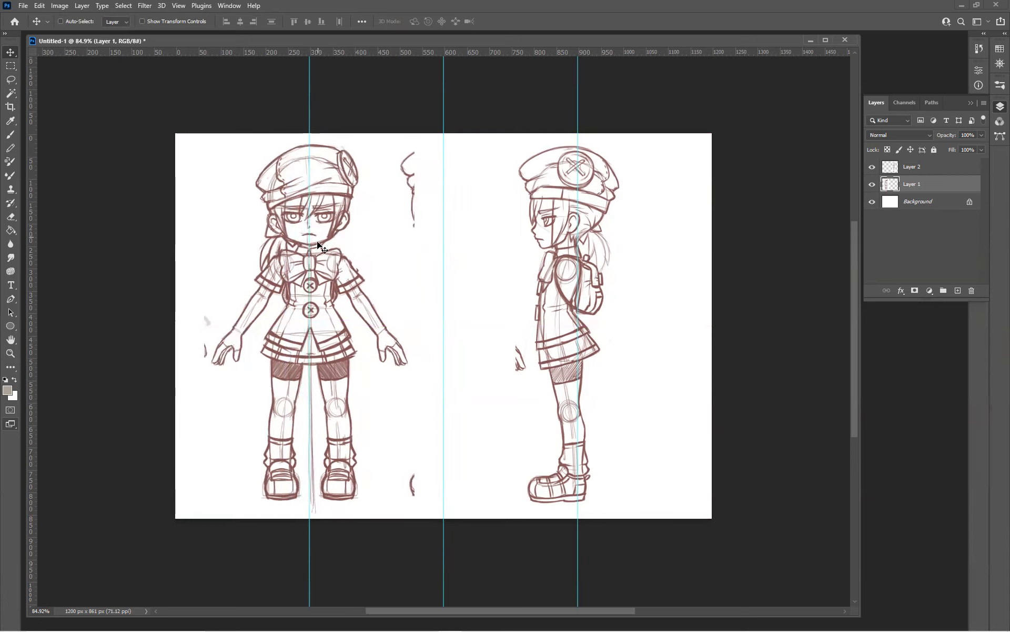
pyautogui.hotkey('ctrl', '+')
pyautogui.hotkey('ctrl', '+')
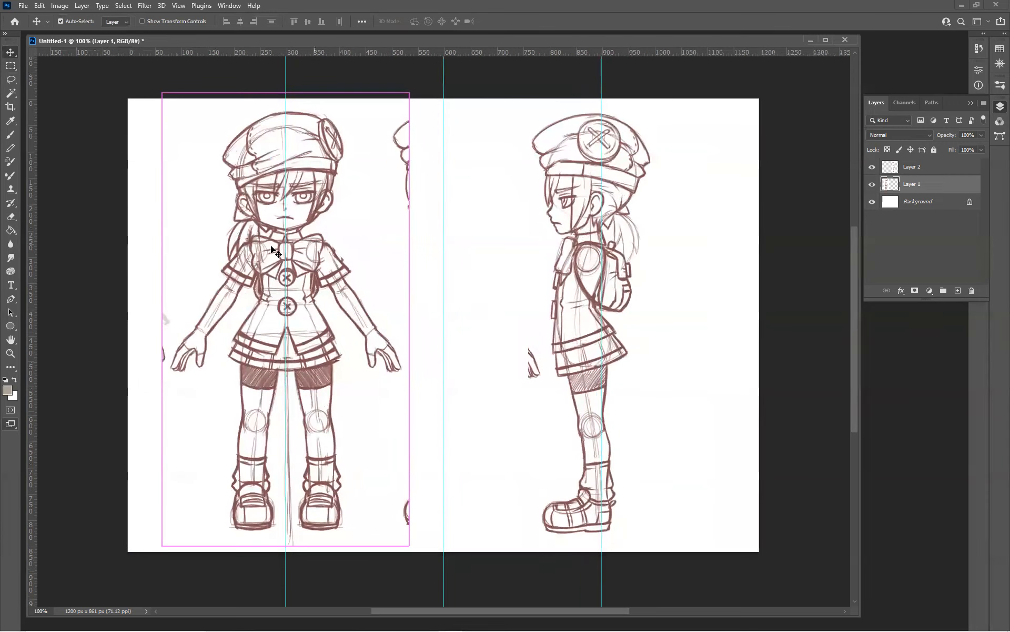
pyautogui.moveTo(177, 234); pyautogui.dragTo(468, 339)
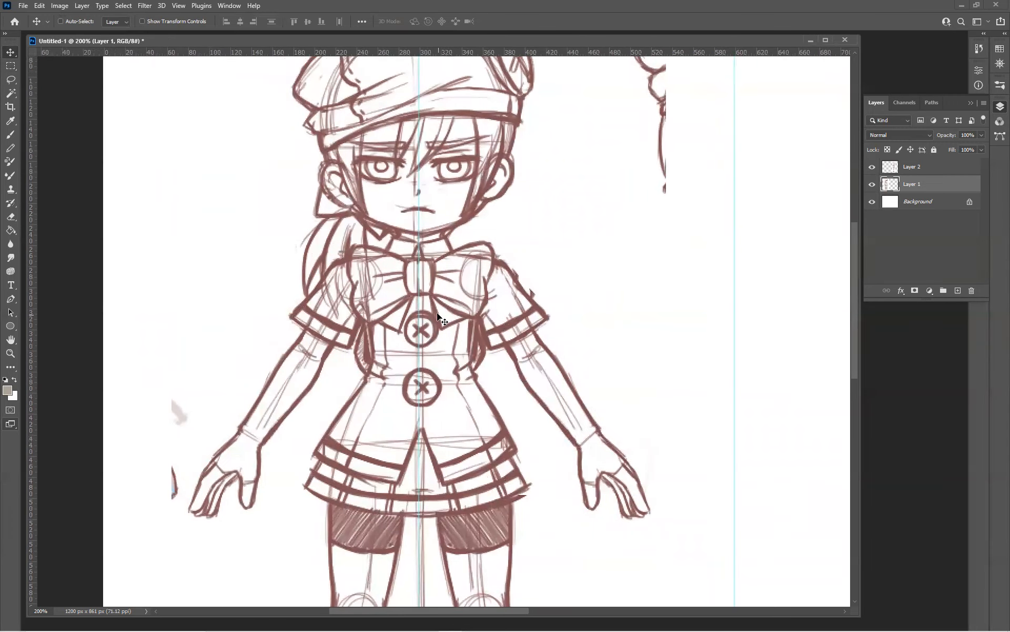
# Select Layer 2 with the side-view sketch and move the figure roughly onto the right vertical guide
pyautogui.press('ctrl')
pyautogui.hotkey('ctrl', '-')
pyautogui.hotkey('ctrl', '-')
pyautogui.hotkey('ctrl', '-')
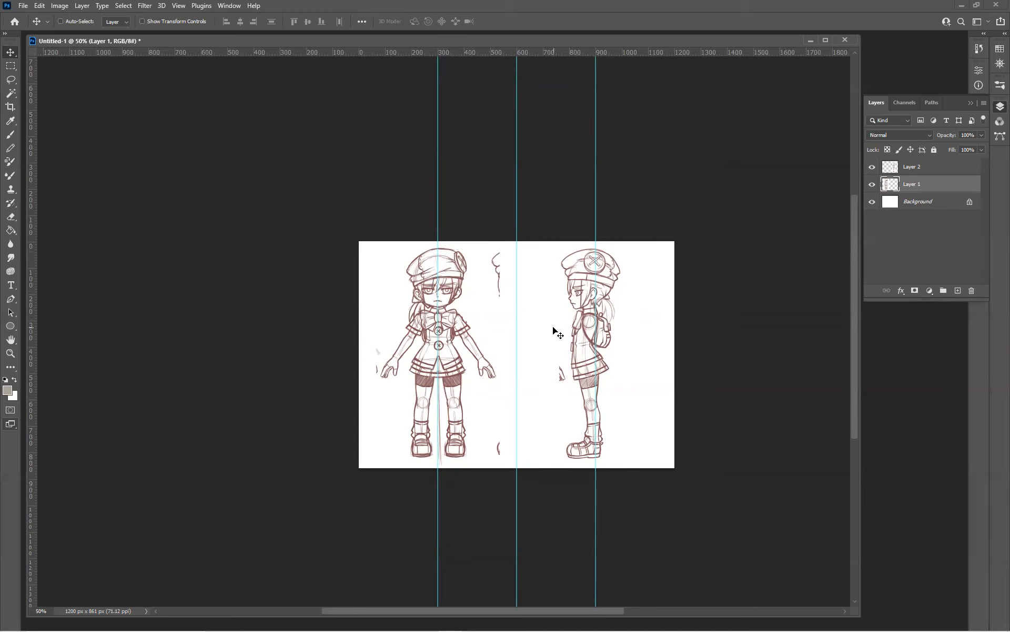
pyautogui.rightClick(581, 322)
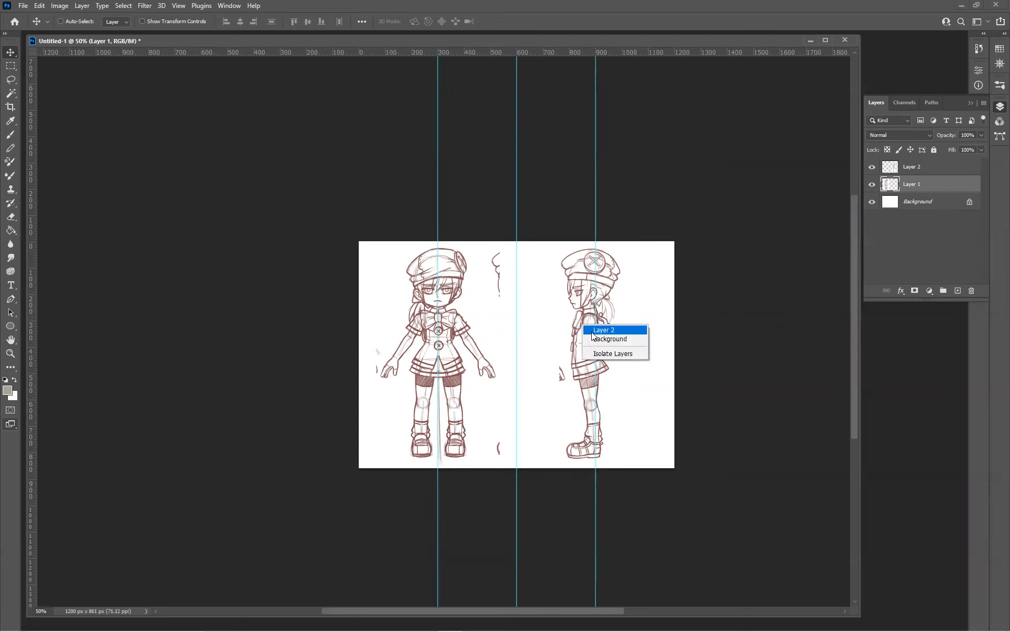
pyautogui.click(592, 328)
pyautogui.moveTo(587, 335); pyautogui.dragTo(594, 333)
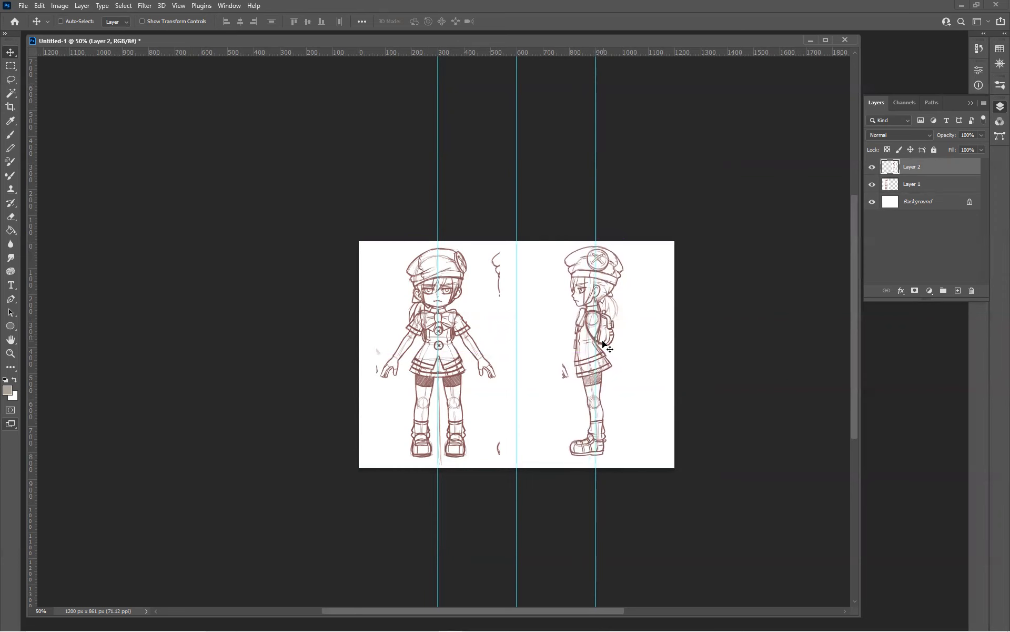
# Nudge the side-view sketch to the right in small increments to centre it on the right vertical guide
pyautogui.hotkey('ctrl', '+')
pyautogui.hotkey('ctrl', '+')
pyautogui.hotkey('ctrl', '+')
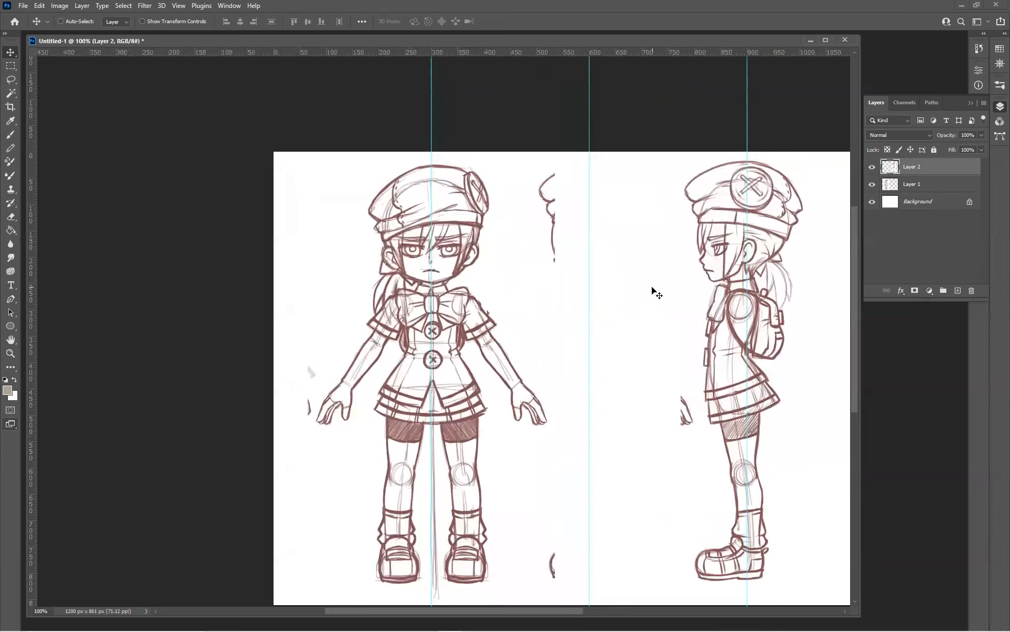
pyautogui.moveTo(669, 288); pyautogui.dragTo(575, 256)
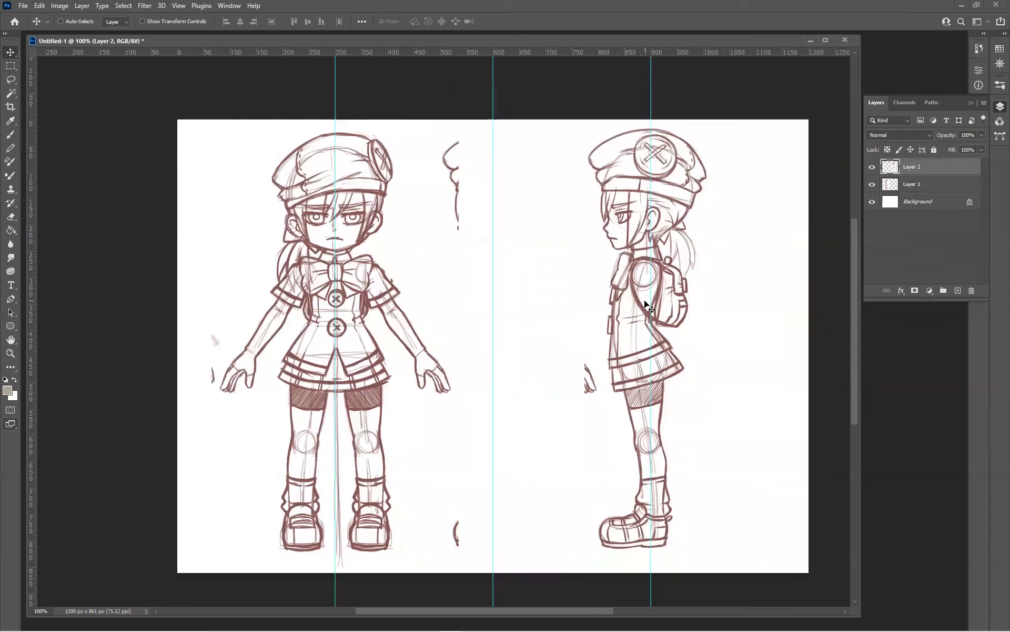
pyautogui.press('Right')
pyautogui.press('Right')
pyautogui.press('Right')
pyautogui.press('Right')
pyautogui.press('Right')
pyautogui.press('Right')
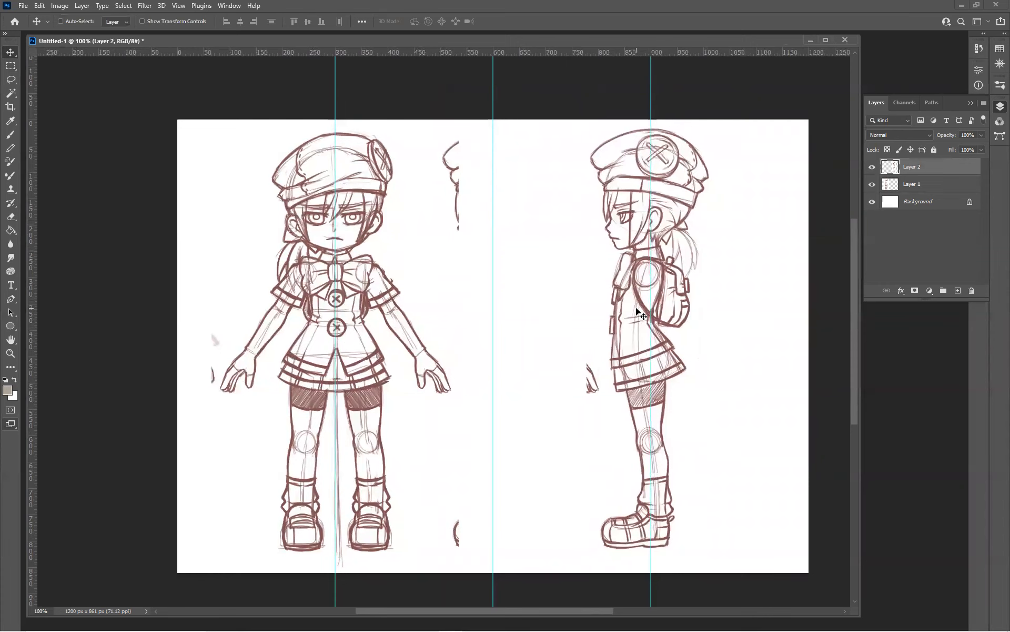
pyautogui.press('Right')
pyautogui.press('Right')
pyautogui.press('Right')
pyautogui.press('Right')
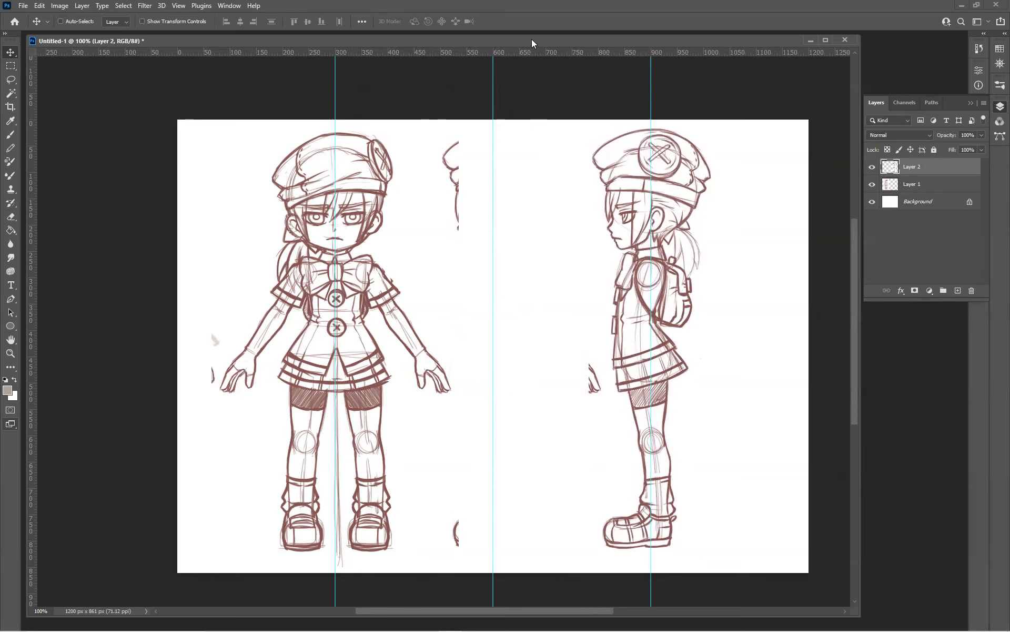
# Add horizontal guides across the hat top, the eyes' upper and lower edges, the chin, the shoe soles and the waist at about 409 px
pyautogui.moveTo(532, 54); pyautogui.dragTo(571, 213)
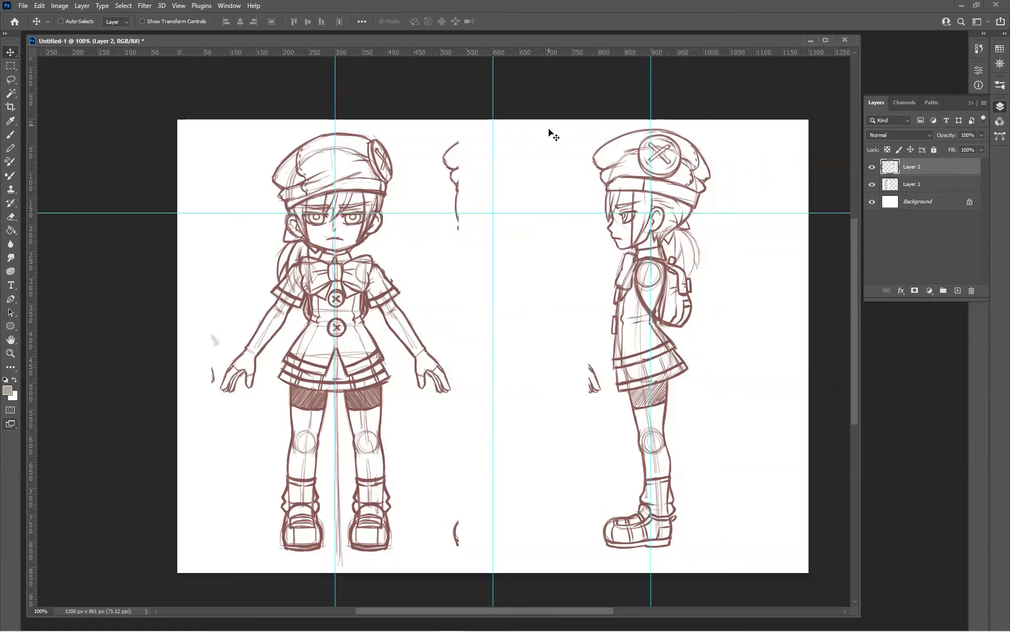
pyautogui.moveTo(558, 52); pyautogui.dragTo(580, 224)
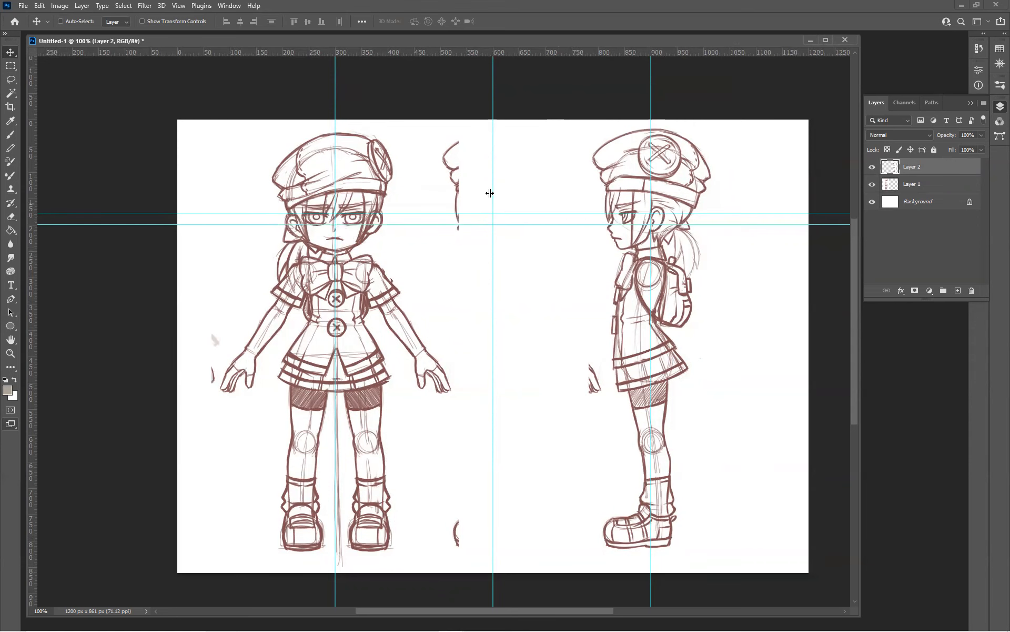
pyautogui.moveTo(471, 52); pyautogui.dragTo(479, 133)
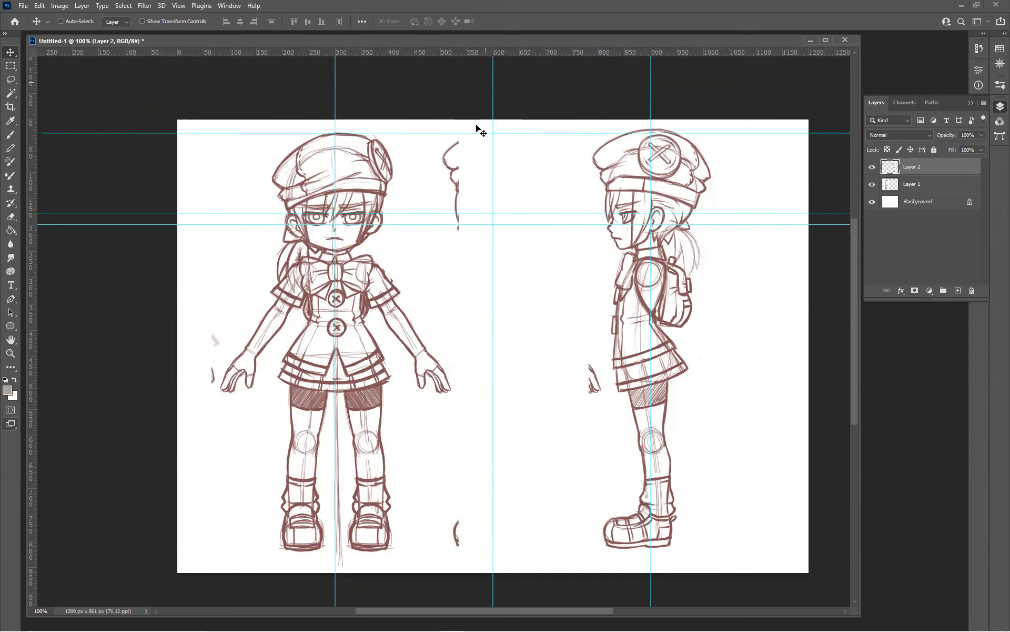
pyautogui.moveTo(479, 53); pyautogui.dragTo(486, 249)
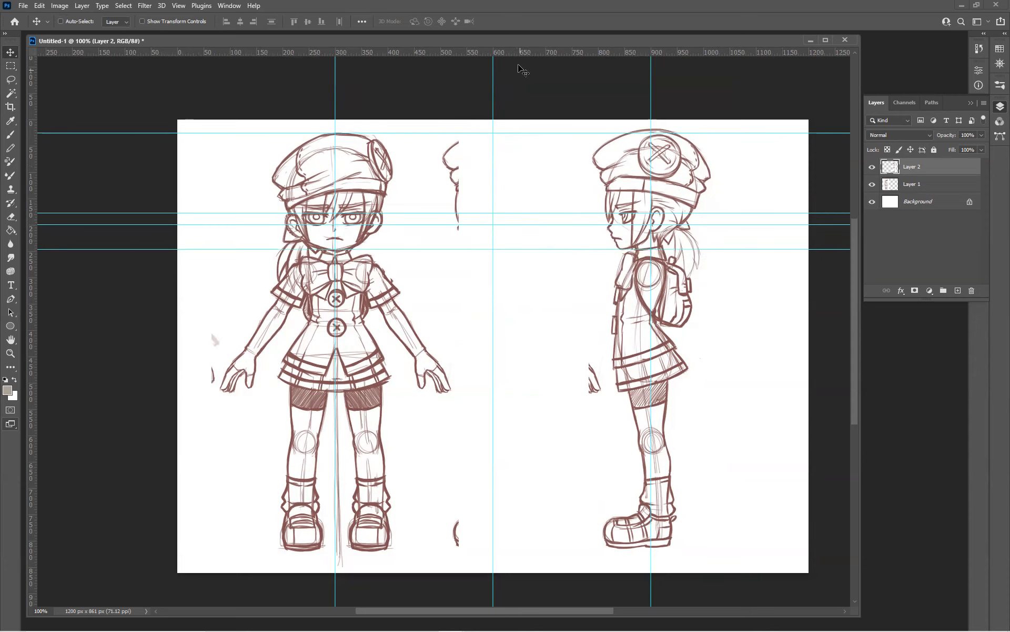
pyautogui.moveTo(519, 54); pyautogui.dragTo(594, 550)
pyautogui.moveTo(519, 53); pyautogui.dragTo(555, 335)
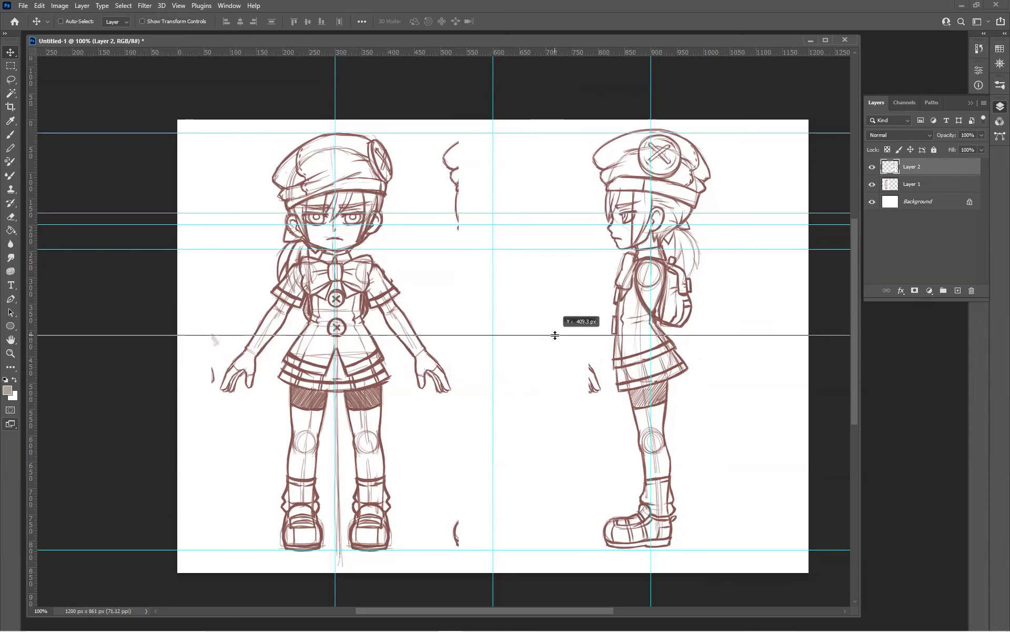
pyautogui.moveTo(556, 335); pyautogui.dragTo(555, 336)
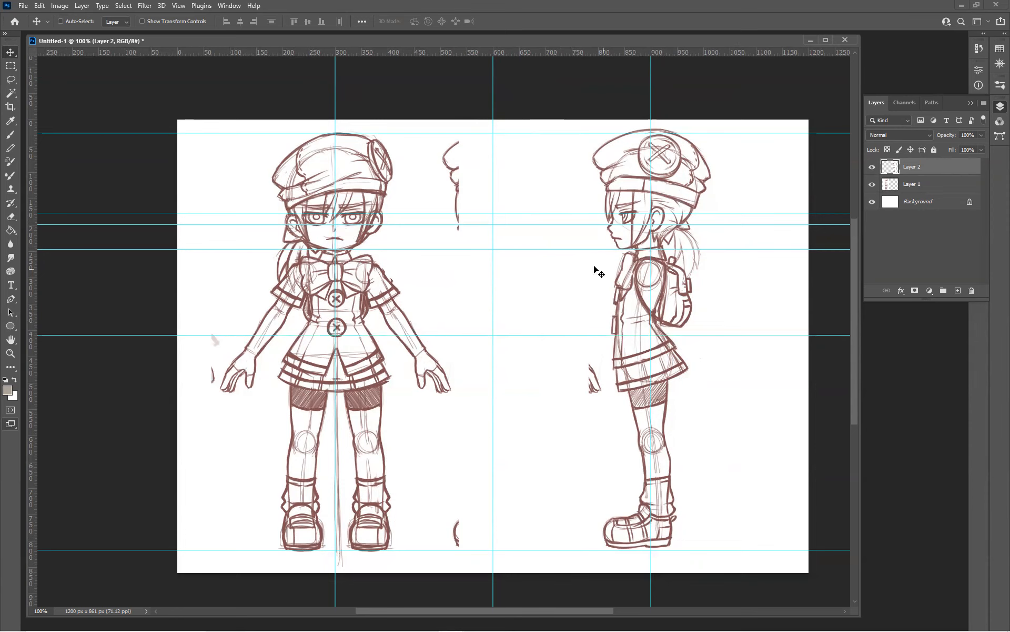
# Shift the side-view sketch slightly left and down so its features line up with the guides
pyautogui.moveTo(633, 269); pyautogui.dragTo(636, 286)
pyautogui.press('Left')
pyautogui.press('Left')
pyautogui.press('Left')
pyautogui.press('Left')
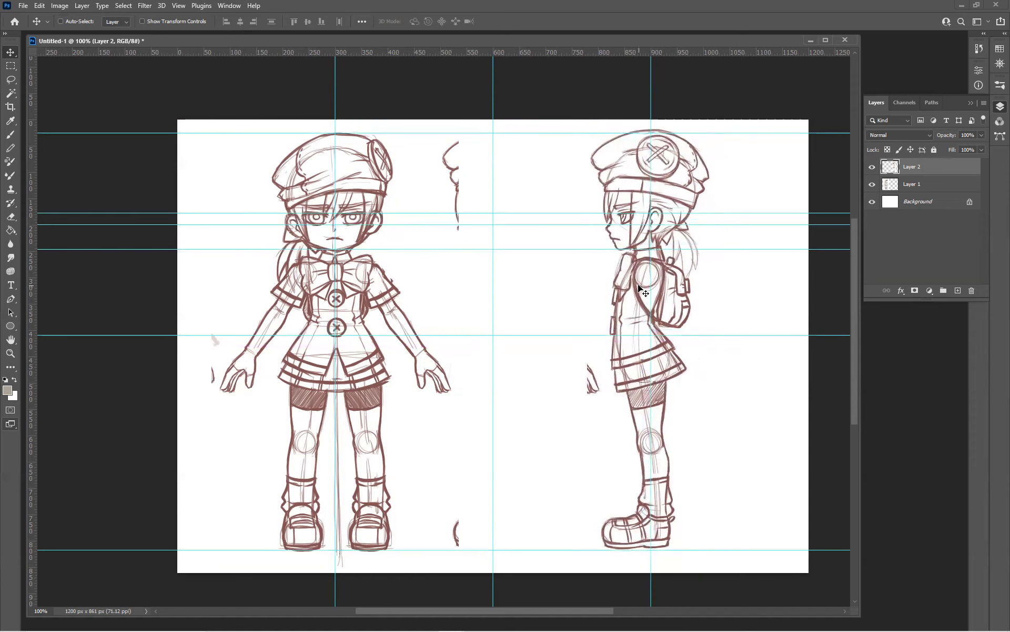
pyautogui.press('Down')
pyautogui.press('Right')
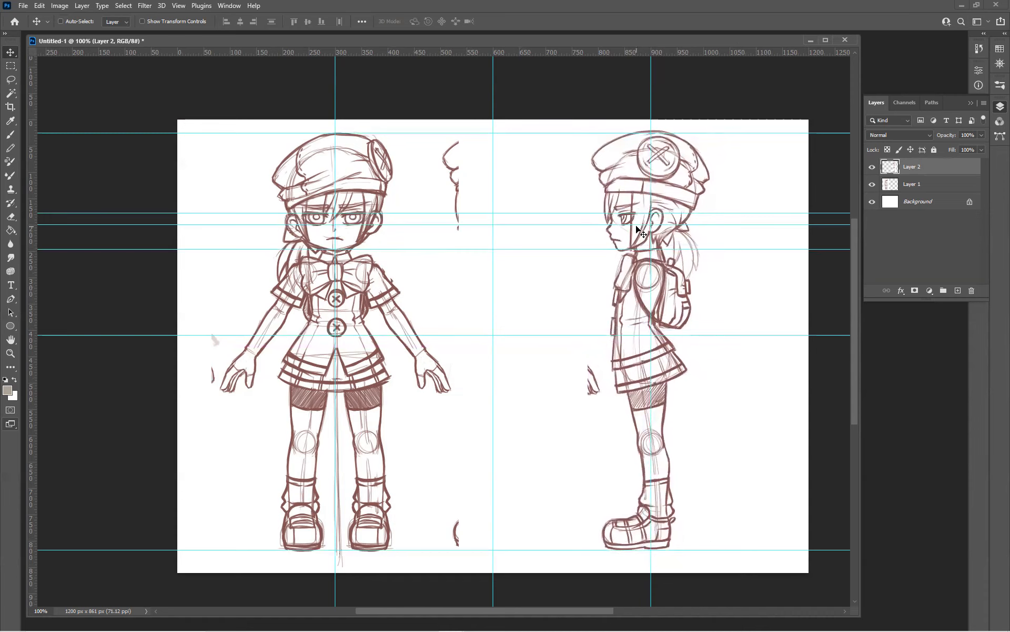
pyautogui.press('Up')
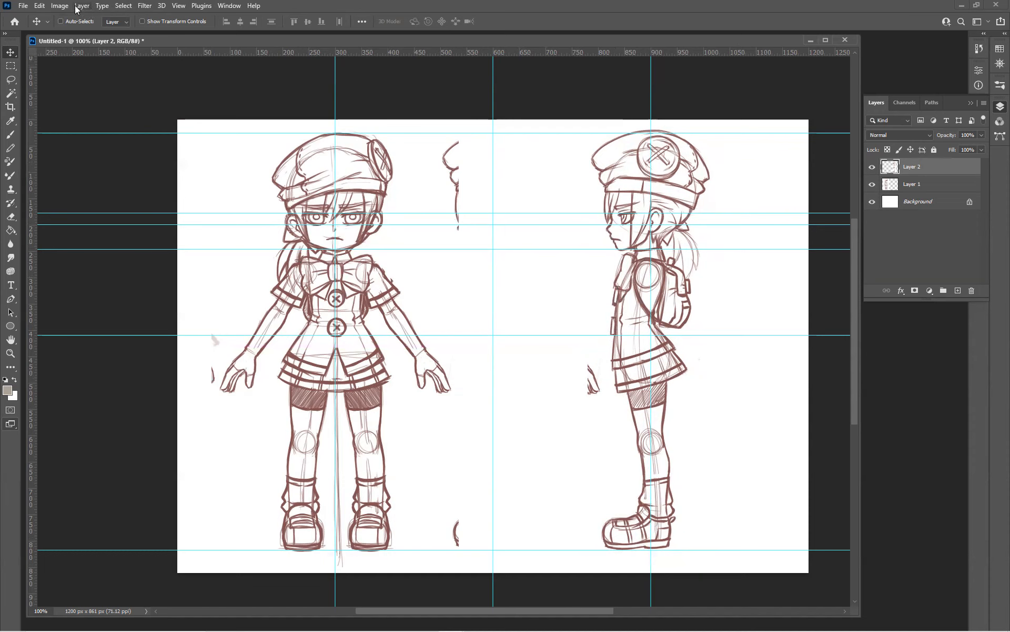
# Try to warp the side-view sketch on Layer 2 with a 3 x 3 grid, raising the control points around neck level
pyautogui.click(40, 5)
pyautogui.moveTo(88, 244)
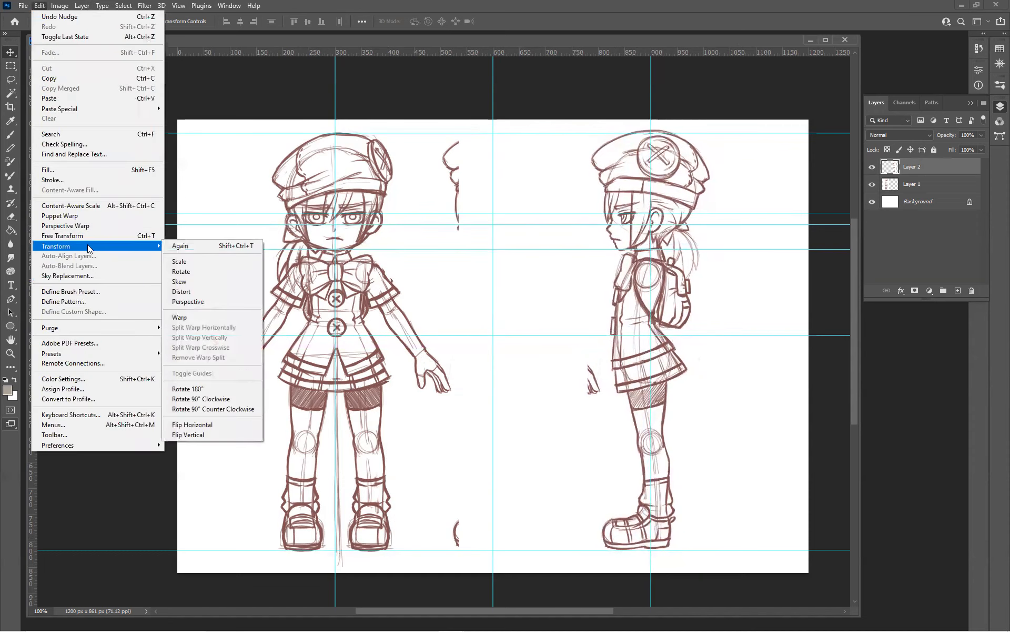
pyautogui.click(194, 318)
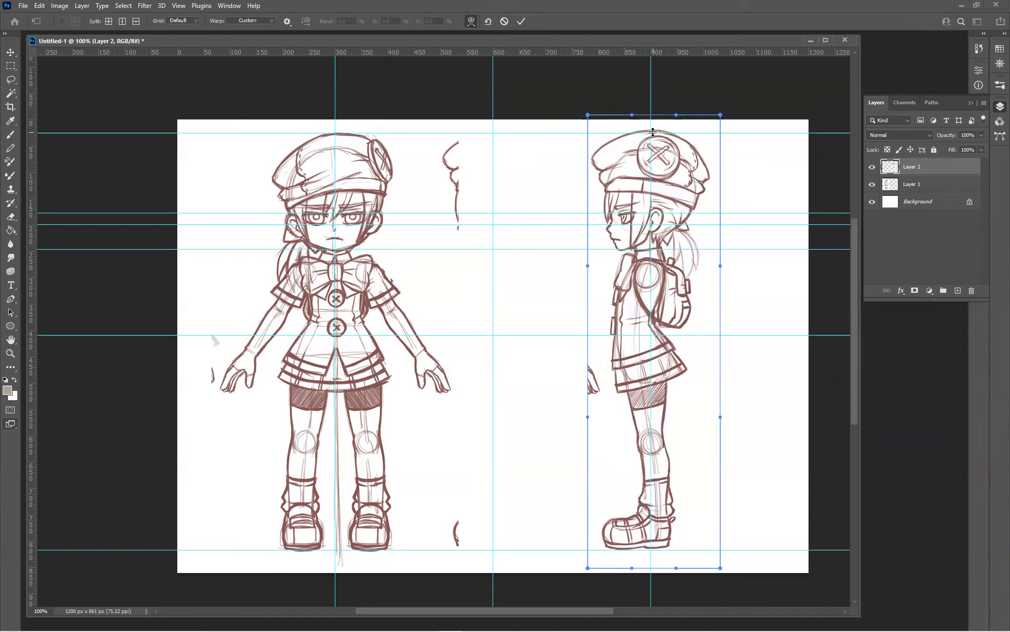
pyautogui.click(198, 21)
pyautogui.click(179, 36)
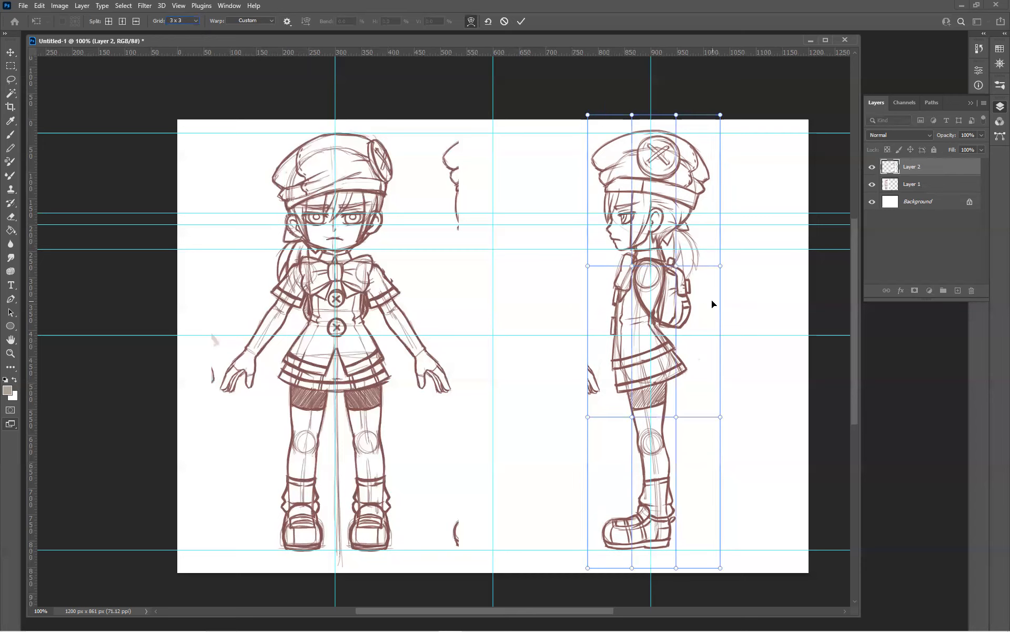
pyautogui.moveTo(632, 263)
pyautogui.mouseDown()
pyautogui.moveTo(600, 269)
pyautogui.moveTo(588, 259)
pyautogui.mouseUp()
pyautogui.click(588, 266)
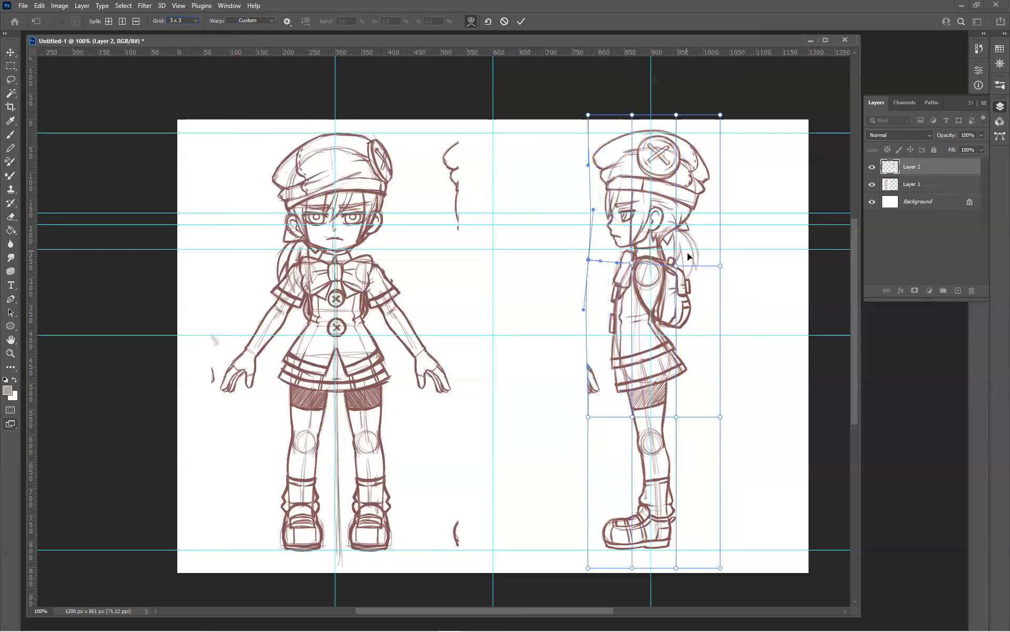
pyautogui.moveTo(717, 265); pyautogui.dragTo(718, 263)
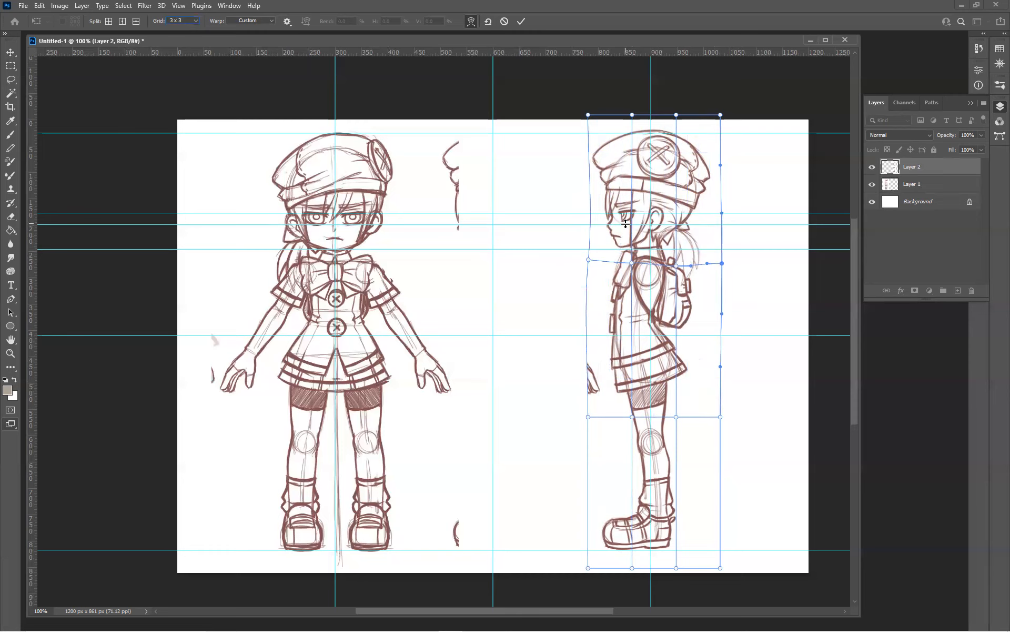
pyautogui.moveTo(633, 264); pyautogui.dragTo(632, 260)
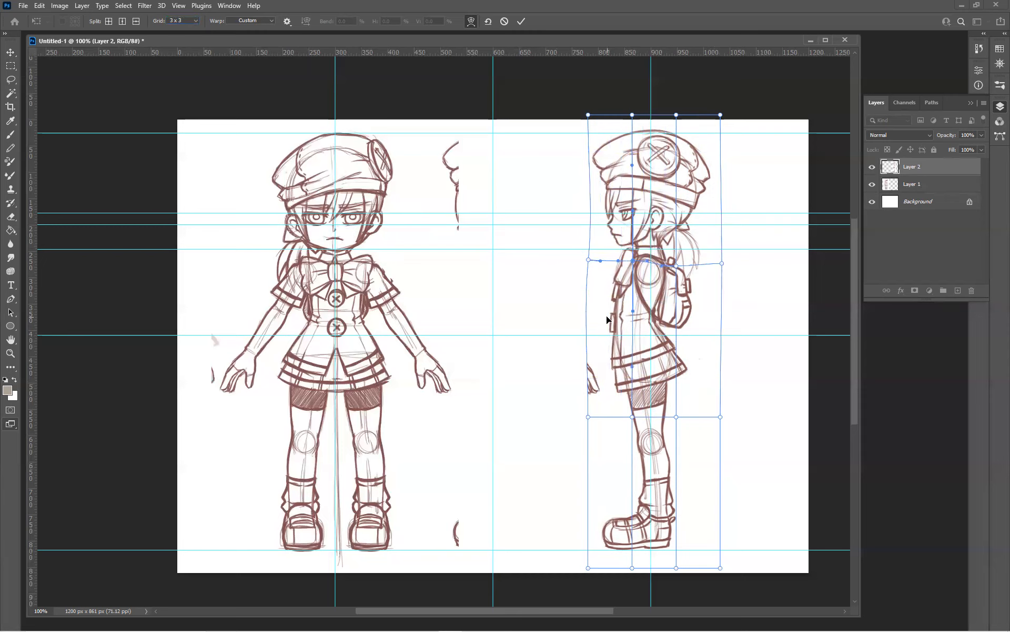
pyautogui.press('Return')
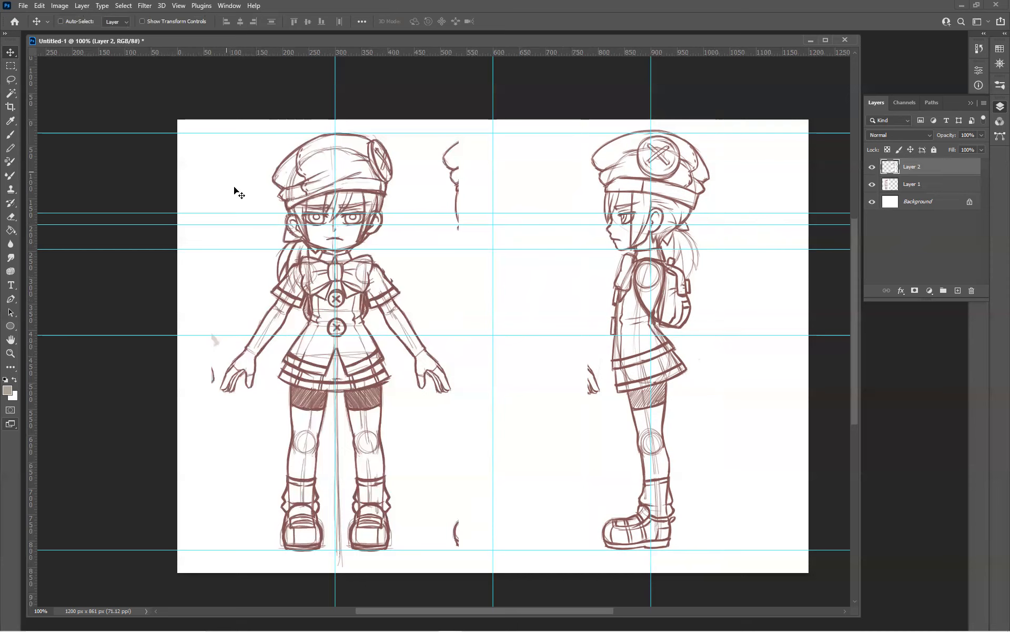
# Save a copy of the reference sheet to the Desktop as a JPEG named ref at Maximum quality 12
pyautogui.click(23, 6)
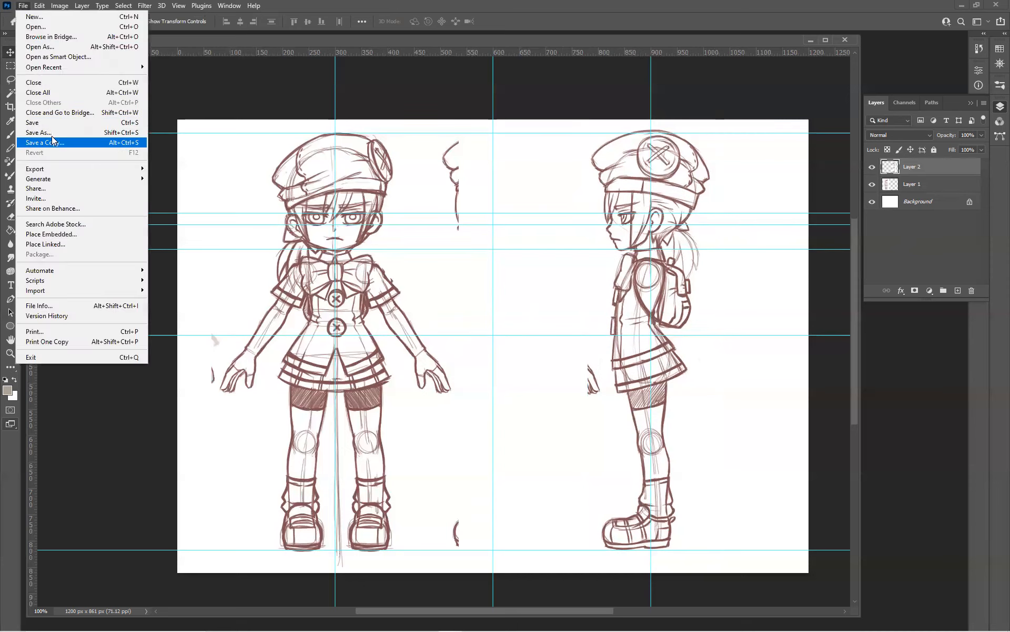
pyautogui.click(53, 143)
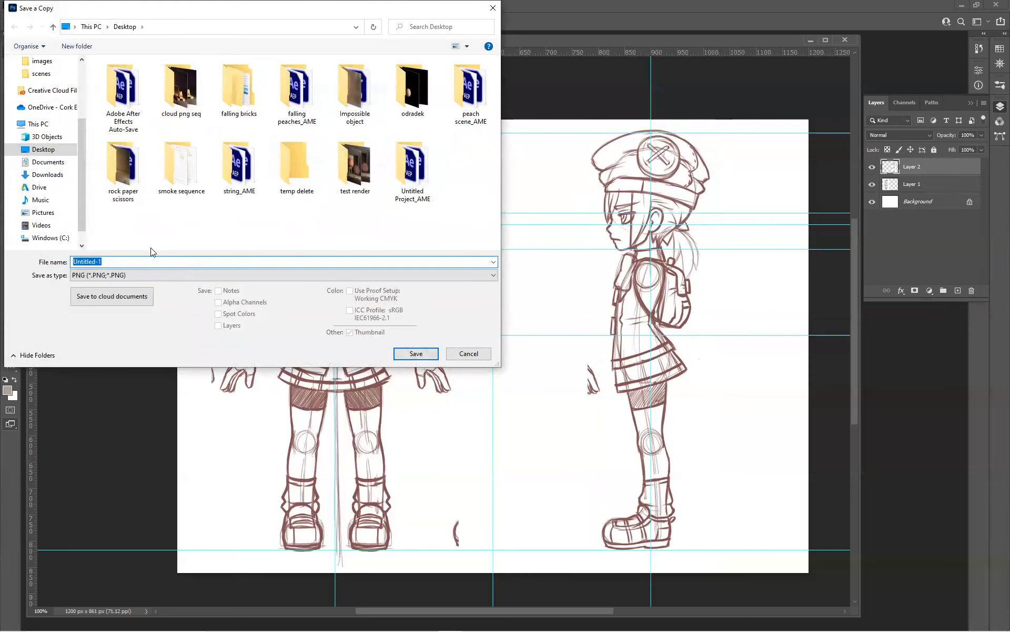
pyautogui.write('ref')
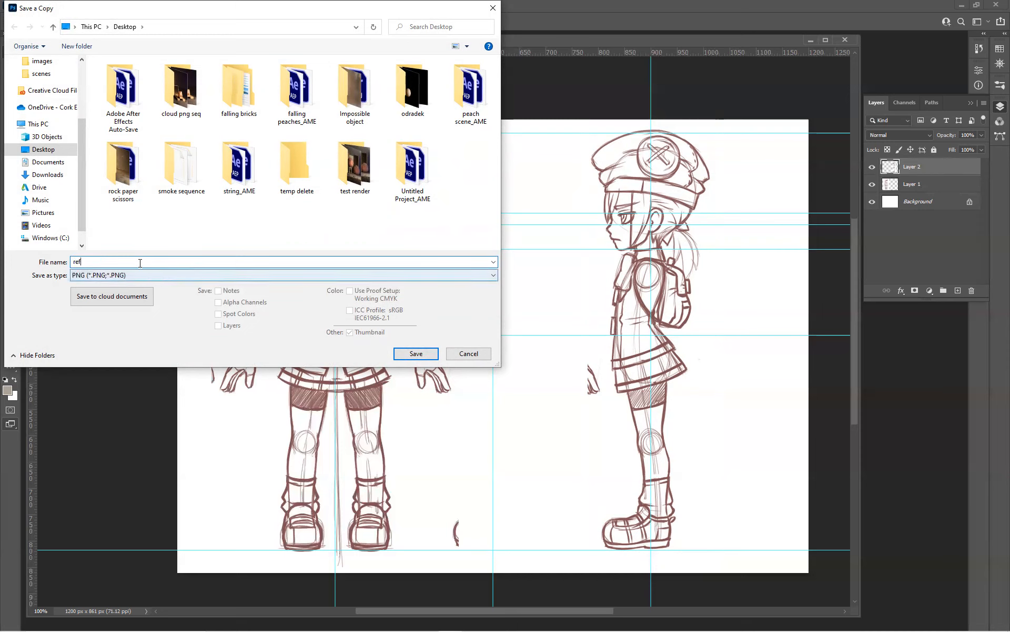
pyautogui.click(182, 275)
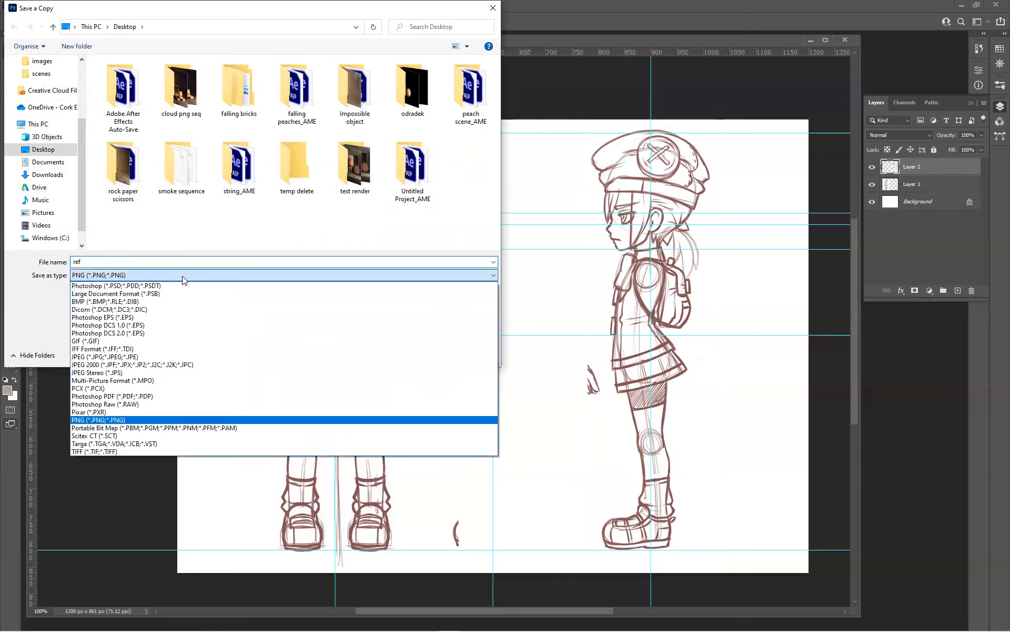
pyautogui.click(169, 358)
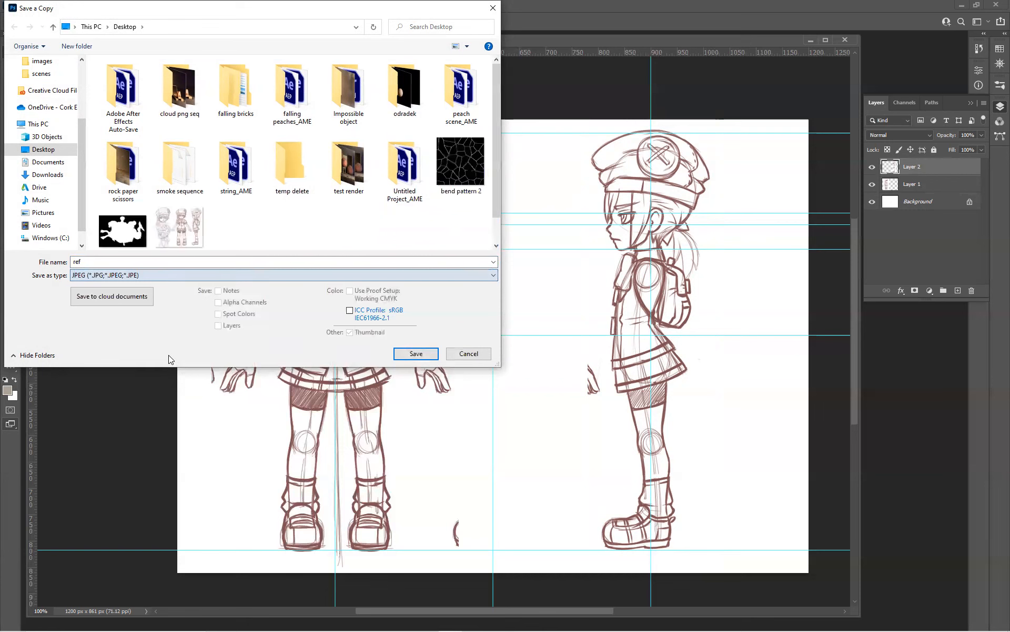
pyautogui.click(403, 350)
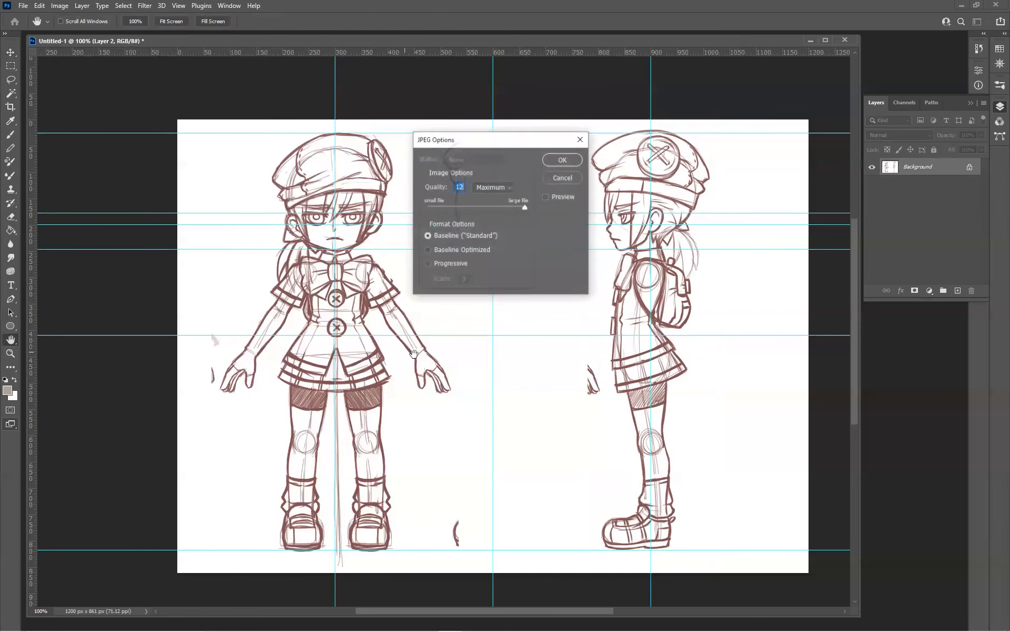
pyautogui.click(561, 160)
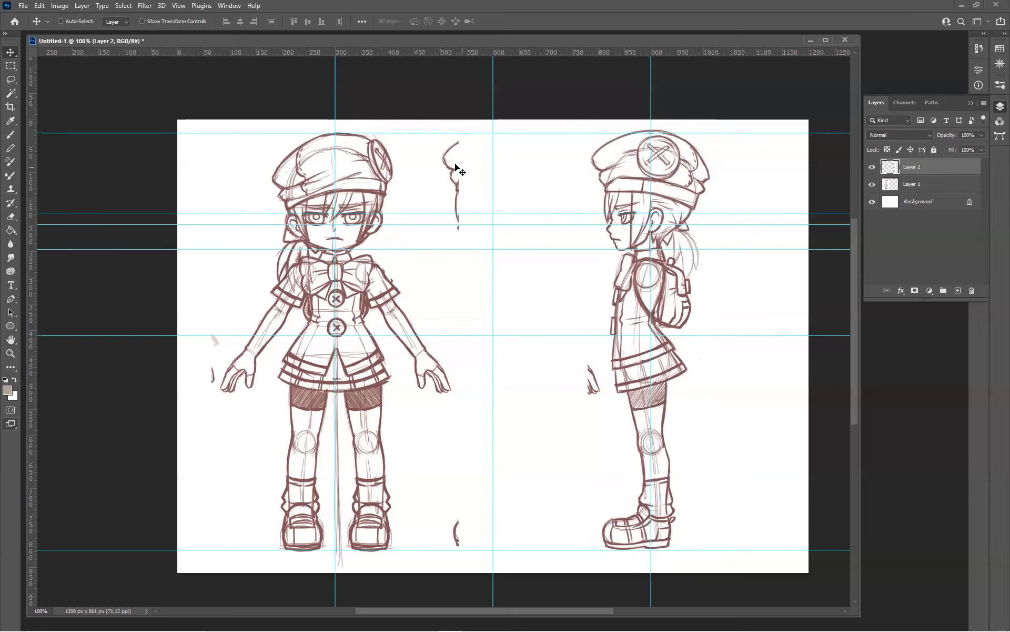
# Check the reference sheet's pixel dimensions in Image Size without changing them
pyautogui.click(59, 6)
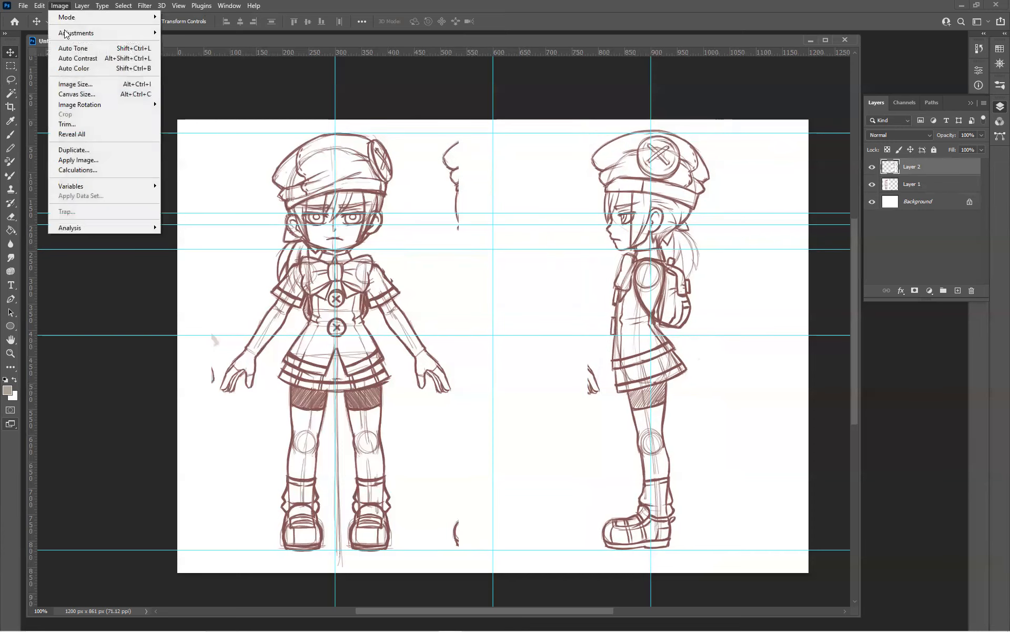
pyautogui.click(76, 85)
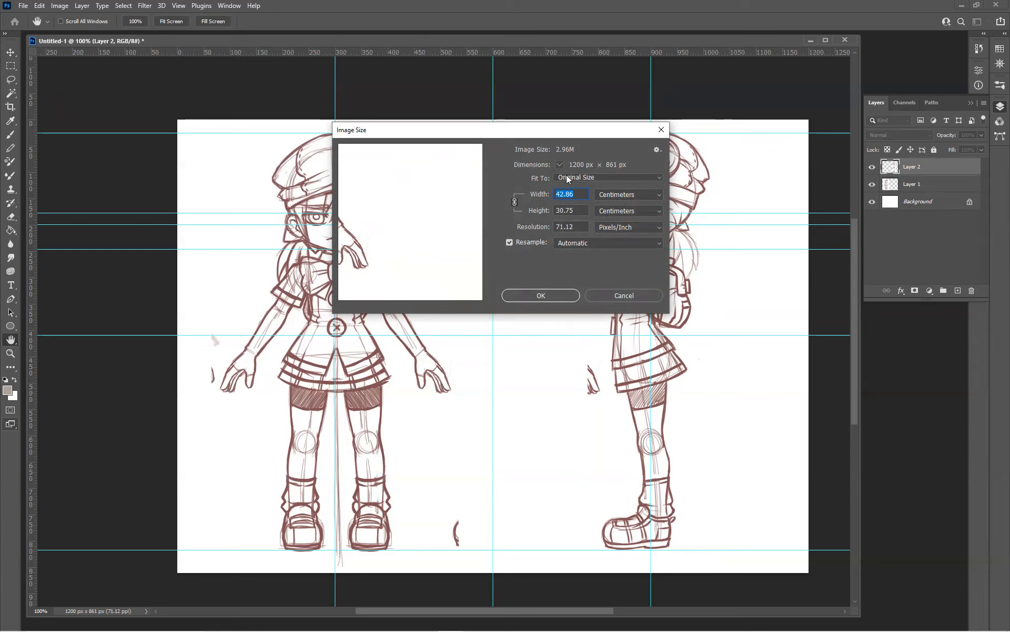
pyautogui.click(616, 297)
# Switch to 3ds Max and create a plane about 435 cm wide and 235 cm long in the Front viewport
pyautogui.click(962, 5)
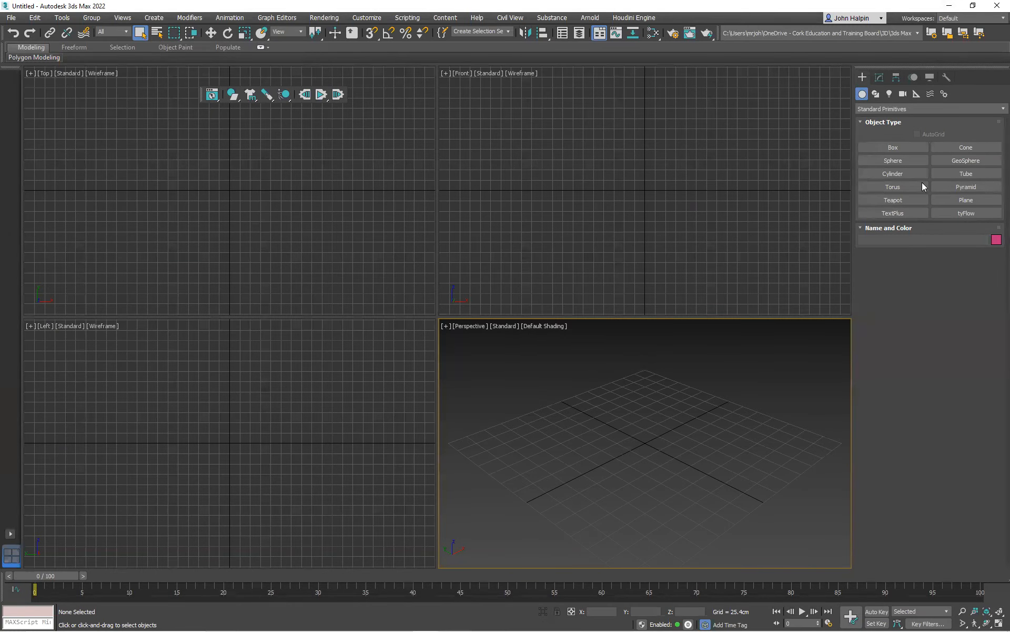
pyautogui.click(968, 199)
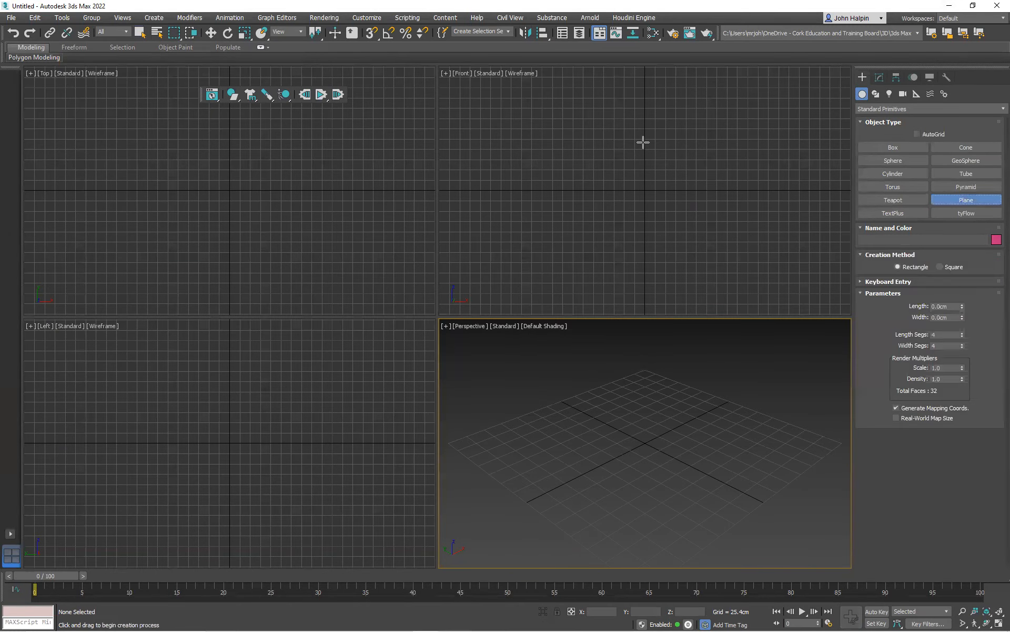
pyautogui.moveTo(547, 100); pyautogui.dragTo(724, 196)
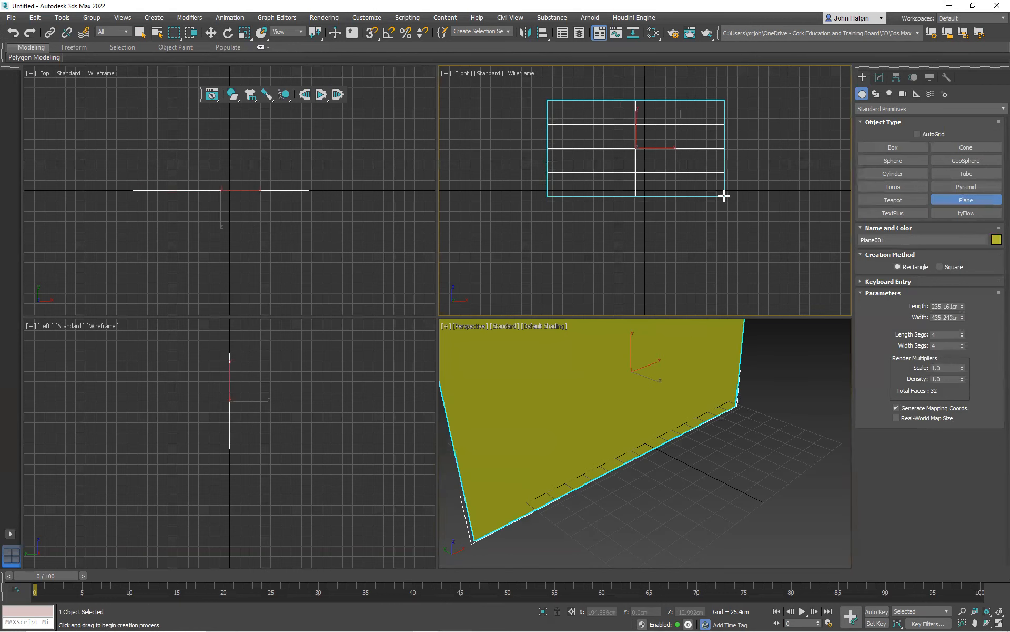
# Set the plane's width to 1200 cm and its length to 161 cm
pyautogui.doubleClick(949, 318)
pyautogui.write('1')
pyautogui.doubleClick(943, 306)
pyautogui.write('16')
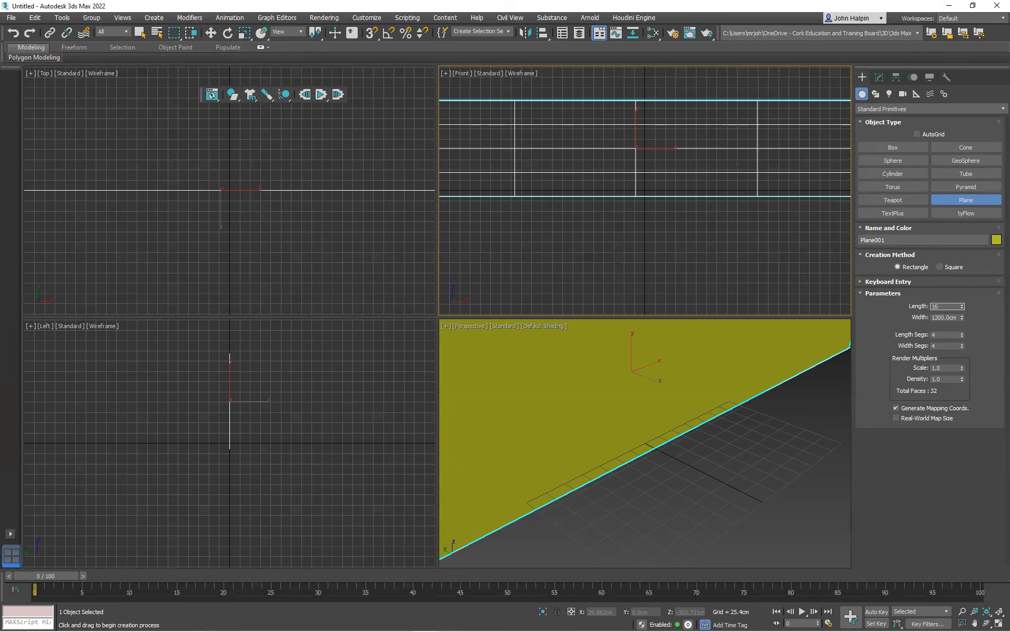
pyautogui.write('1')
pyautogui.press('Return')
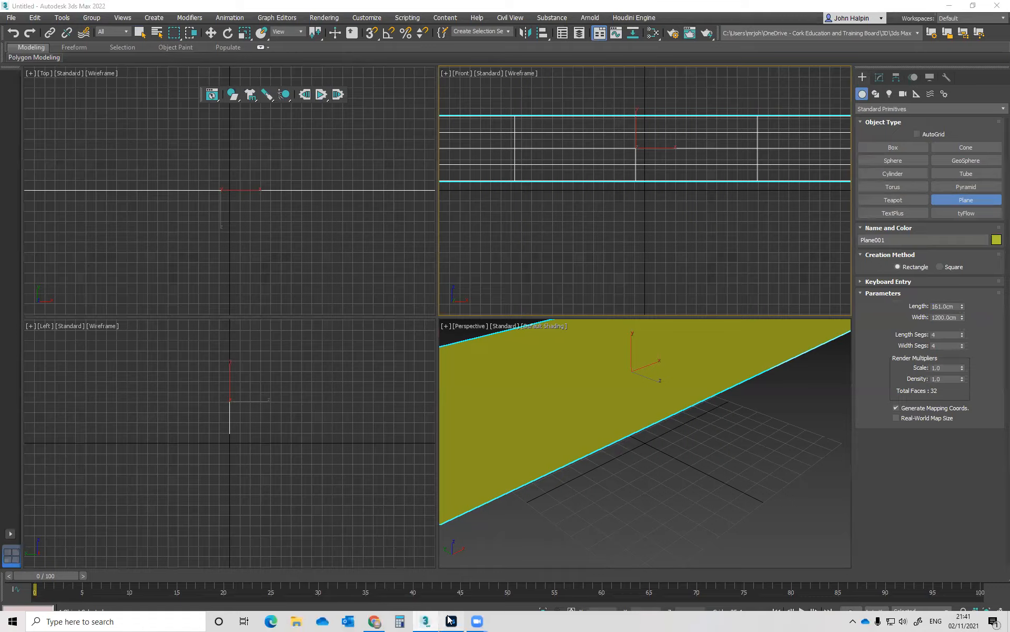
# Switch back to Photoshop, recheck the sheet's pixel height in Image Size, and return to 3ds Max
pyautogui.click(451, 621)
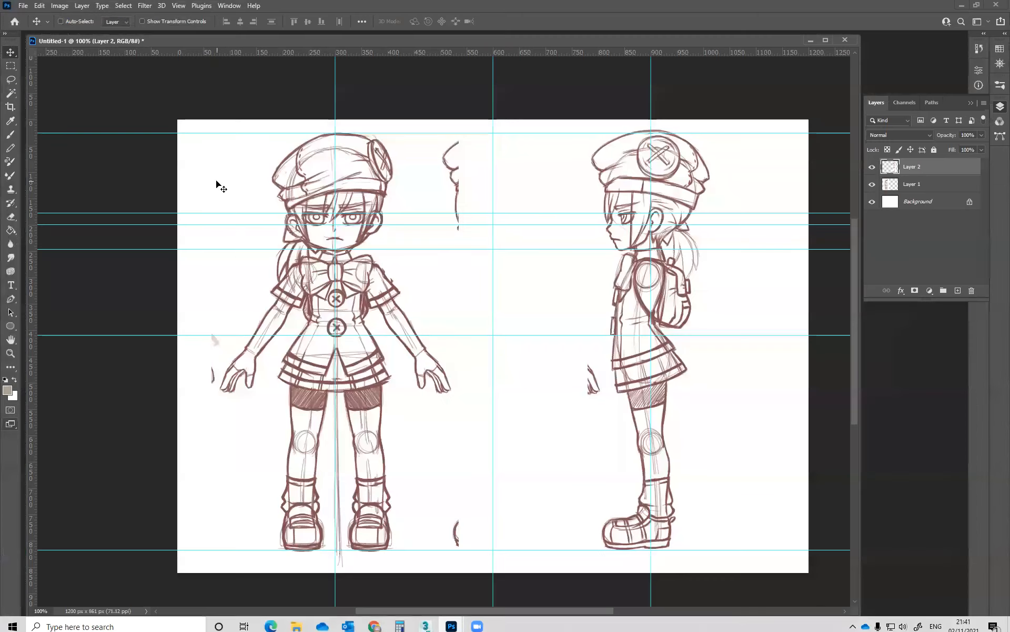
pyautogui.click(60, 5)
pyautogui.click(79, 85)
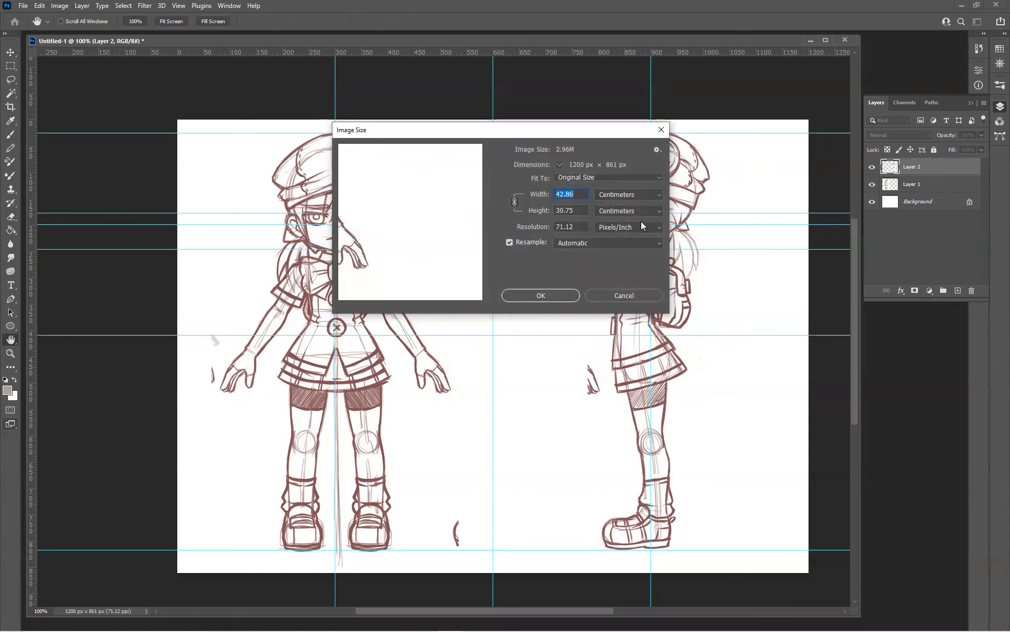
pyautogui.click(621, 295)
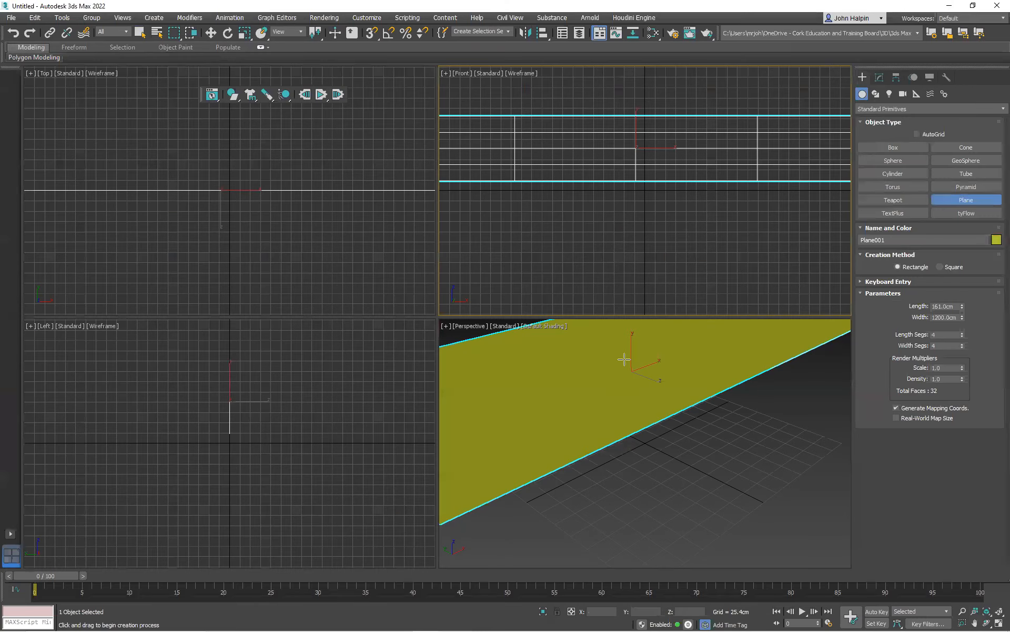
# Set the plane's length to 861 cm and finish plane creation
pyautogui.doubleClick(942, 306)
pyautogui.write('861')
pyautogui.press('Return')
pyautogui.scroll(-5, 755, 194)
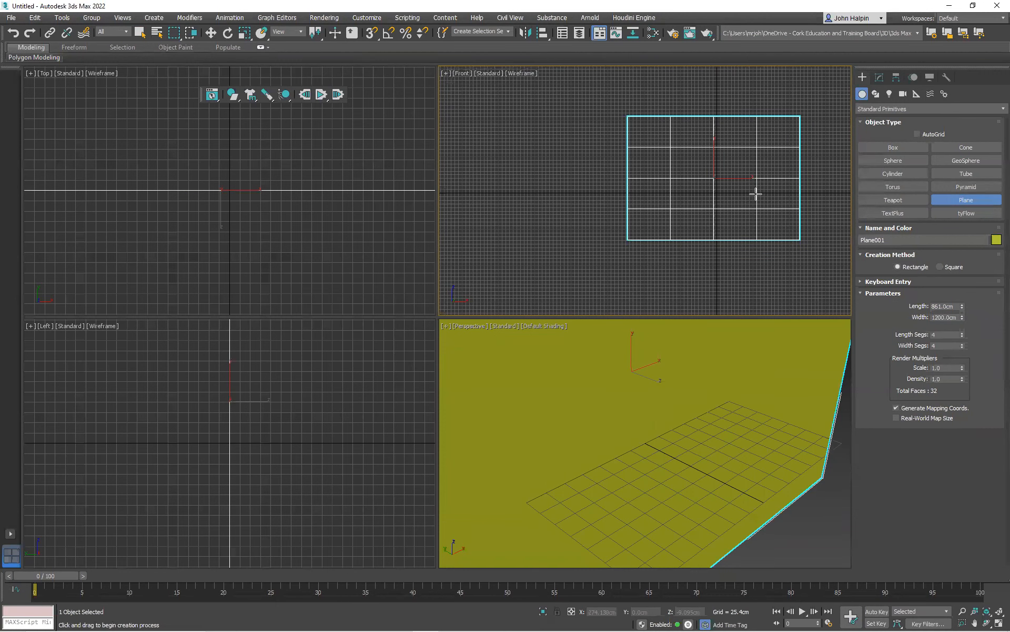
pyautogui.click(954, 305)
pyautogui.rightClick(698, 149)
# Scale the plane down uniformly to about 21% of its size in the Front viewport
pyautogui.rightClick(698, 150)
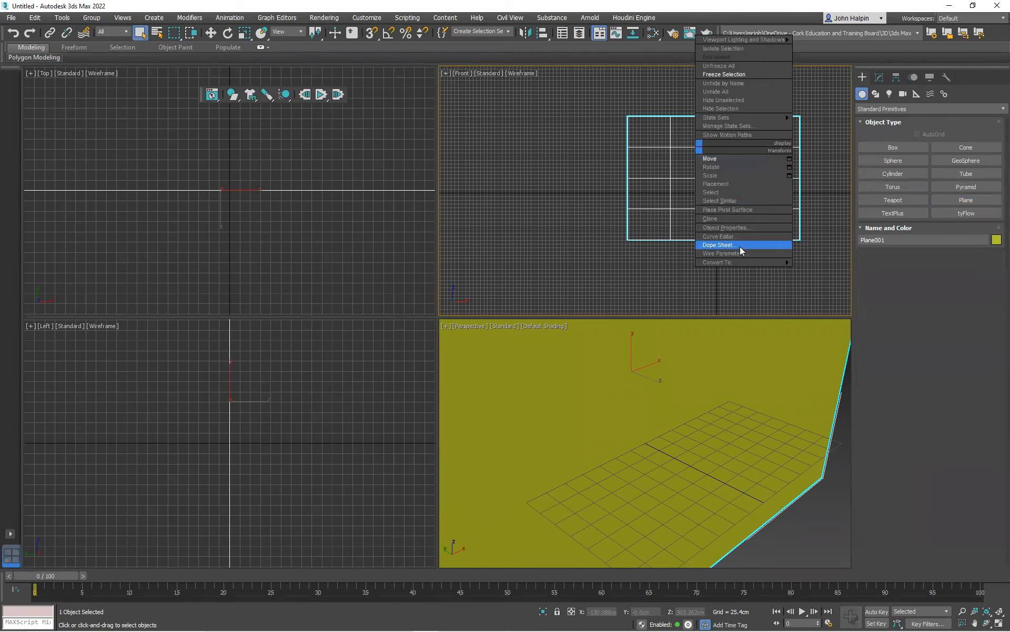
pyautogui.click(726, 175)
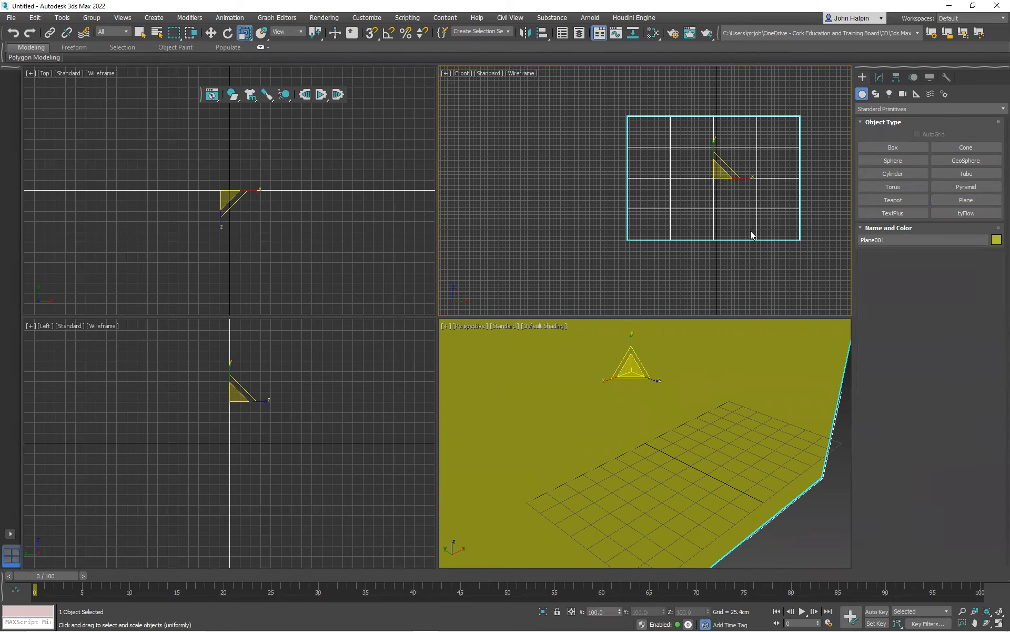
pyautogui.moveTo(693, 205); pyautogui.dragTo(661, 266)
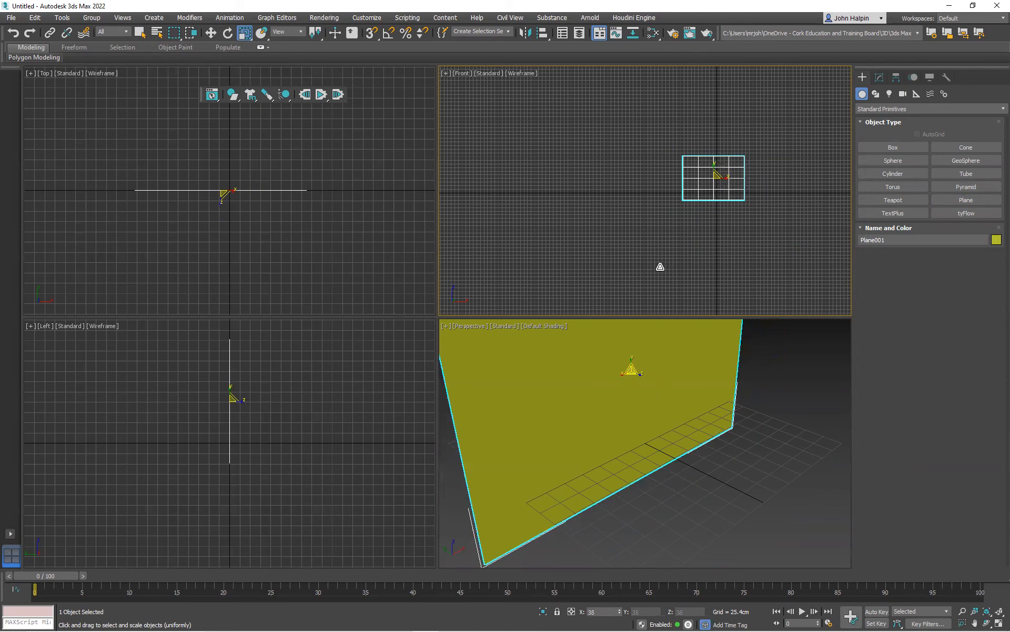
pyautogui.moveTo(722, 173); pyautogui.dragTo(699, 213)
pyautogui.scroll(2, 729, 184)
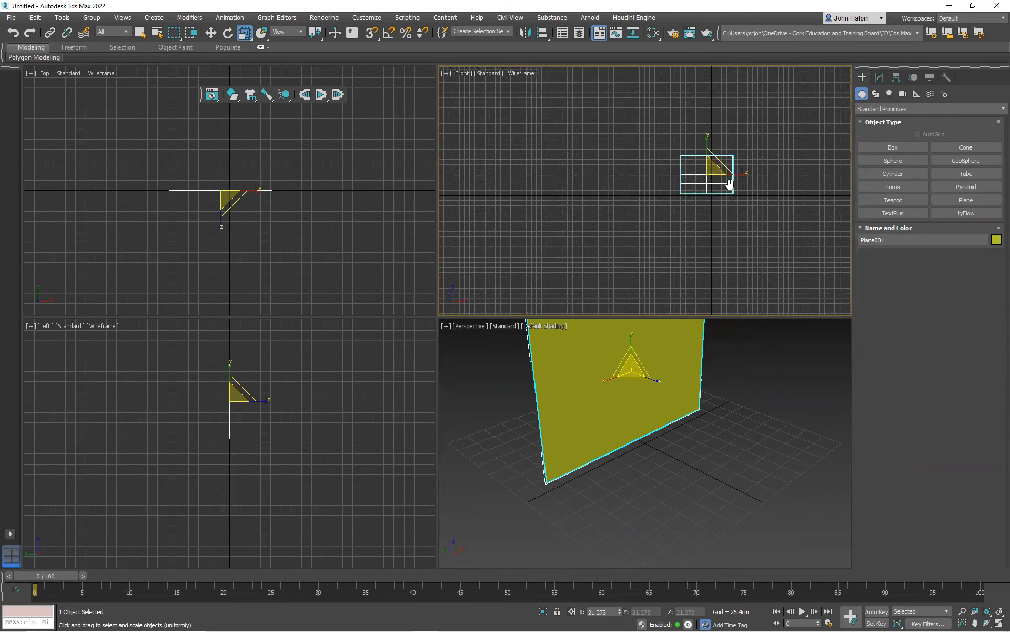
pyautogui.scroll(3, 727, 183)
pyautogui.scroll(-2, 694, 188)
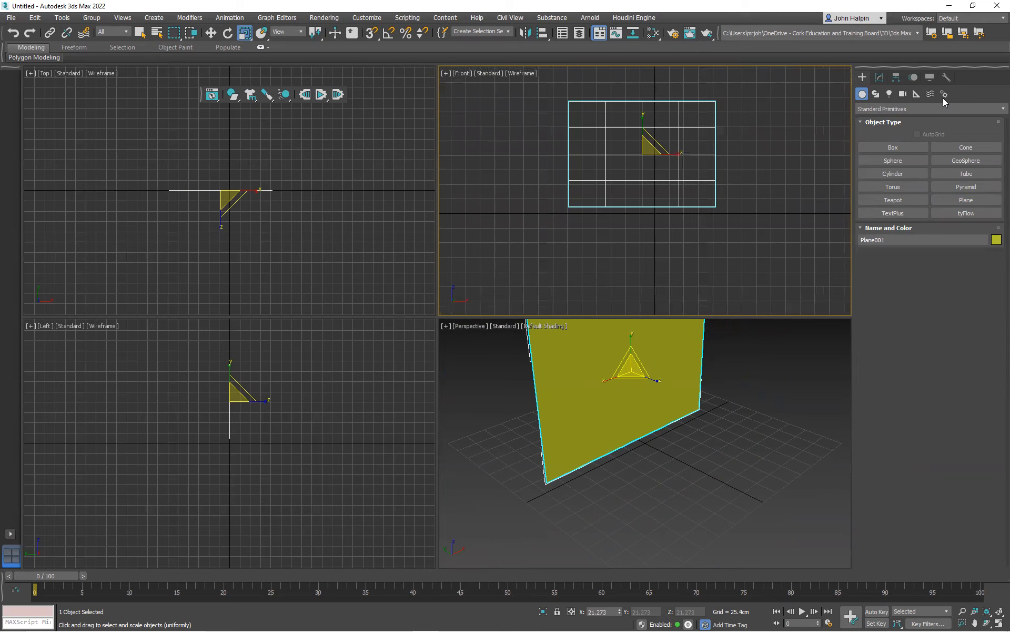
# Display the plane's dimensions with the Measure utility and scale it uniformly to about 231 by 166 cm
pyautogui.click(947, 77)
pyautogui.click(948, 178)
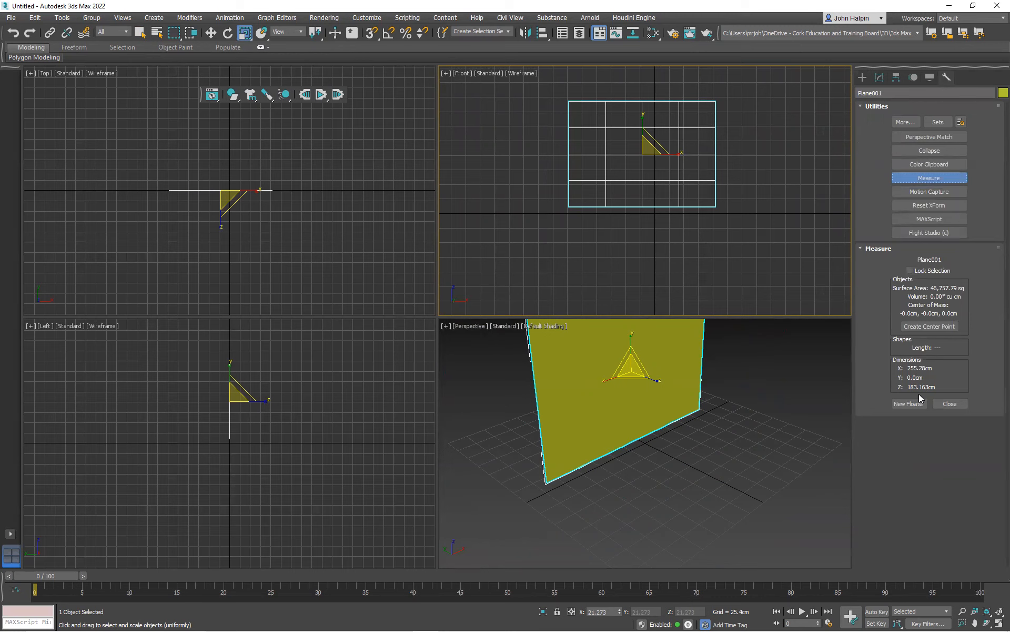
pyautogui.moveTo(649, 153); pyautogui.dragTo(643, 153)
# Move the plane to the world origin by resetting its X and Z positions to 0
pyautogui.rightClick(642, 155)
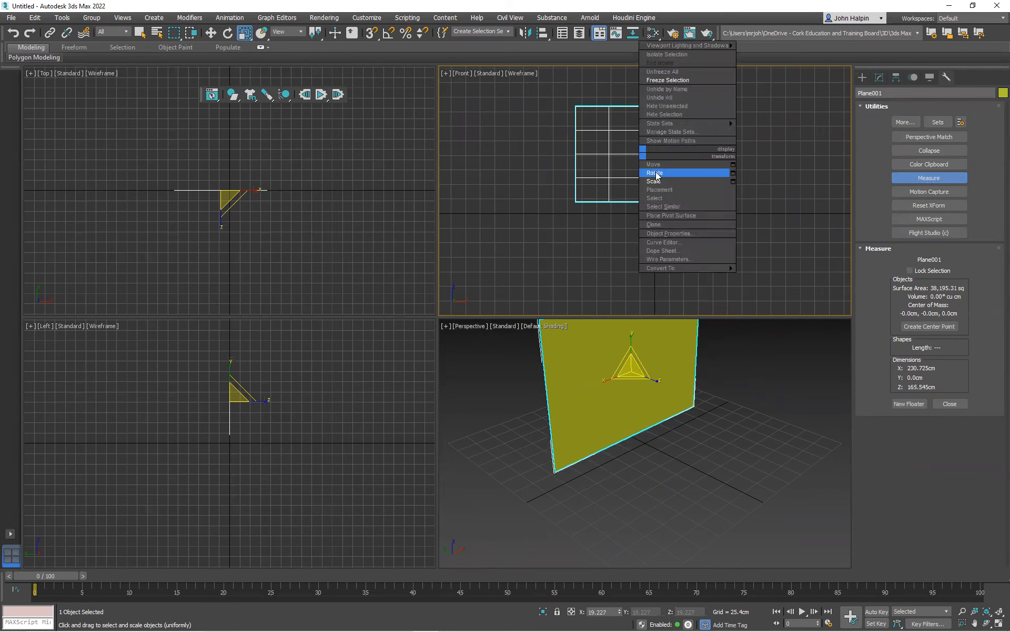
pyautogui.click(657, 165)
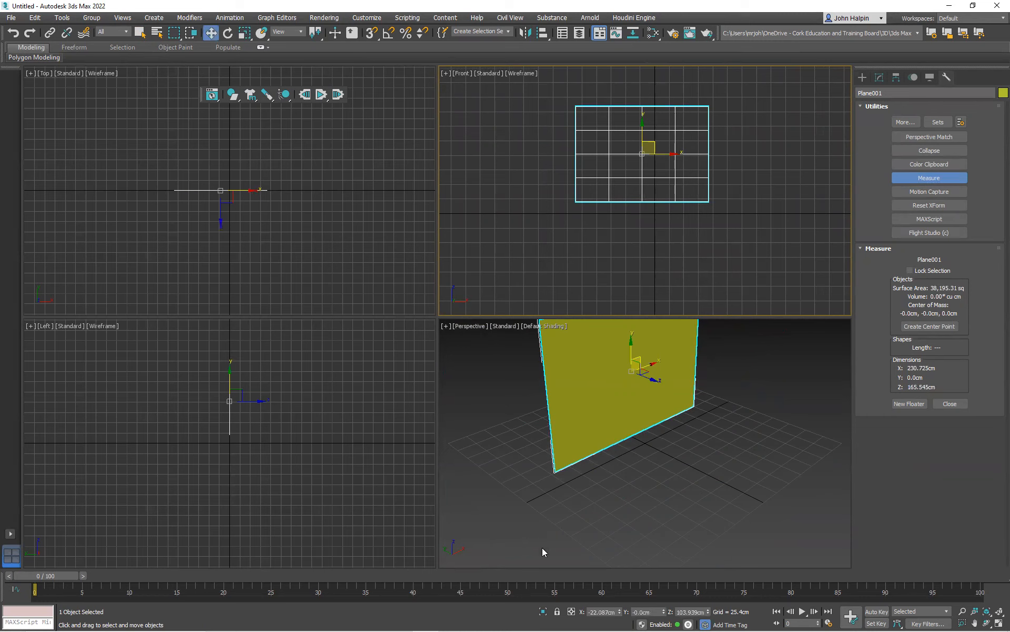
pyautogui.rightClick(620, 612)
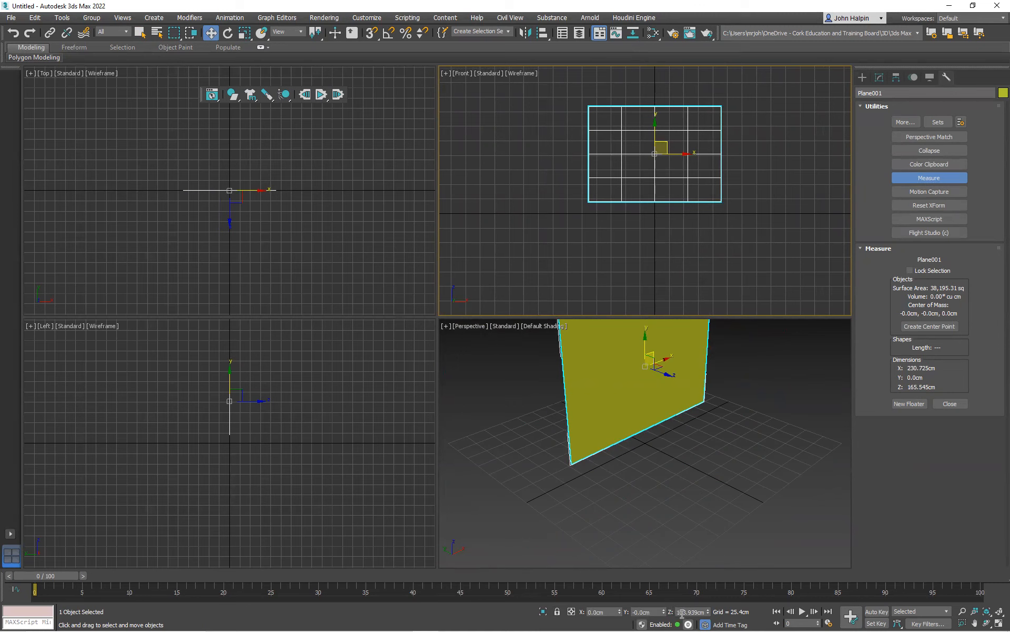
pyautogui.rightClick(707, 613)
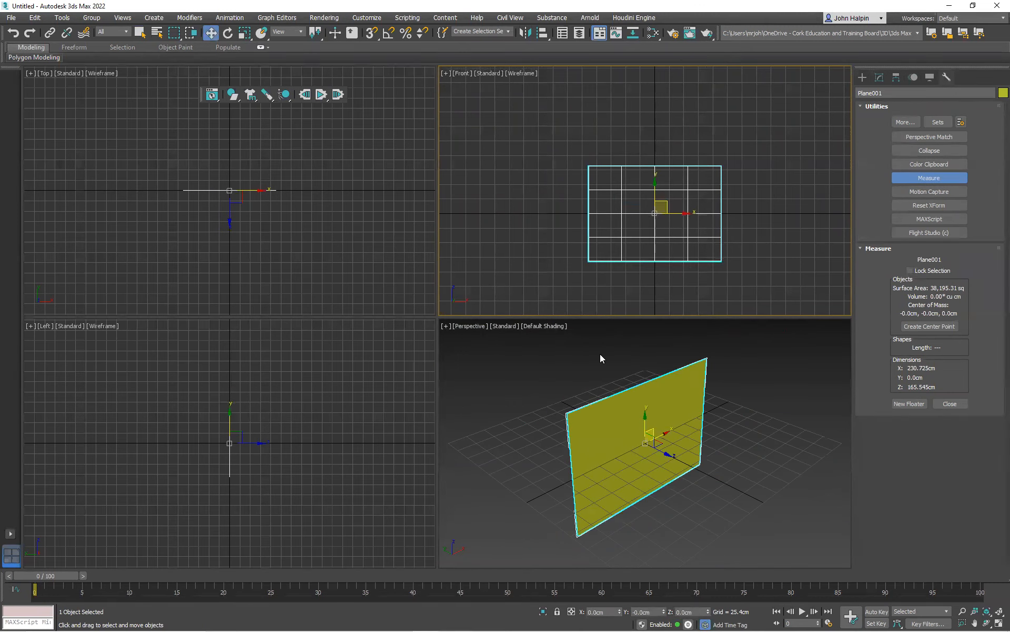
# Raise the plane in the Front viewport to a Z position of about 82.3 cm so its lower edge meets the ground line
pyautogui.scroll(4, 653, 199)
pyautogui.moveTo(657, 207); pyautogui.dragTo(654, 119)
pyautogui.scroll(-4, 643, 140)
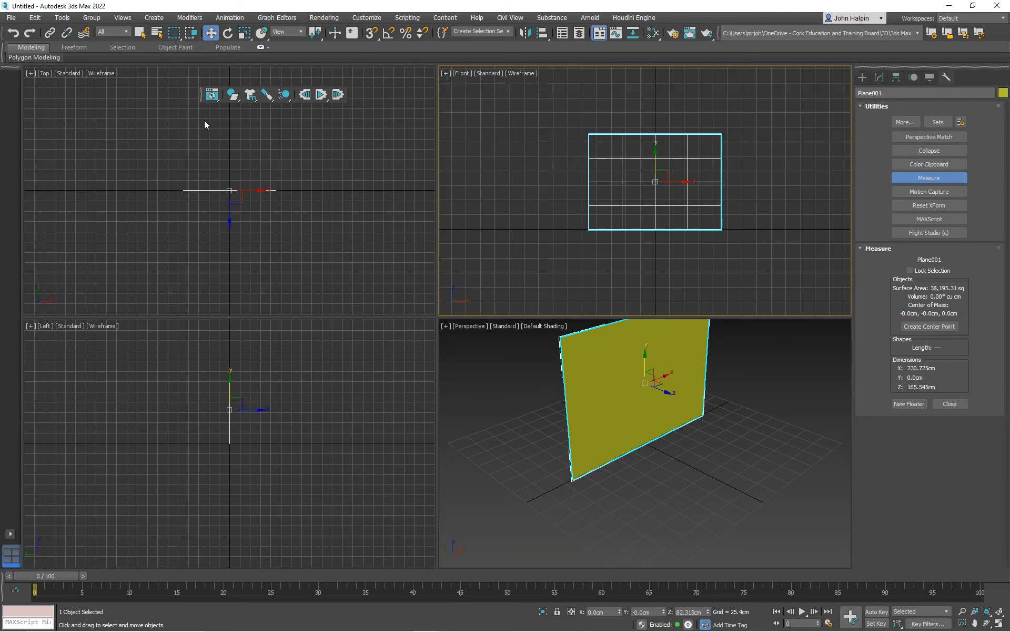
# Open the Slate Material Editor and create a Physical Material
pyautogui.press('m')
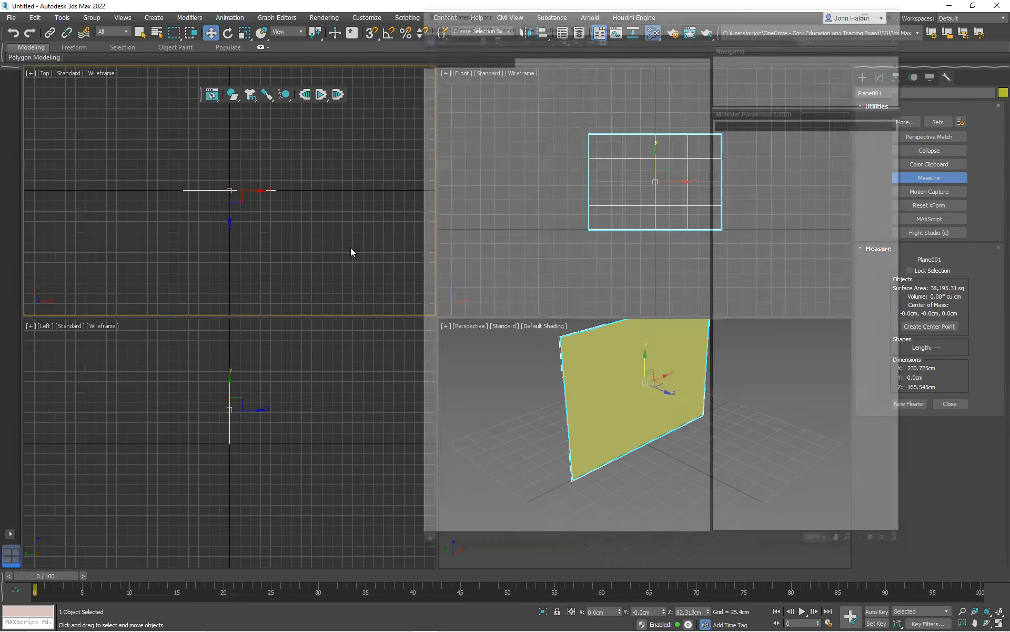
pyautogui.rightClick(546, 130)
pyautogui.moveTo(634, 138)
pyautogui.moveTo(677, 142)
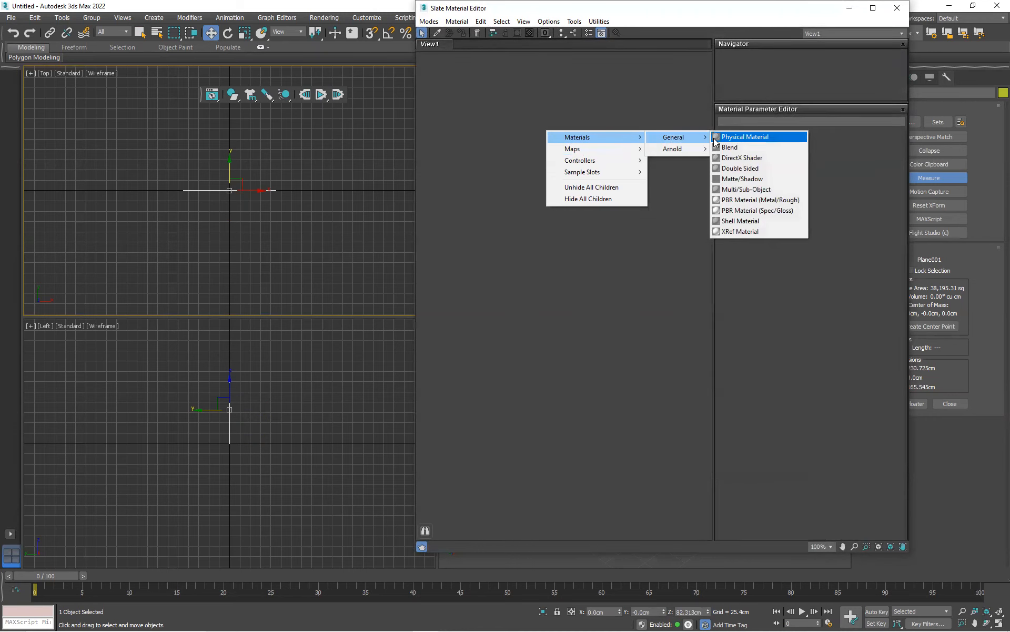
pyautogui.click(737, 136)
# Feed the material's Base Color Map with a Bitmap that loads the ref JPG from the Desktop
pyautogui.moveTo(514, 157); pyautogui.dragTo(480, 155)
pyautogui.moveTo(509, 174)
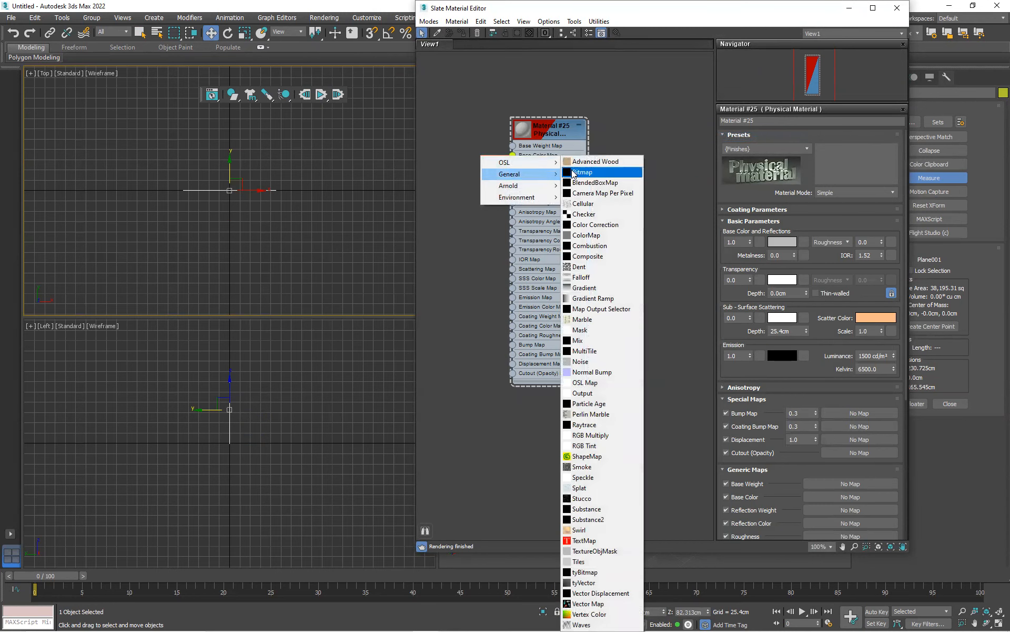
pyautogui.click(591, 172)
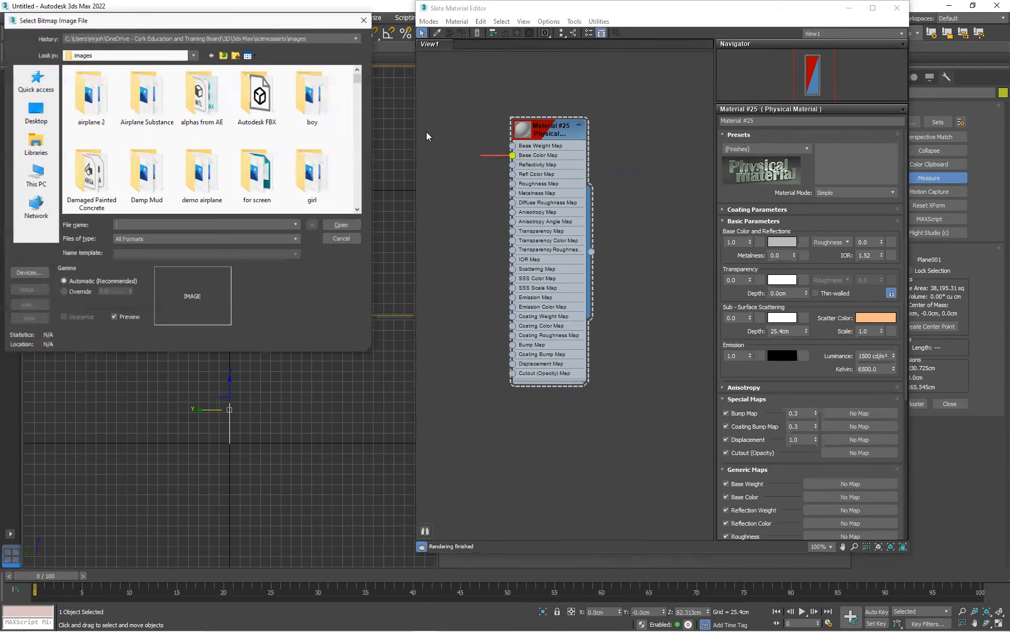
pyautogui.click(36, 110)
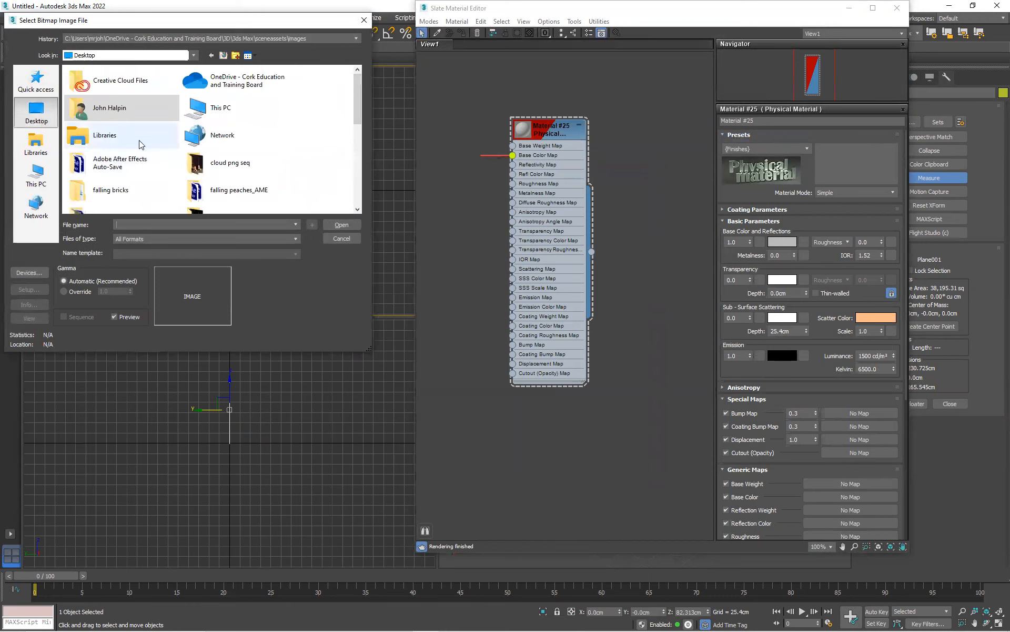
pyautogui.scroll(-5, 100, 178)
pyautogui.click(89, 199)
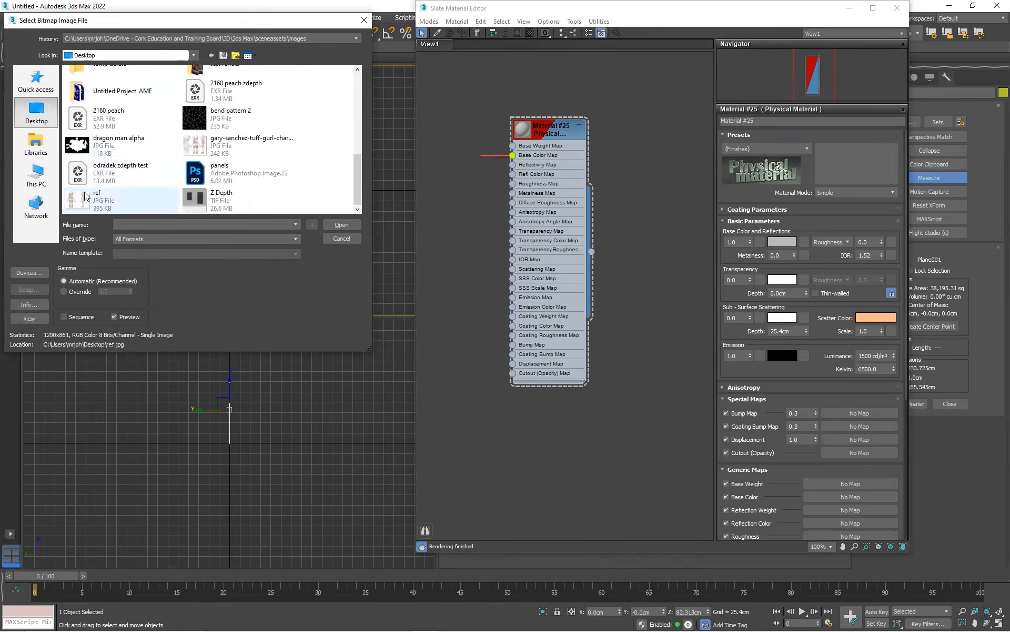
pyautogui.click(356, 225)
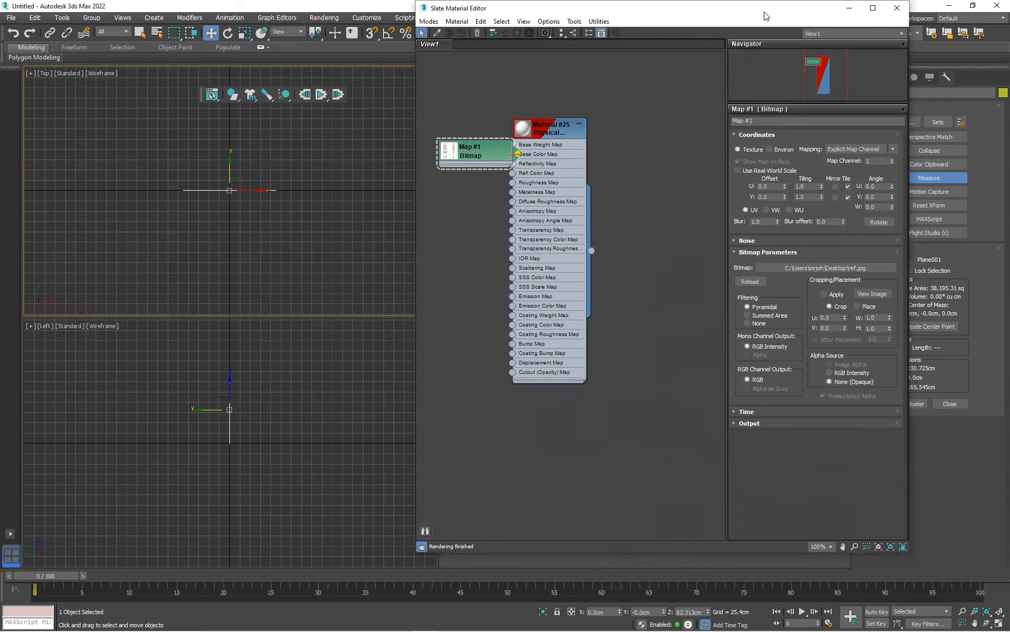
# Assign the sketch material to the plane in the Perspective viewport
pyautogui.moveTo(765, 16); pyautogui.dragTo(298, 38)
pyautogui.moveTo(61, 141); pyautogui.dragTo(135, 152)
pyautogui.moveTo(195, 282); pyautogui.dragTo(573, 402)
pyautogui.moveTo(611, 411)
pyautogui.keyDown('alt'); pyautogui.mouseDown(button='middle')
pyautogui.moveTo(586, 421)
pyautogui.moveTo(584, 455)
pyautogui.moveTo(579, 401)
pyautogui.moveTo(622, 398)
pyautogui.moveTo(601, 425)
pyautogui.moveTo(593, 401)
pyautogui.mouseUp(button='middle'); pyautogui.keyUp('alt')
pyautogui.scroll(3, 593, 400)
pyautogui.scroll(4, 593, 400)
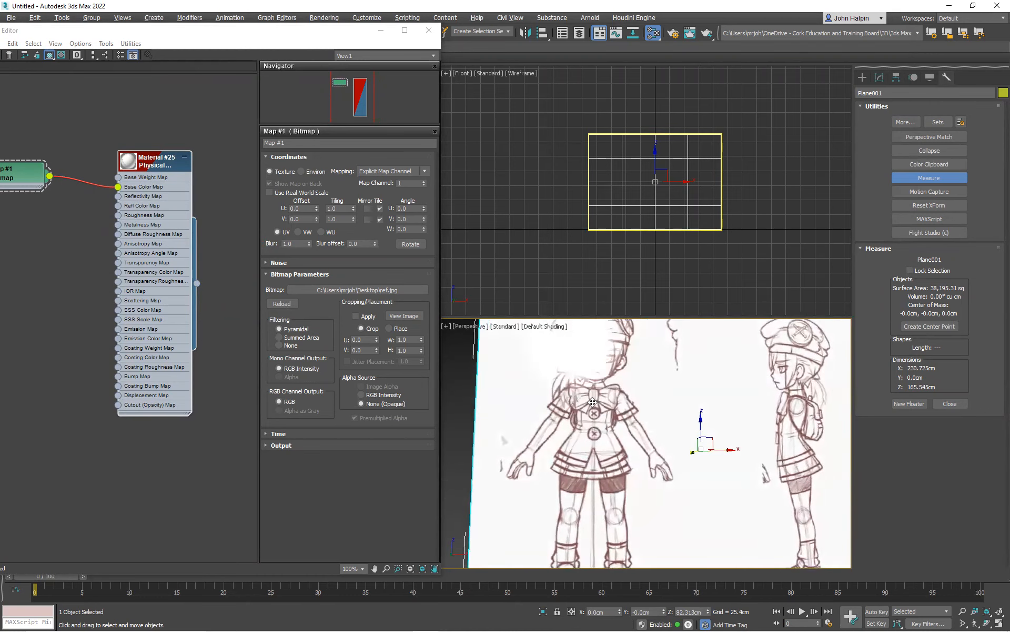
# Set the Physical Material's roughness to 1.0 and close the material editor
pyautogui.doubleClick(175, 171)
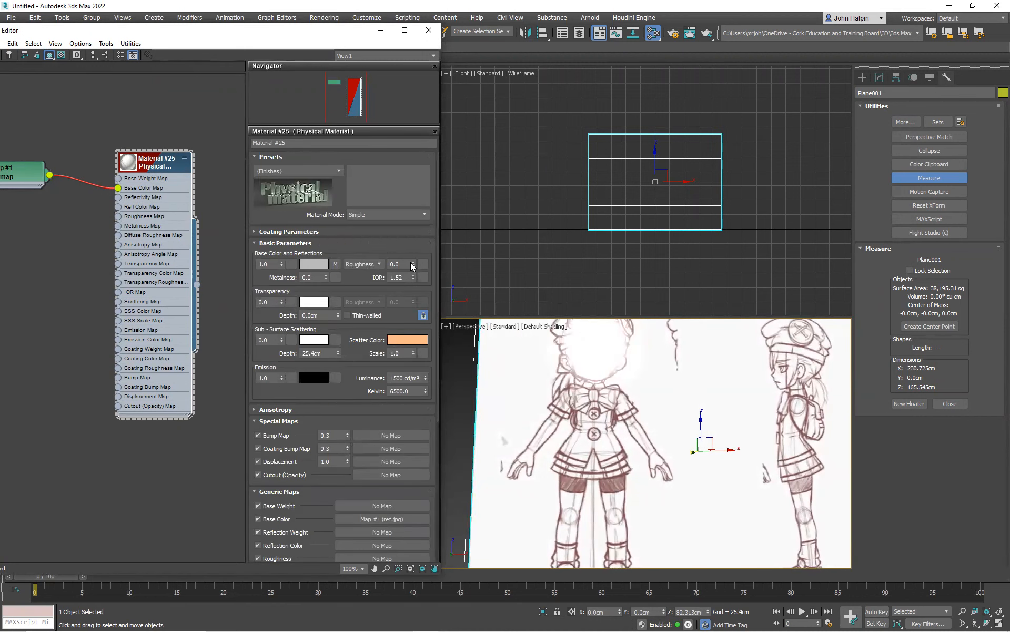
pyautogui.moveTo(413, 264); pyautogui.dragTo(425, 184)
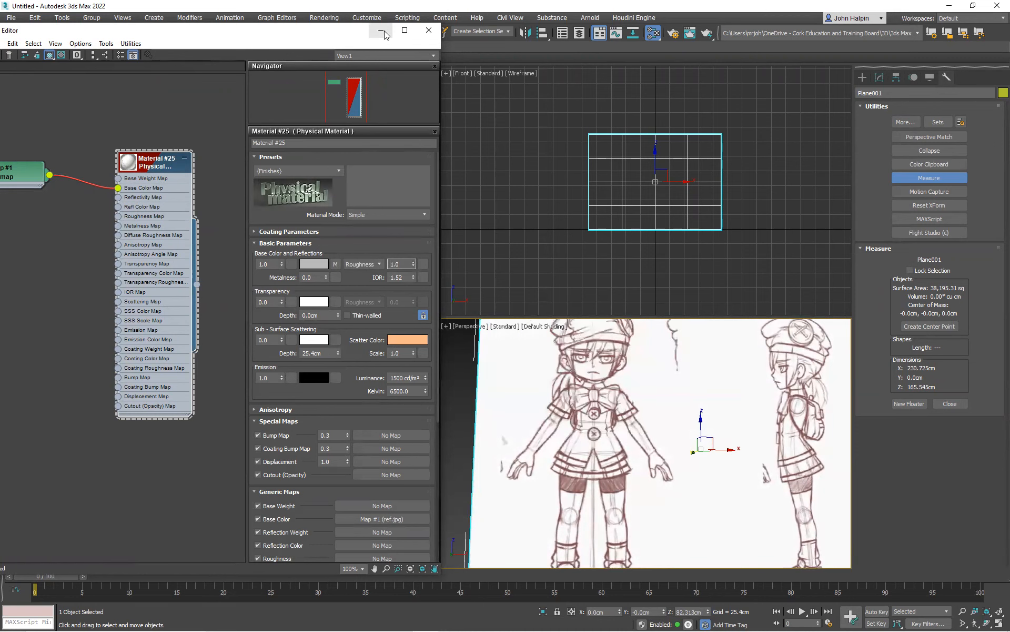
pyautogui.click(428, 31)
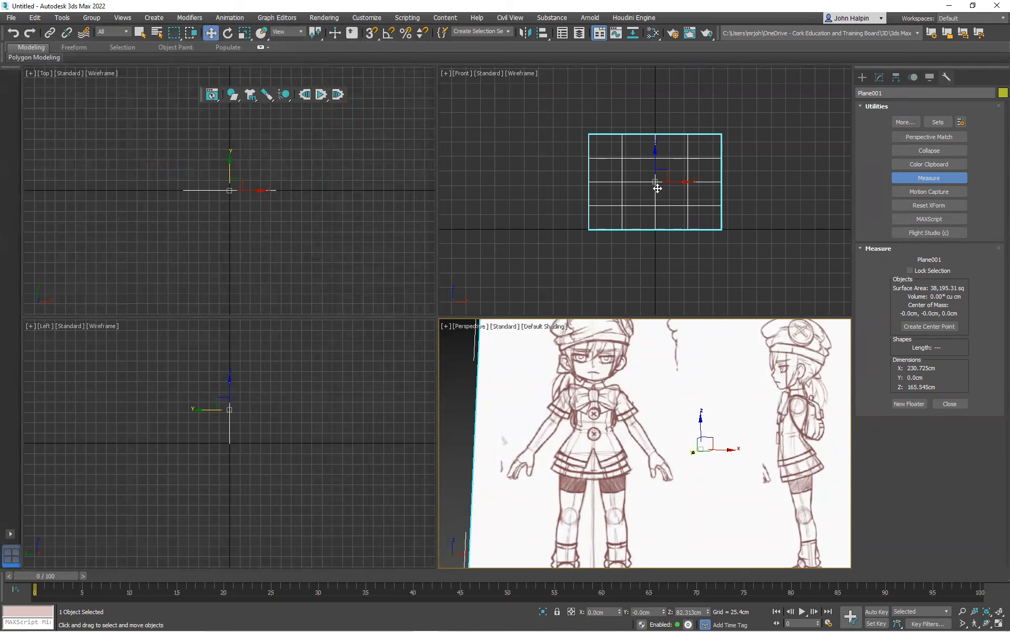
# Set the plane's length segments to 1 and width segments to 2
pyautogui.click(880, 77)
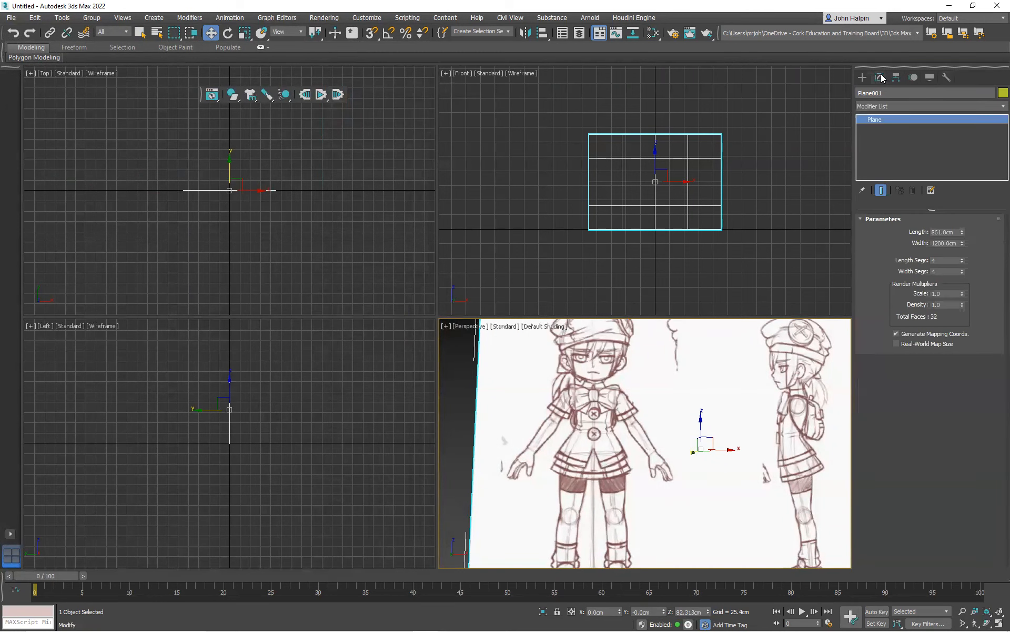
pyautogui.click(937, 260)
pyautogui.click(935, 271)
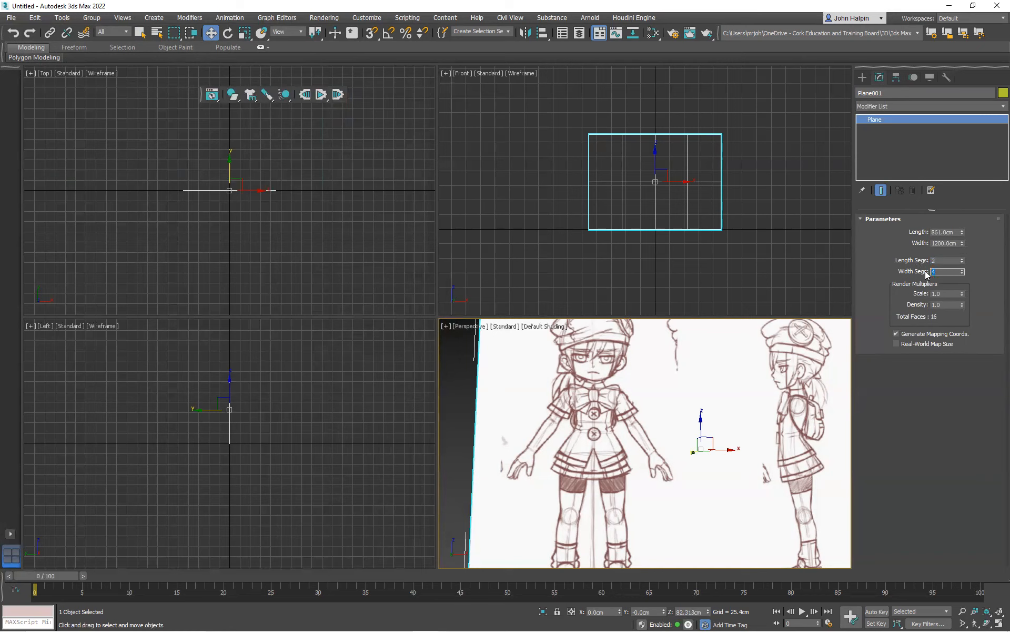
pyautogui.write('1')
pyautogui.press('Return')
pyautogui.click(935, 259)
pyautogui.write('1')
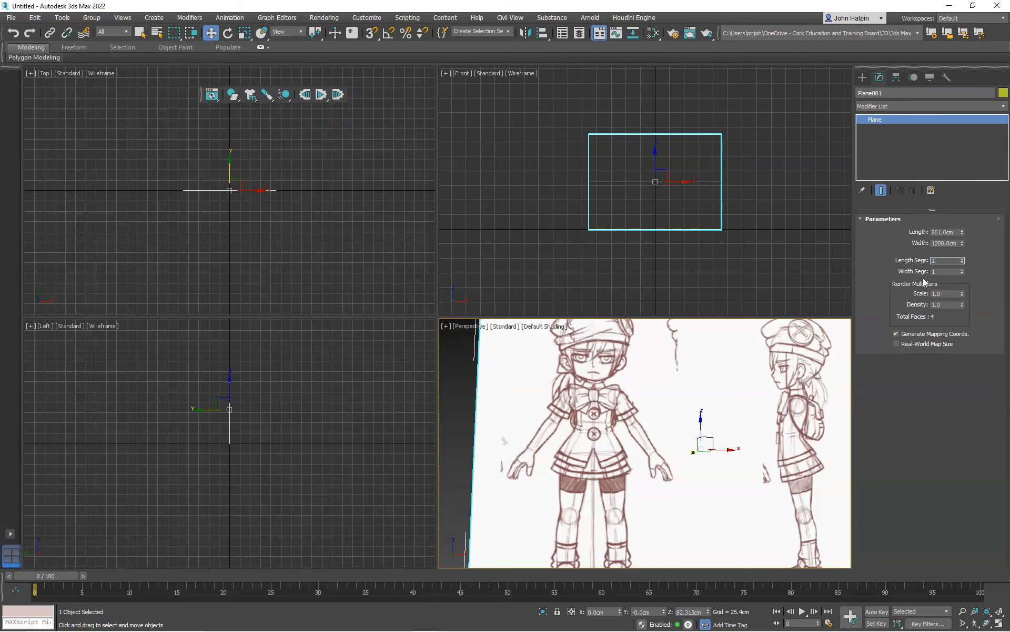
pyautogui.click(938, 272)
pyautogui.write('2')
# Maximize the Perspective viewport and, with angle snap enabled, rotate a copy of the plane 90° about the vertical axis
pyautogui.scroll(-3, 651, 360)
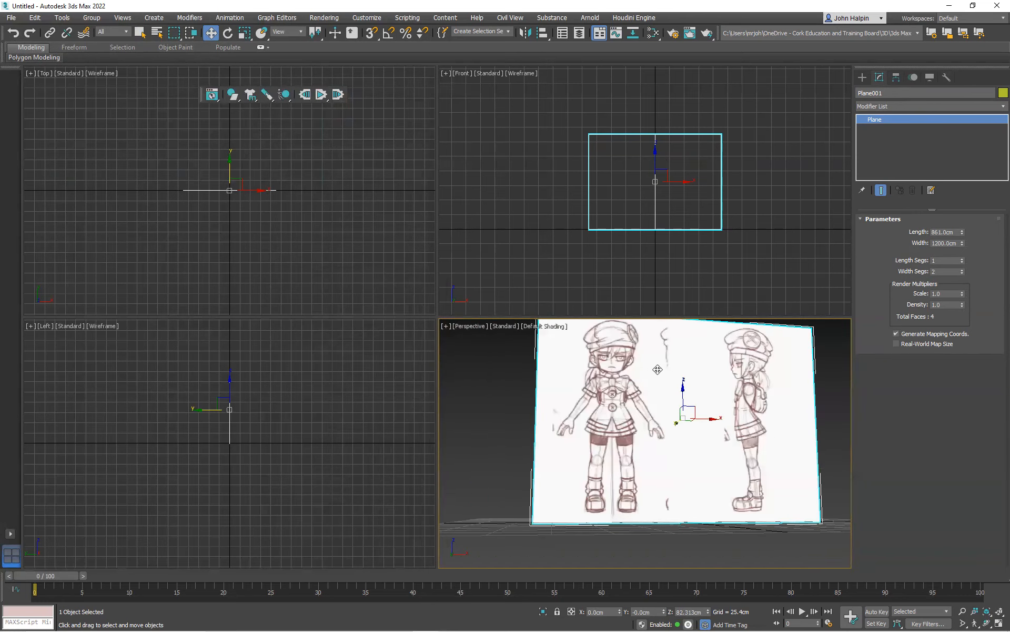
pyautogui.hotkey('alt', 'w')
pyautogui.keyDown('alt'); pyautogui.moveTo(548, 313); pyautogui.dragTo(549, 347, button='middle'); pyautogui.keyUp('alt')
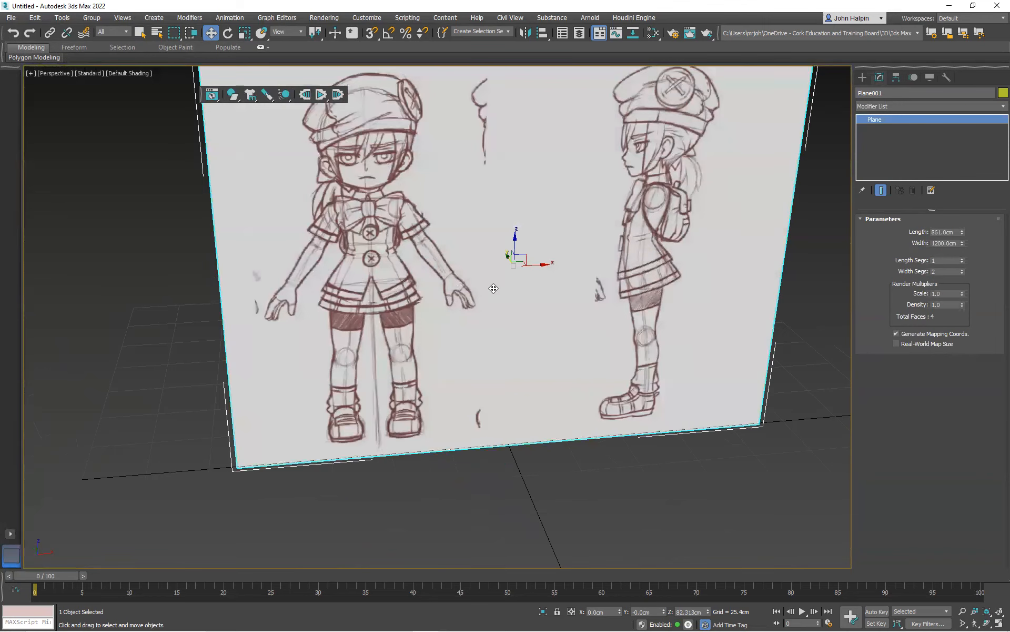
pyautogui.scroll(-4, 493, 287)
pyautogui.keyDown('alt'); pyautogui.moveTo(382, 262); pyautogui.dragTo(586, 228, button='middle'); pyautogui.keyUp('alt')
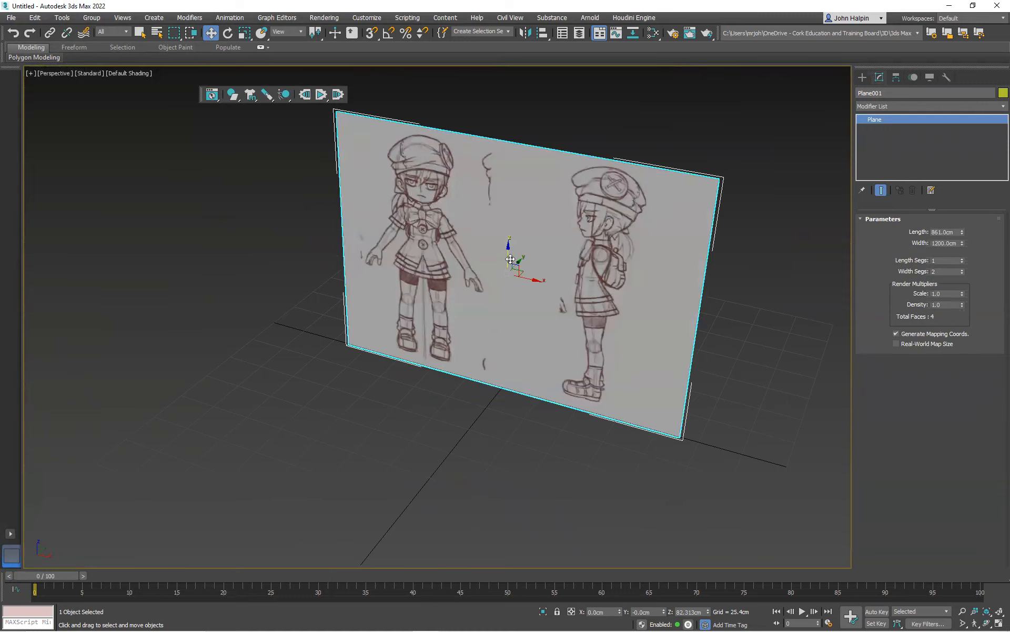
pyautogui.moveTo(504, 262); pyautogui.dragTo(545, 266, button='middle')
pyautogui.keyDown('alt'); pyautogui.moveTo(481, 261); pyautogui.dragTo(555, 268, button='middle'); pyautogui.keyUp('alt')
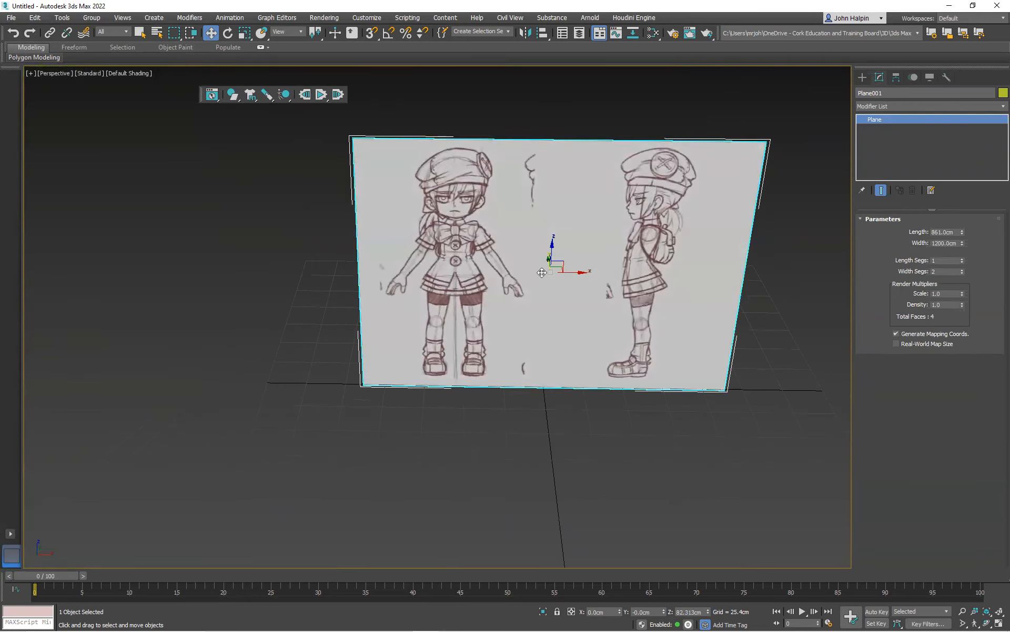
pyautogui.rightClick(557, 269)
pyautogui.click(574, 290)
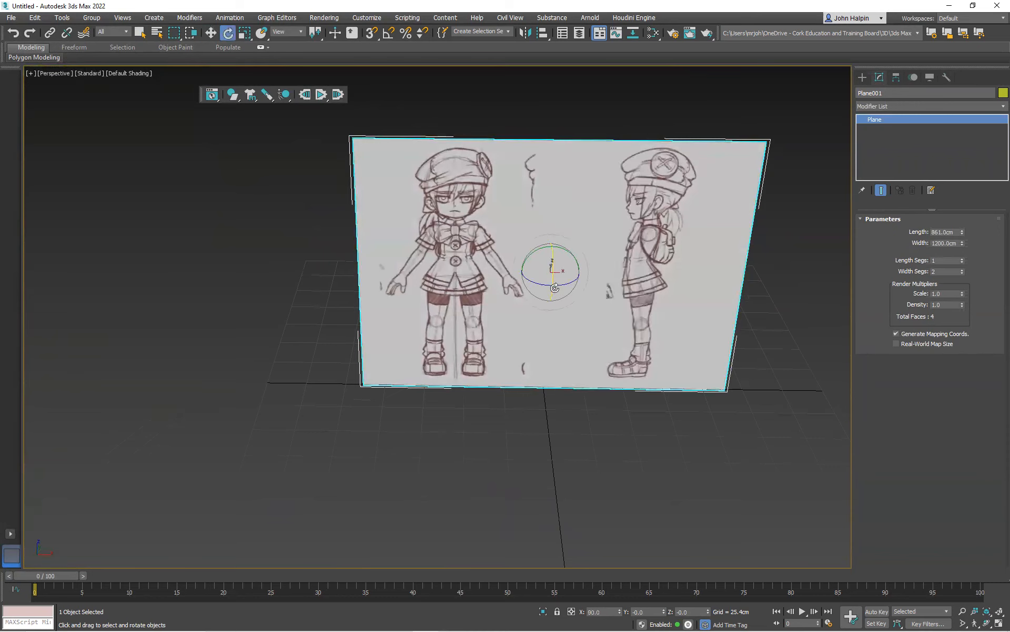
pyautogui.click(395, 32)
pyautogui.keyDown('shift'); pyautogui.moveTo(534, 281); pyautogui.dragTo(581, 287); pyautogui.keyUp('shift')
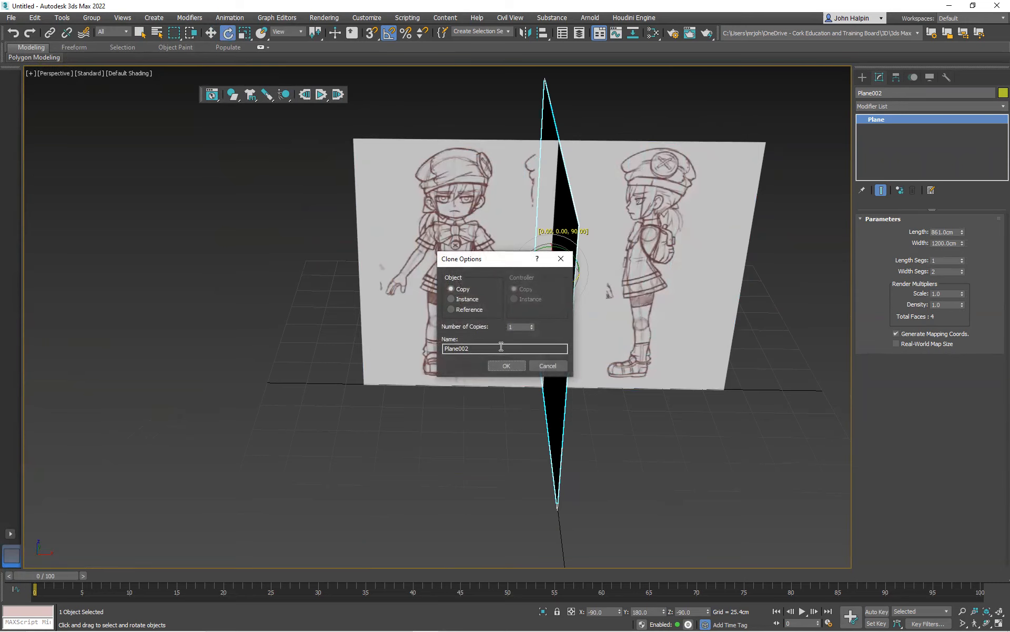
pyautogui.click(507, 367)
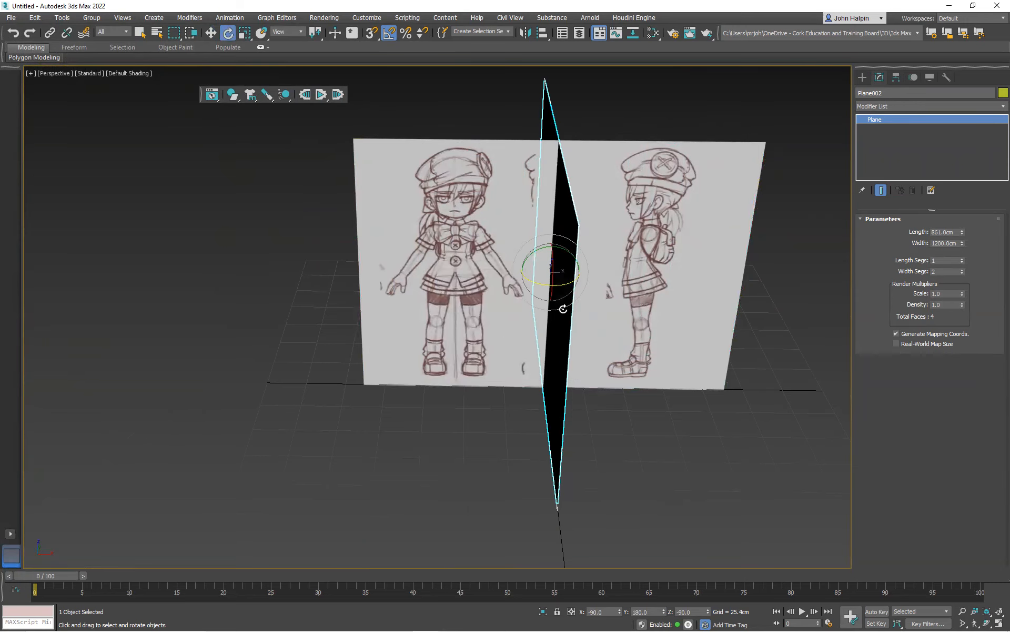
# Convert the original front-facing plane to an Editable Poly
pyautogui.scroll(-3, 563, 309)
pyautogui.moveTo(563, 309)
pyautogui.keyDown('alt'); pyautogui.mouseDown(button='middle')
pyautogui.moveTo(474, 305)
pyautogui.moveTo(566, 302)
pyautogui.mouseUp(button='middle'); pyautogui.keyUp('alt')
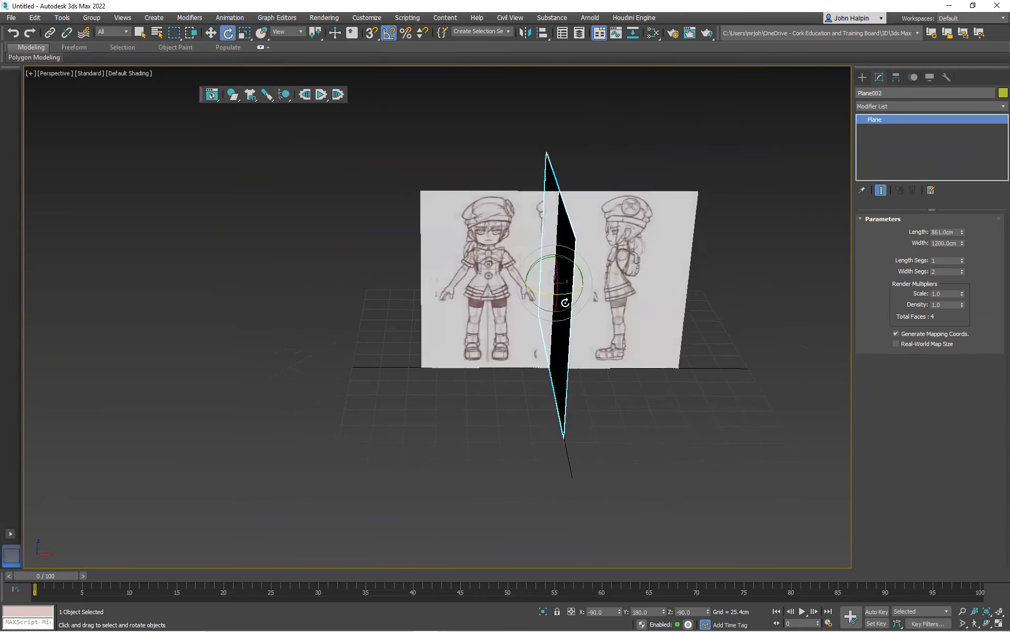
pyautogui.scroll(4, 473, 257)
pyautogui.click(473, 247)
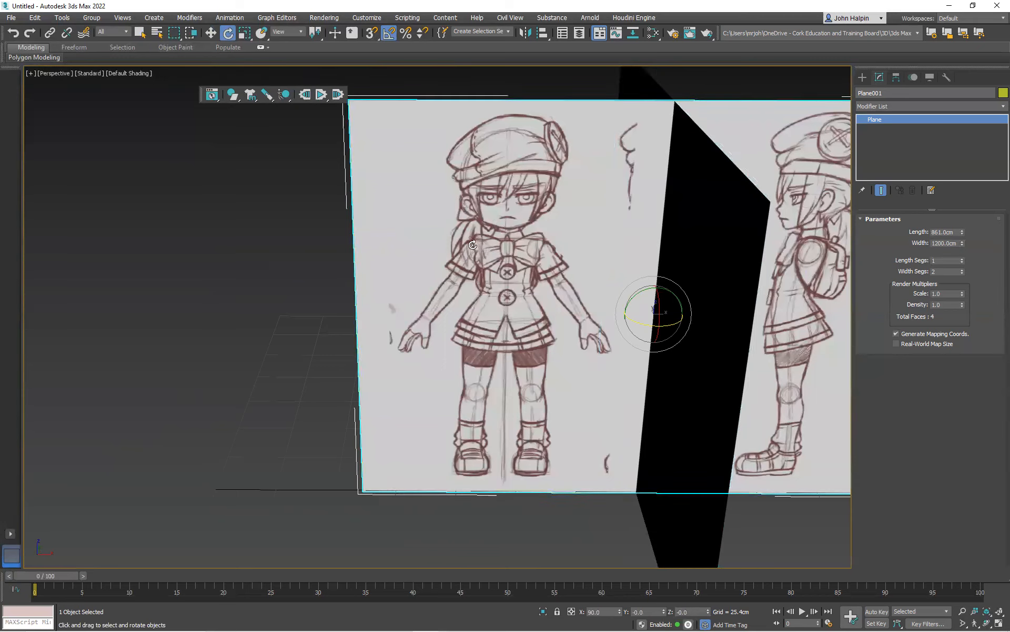
pyautogui.scroll(-5, 472, 245)
pyautogui.keyDown('alt'); pyautogui.moveTo(473, 245); pyautogui.dragTo(548, 240, button='middle'); pyautogui.keyUp('alt')
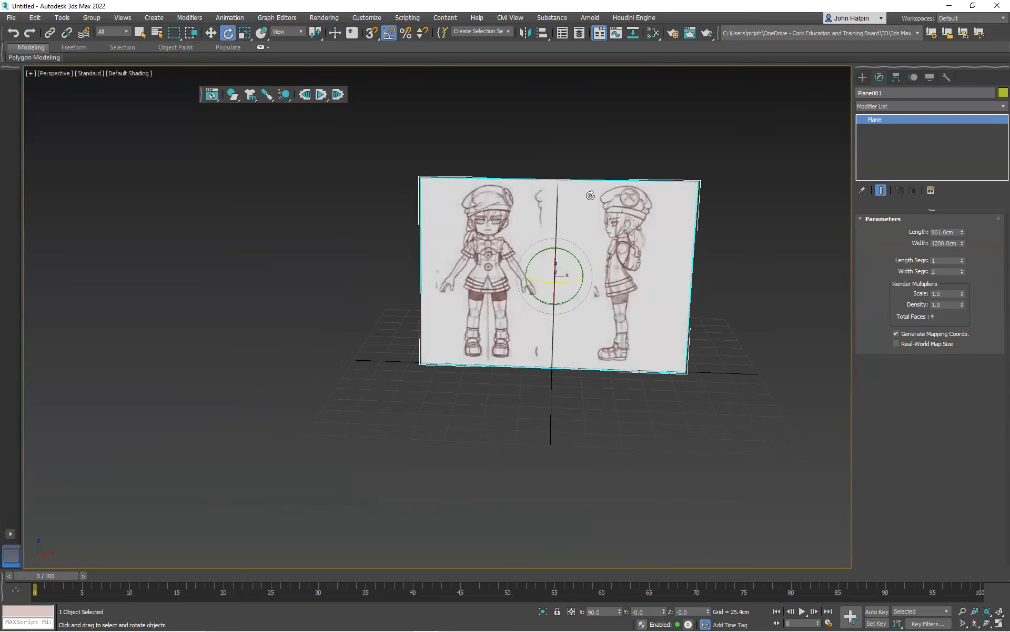
pyautogui.rightClick(502, 240)
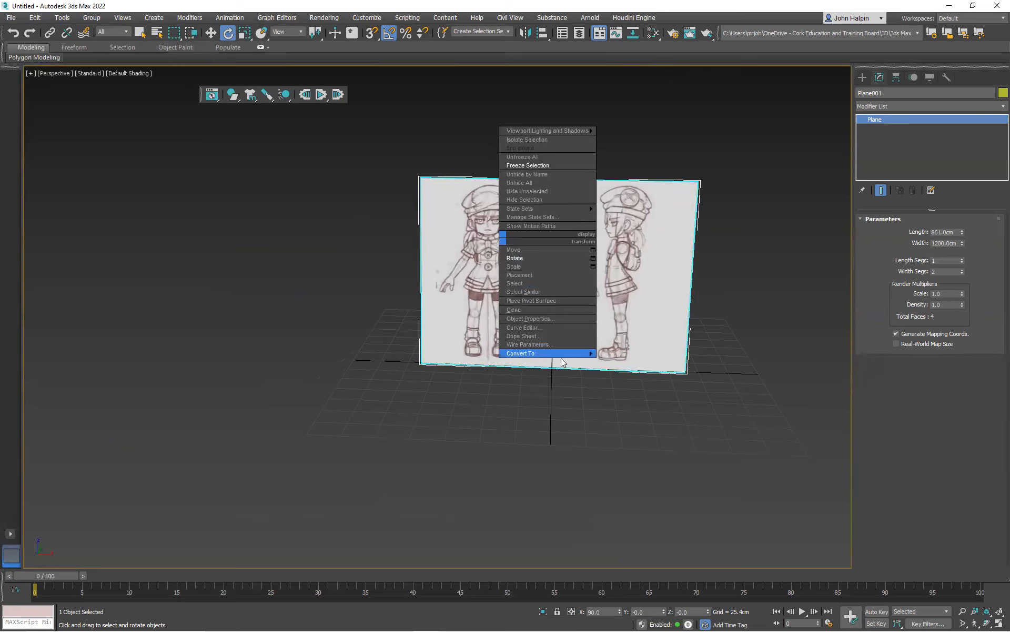
pyautogui.moveTo(584, 355)
pyautogui.click(625, 362)
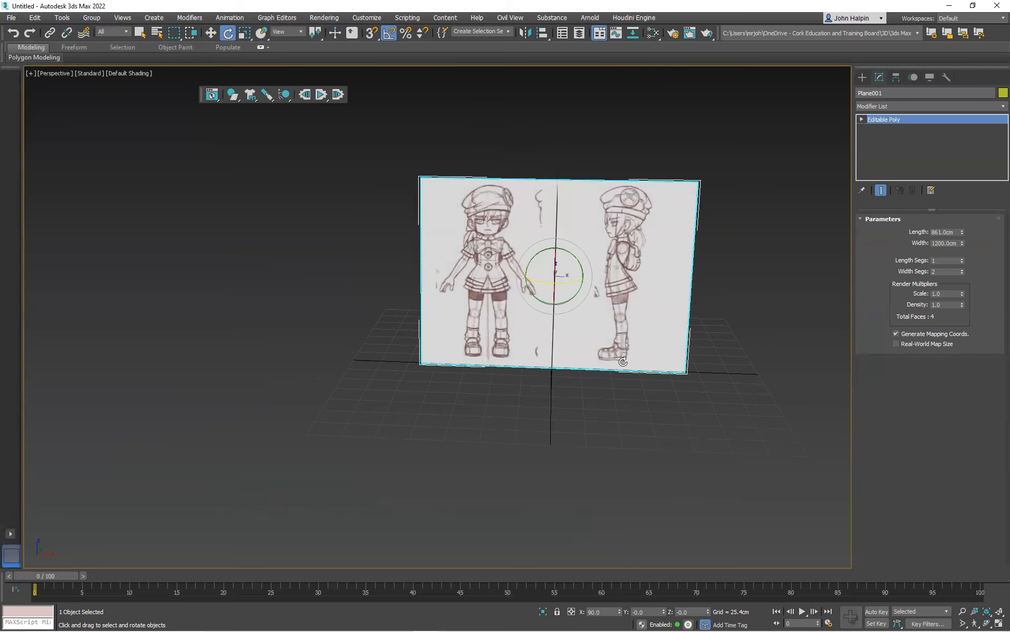
# Delete the polygon carrying the side-view sketch from the front-facing plane
pyautogui.click(941, 232)
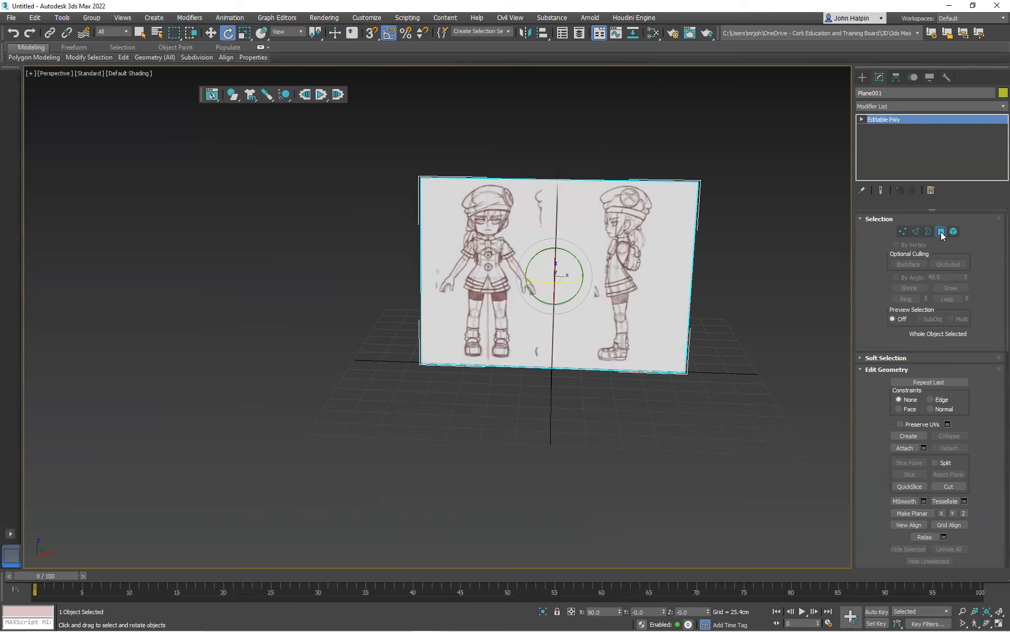
pyautogui.click(668, 231)
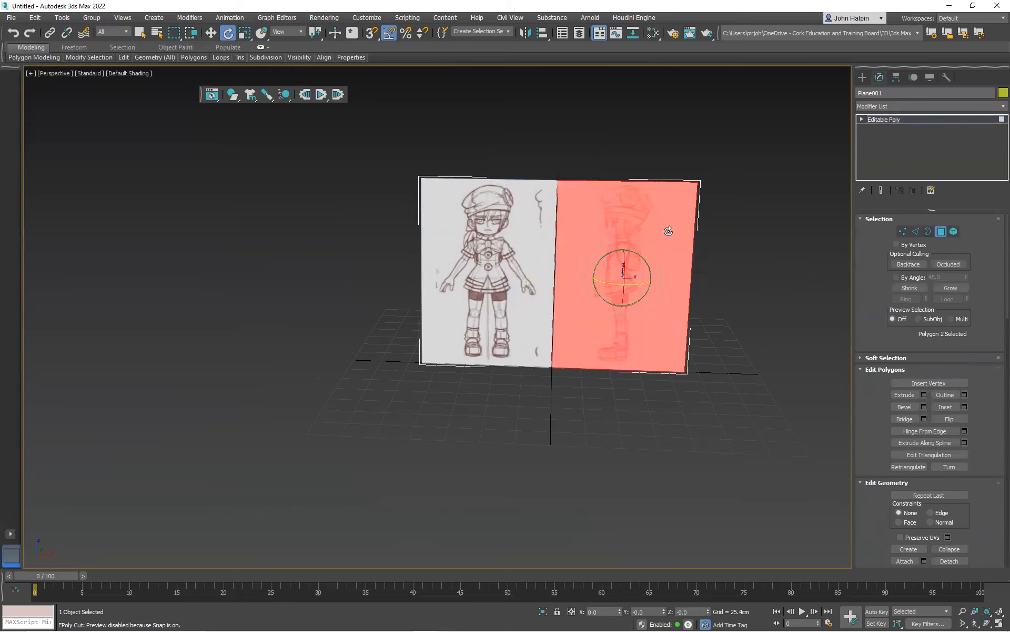
pyautogui.press('Delete')
pyautogui.click(941, 231)
# Convert the rotated copy of the plane to an Editable Poly
pyautogui.keyDown('alt'); pyautogui.moveTo(626, 252); pyautogui.dragTo(526, 262, button='middle'); pyautogui.keyUp('alt')
pyautogui.click(510, 256)
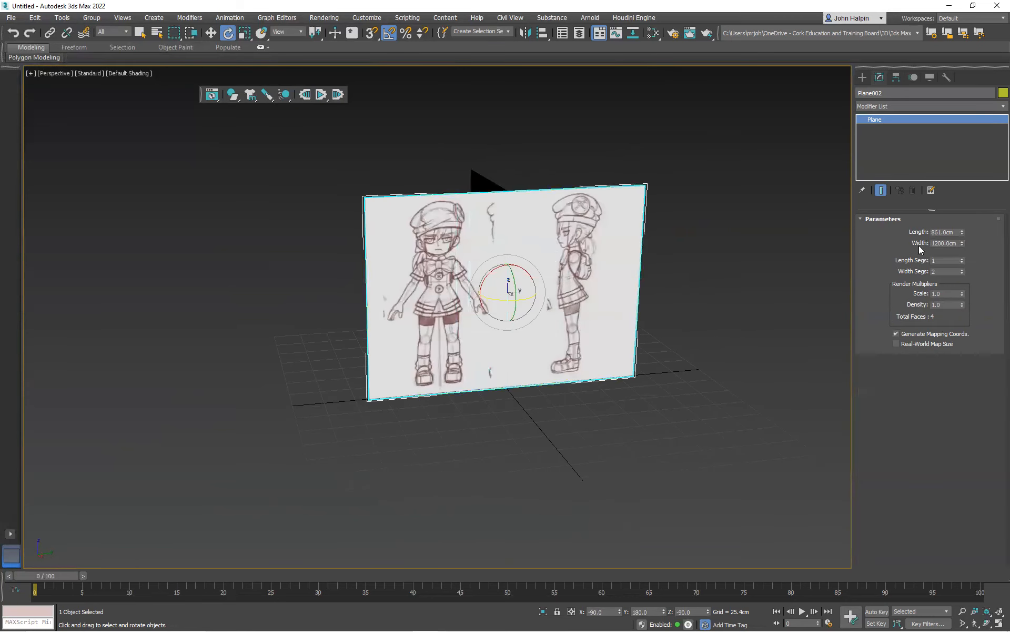
pyautogui.rightClick(576, 249)
pyautogui.moveTo(629, 364)
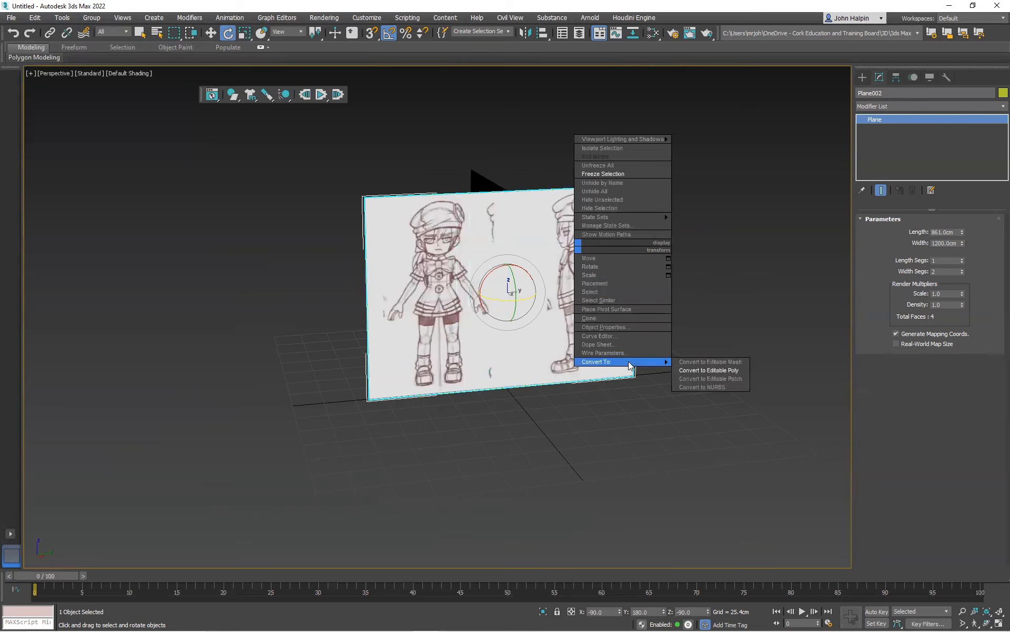
pyautogui.click(700, 370)
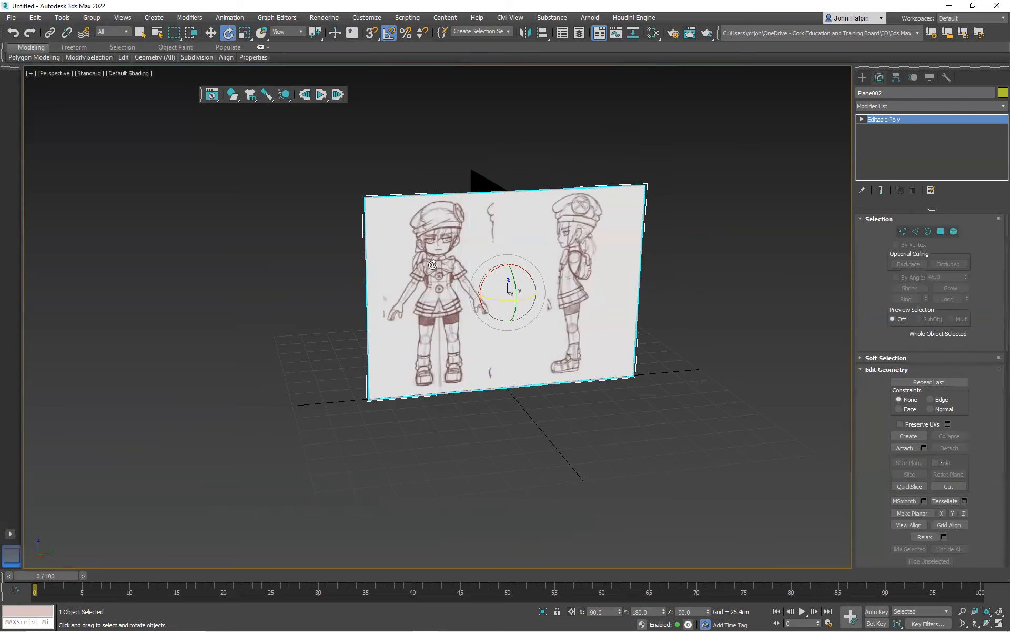
# Delete the polygon carrying the front-view sketch from the rotated plane
pyautogui.click(941, 231)
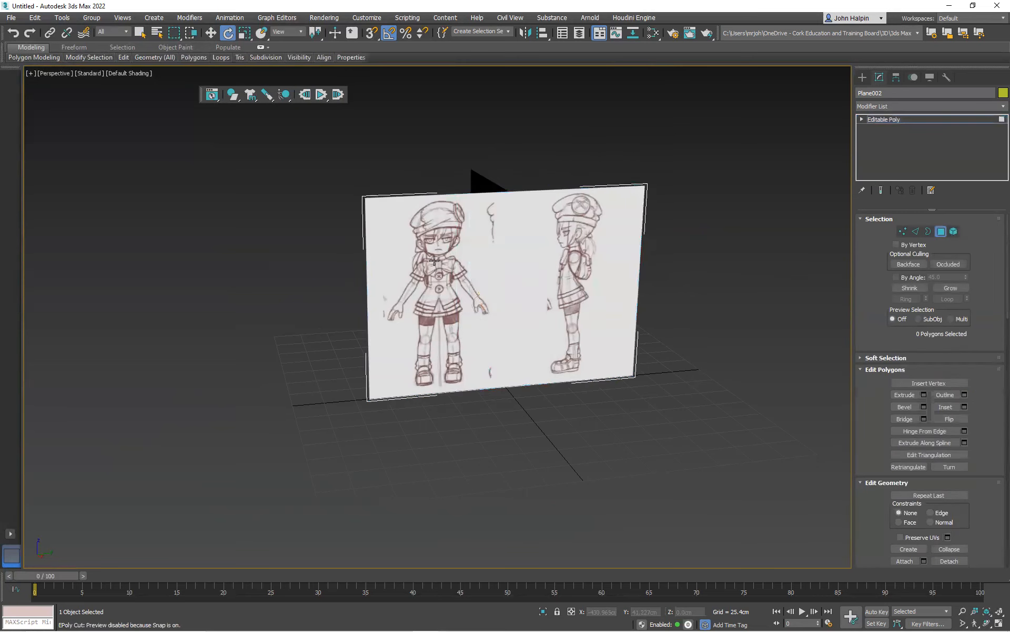
pyautogui.click(434, 260)
pyautogui.press('Delete')
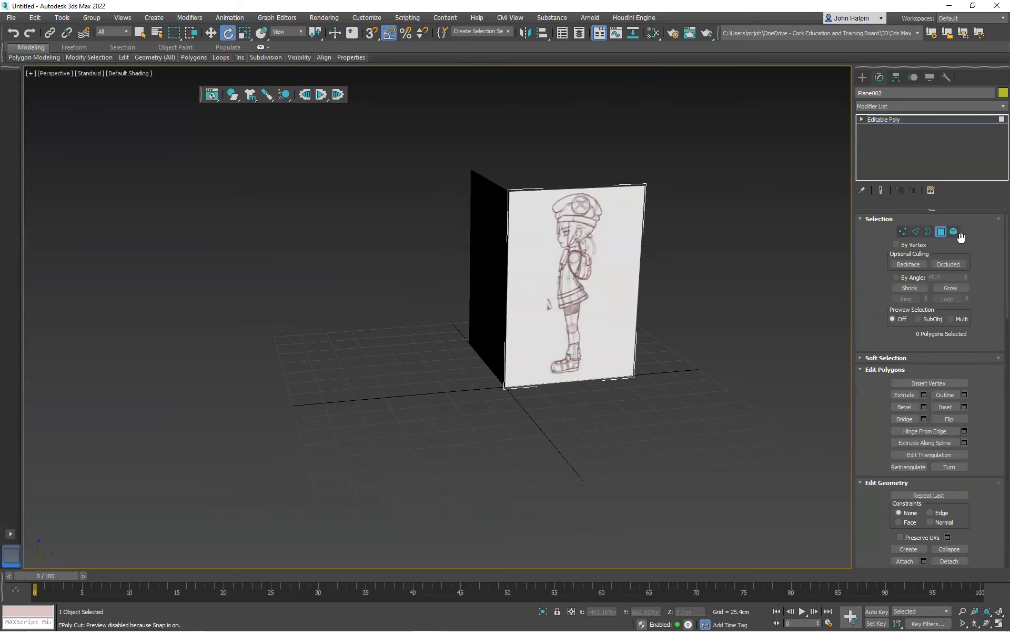
pyautogui.click(941, 231)
# Move the side-view plane along X to about -115 cm, at the outer edge of the front-view plane
pyautogui.keyDown('alt'); pyautogui.moveTo(548, 215); pyautogui.dragTo(509, 284, button='middle'); pyautogui.keyUp('alt')
pyautogui.rightClick(557, 236)
pyautogui.click(567, 249)
pyautogui.keyDown('alt'); pyautogui.moveTo(568, 251); pyautogui.dragTo(547, 321, button='middle'); pyautogui.keyUp('alt')
pyautogui.moveTo(527, 382); pyautogui.dragTo(425, 297)
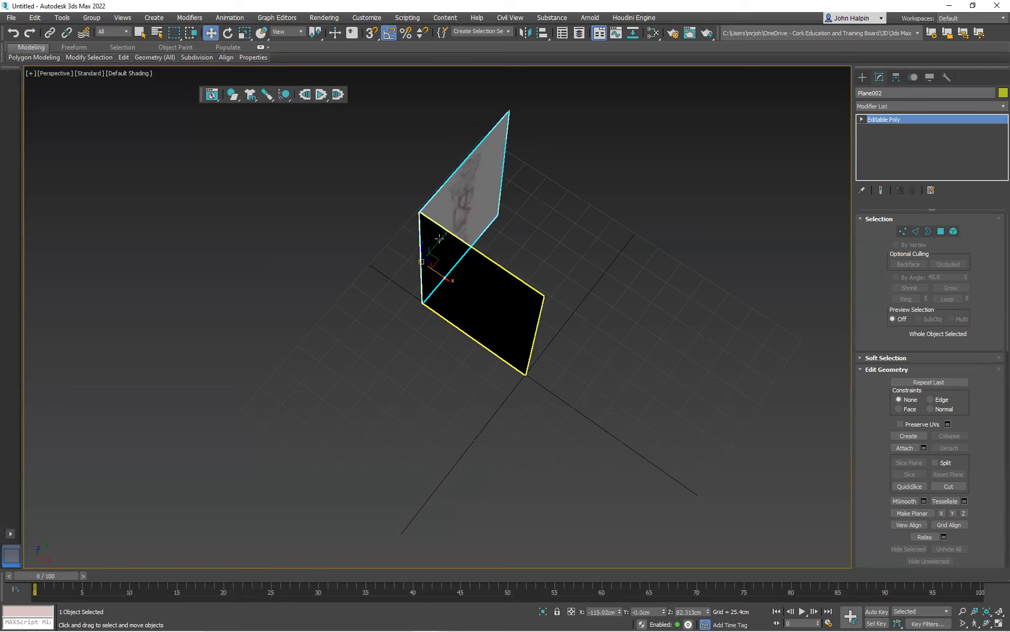
# Move the side-view plane along Y to about -116.5 cm, extending it forward from the front-view plane's outer edge
pyautogui.click(425, 261)
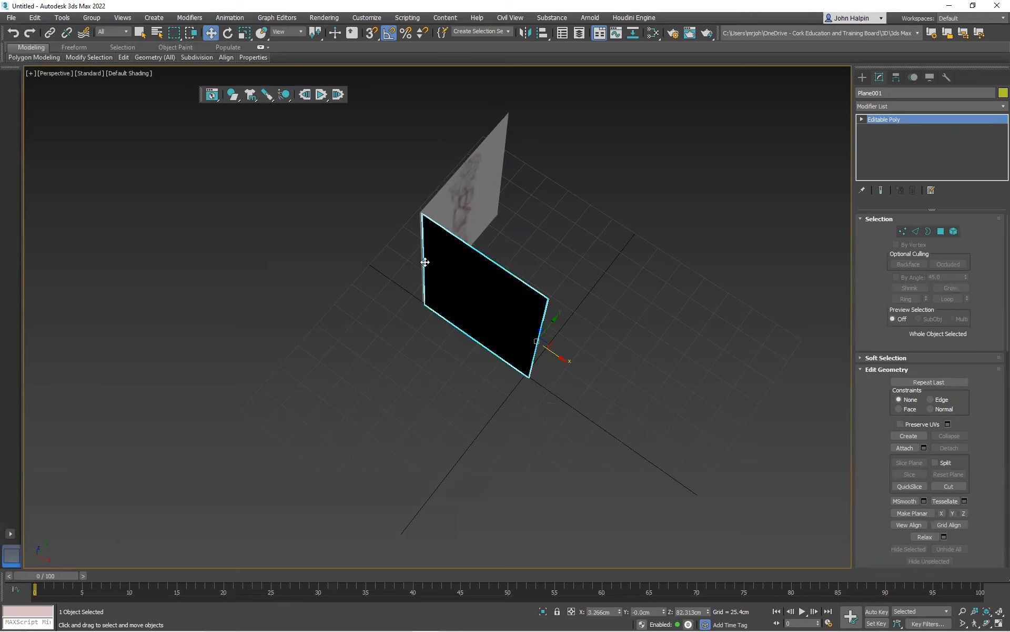
pyautogui.click(458, 218)
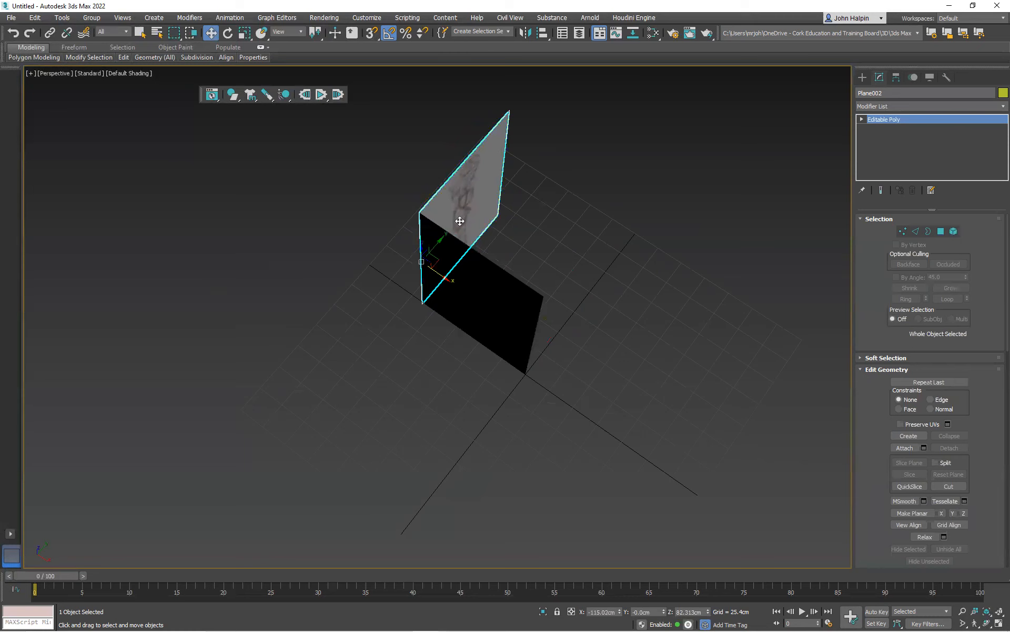
pyautogui.click(440, 239)
pyautogui.click(428, 214)
pyautogui.moveTo(428, 214)
pyautogui.keyDown('alt'); pyautogui.mouseDown(button='middle')
pyautogui.moveTo(412, 207)
pyautogui.moveTo(412, 219)
pyautogui.mouseUp(button='middle'); pyautogui.keyUp('alt')
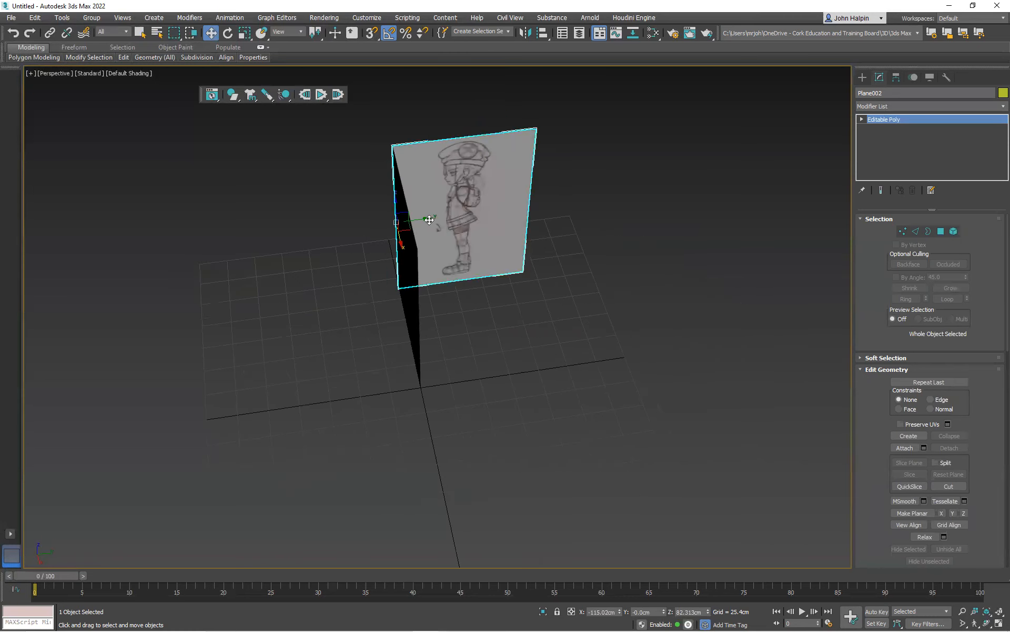
pyautogui.moveTo(427, 220); pyautogui.dragTo(291, 231)
pyautogui.moveTo(301, 233)
pyautogui.keyDown('alt'); pyautogui.mouseDown(button='middle')
pyautogui.moveTo(375, 218)
pyautogui.moveTo(500, 312)
pyautogui.moveTo(456, 268)
pyautogui.moveTo(378, 234)
pyautogui.mouseUp(button='middle'); pyautogui.keyUp('alt')
pyautogui.scroll(4, 500, 311)
pyautogui.scroll(-2, 455, 269)
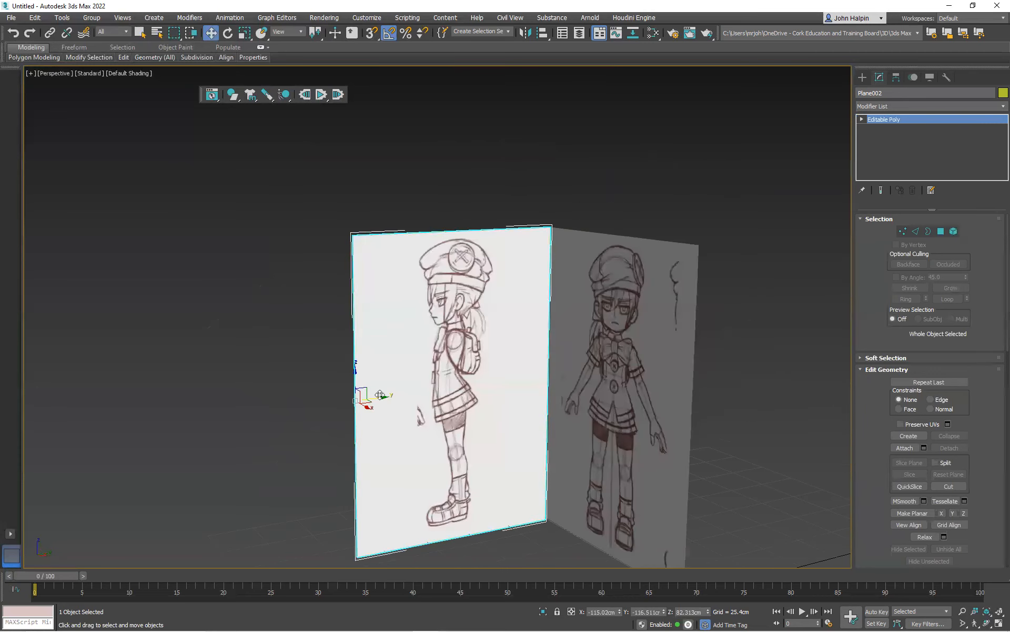
pyautogui.moveTo(502, 367)
pyautogui.keyDown('alt'); pyautogui.mouseDown(button='middle')
pyautogui.moveTo(518, 367)
pyautogui.moveTo(384, 237)
pyautogui.moveTo(400, 279)
pyautogui.moveTo(413, 276)
pyautogui.moveTo(381, 279)
pyautogui.moveTo(396, 289)
pyautogui.moveTo(374, 279)
pyautogui.moveTo(405, 282)
pyautogui.mouseUp(button='middle'); pyautogui.keyUp('alt')
pyautogui.scroll(-5, 408, 277)
pyautogui.scroll(7, 408, 278)
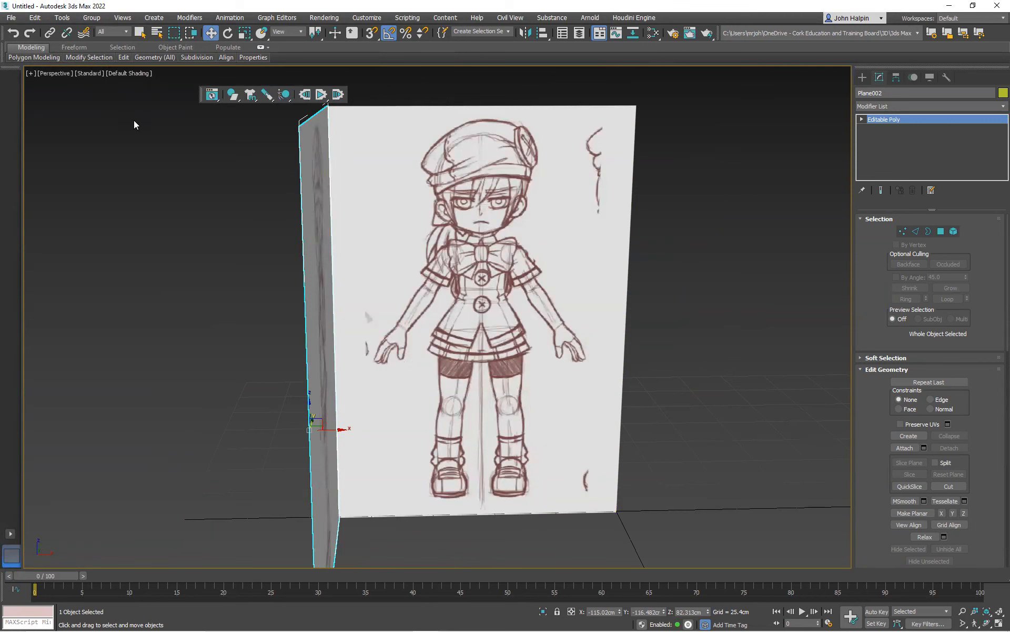
# Check both sketches in the Front and Left orthographic views with Default Shading
pyautogui.press('f')
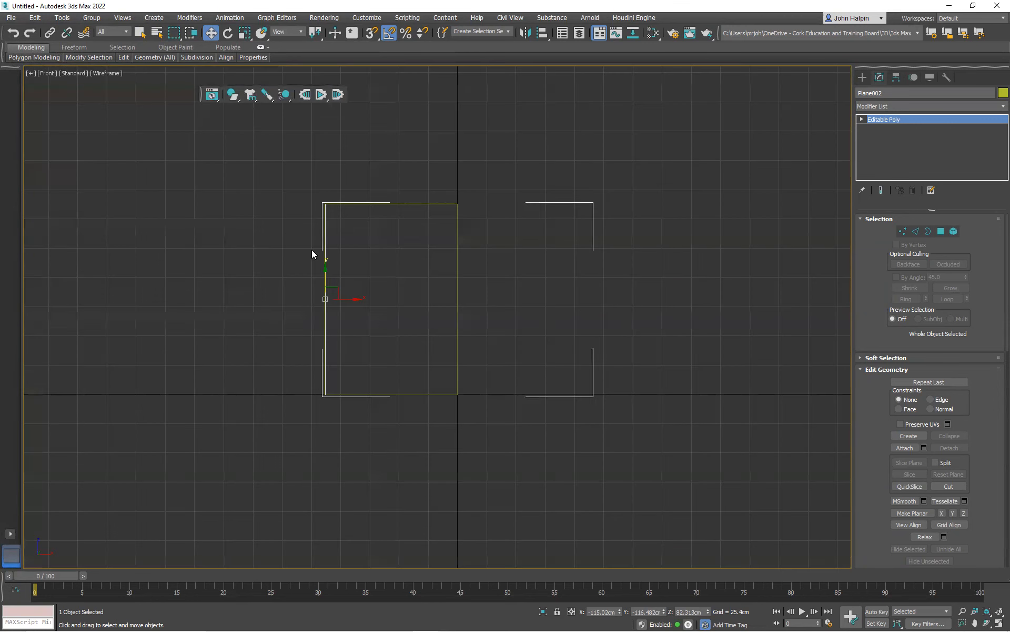
pyautogui.click(104, 73)
pyautogui.click(111, 84)
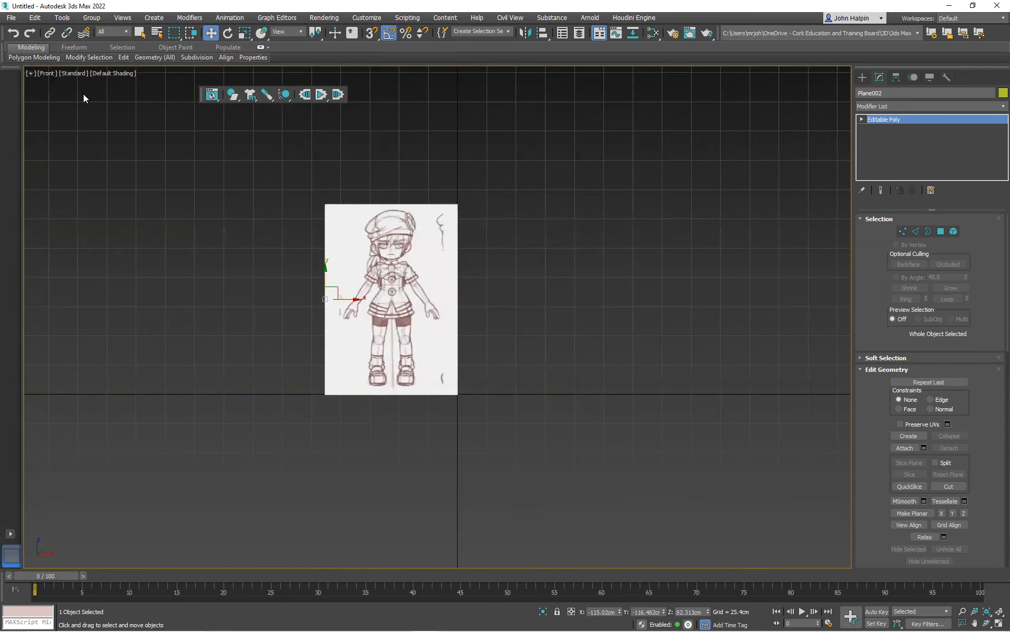
pyautogui.press('l')
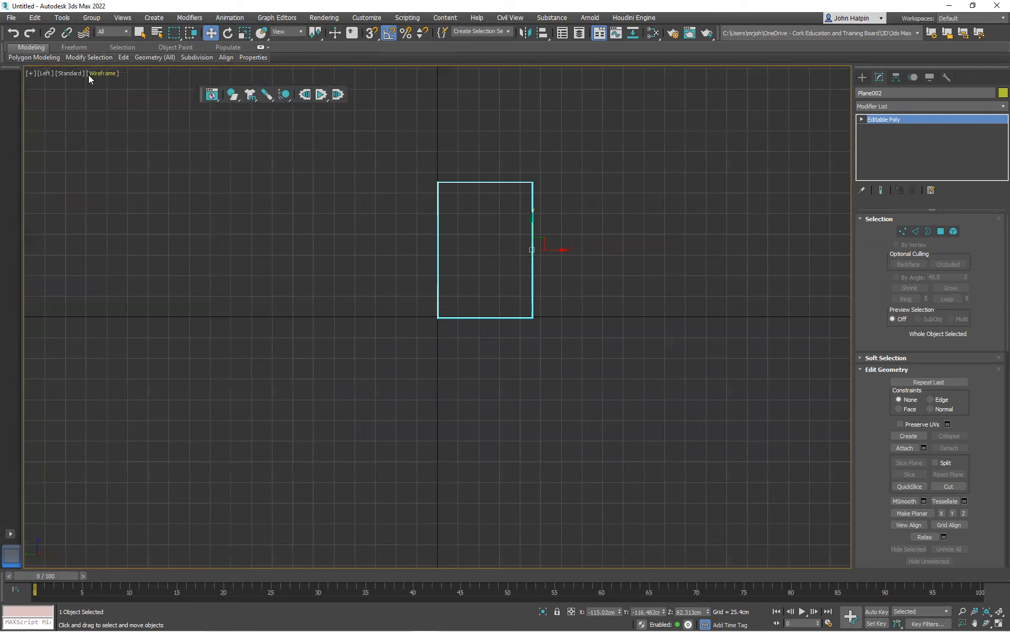
pyautogui.click(91, 73)
pyautogui.click(107, 85)
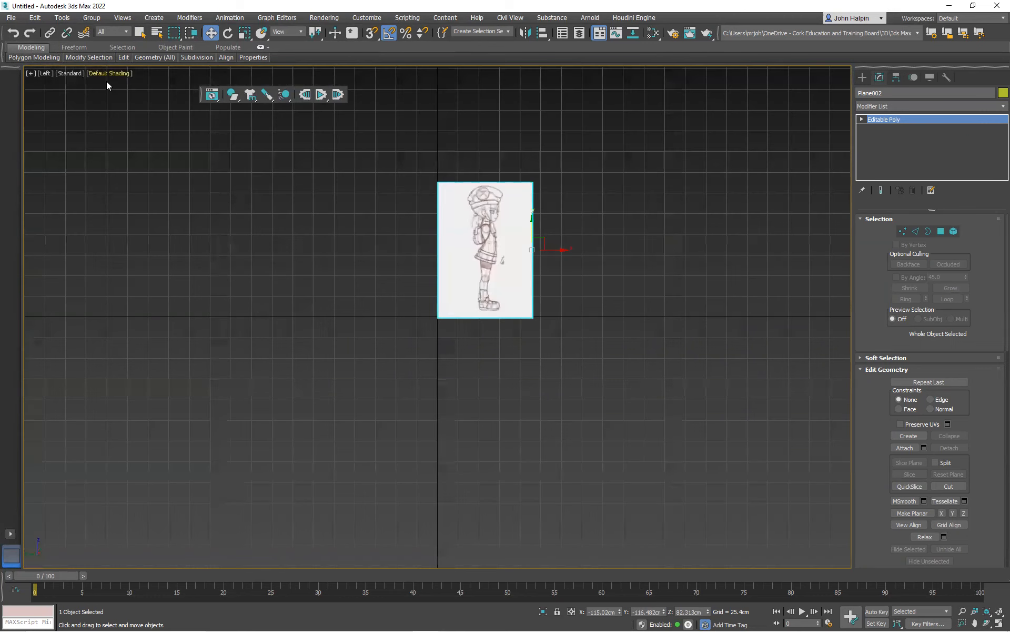
# Switch to a three-viewport layout with one large view, and set that view to Perspective with Default Shading
pyautogui.click(9, 533)
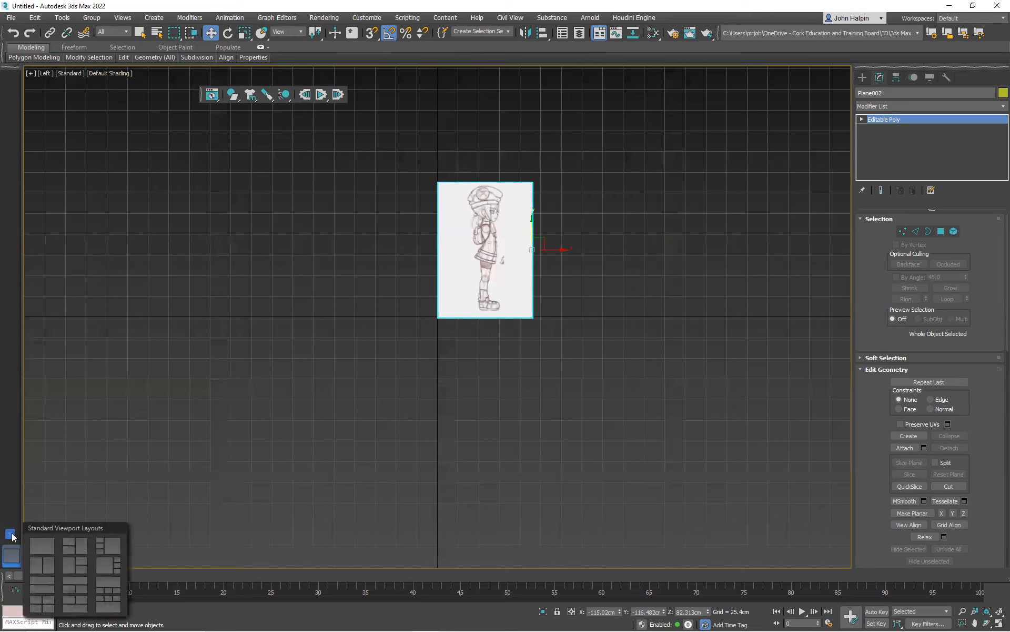
pyautogui.click(67, 568)
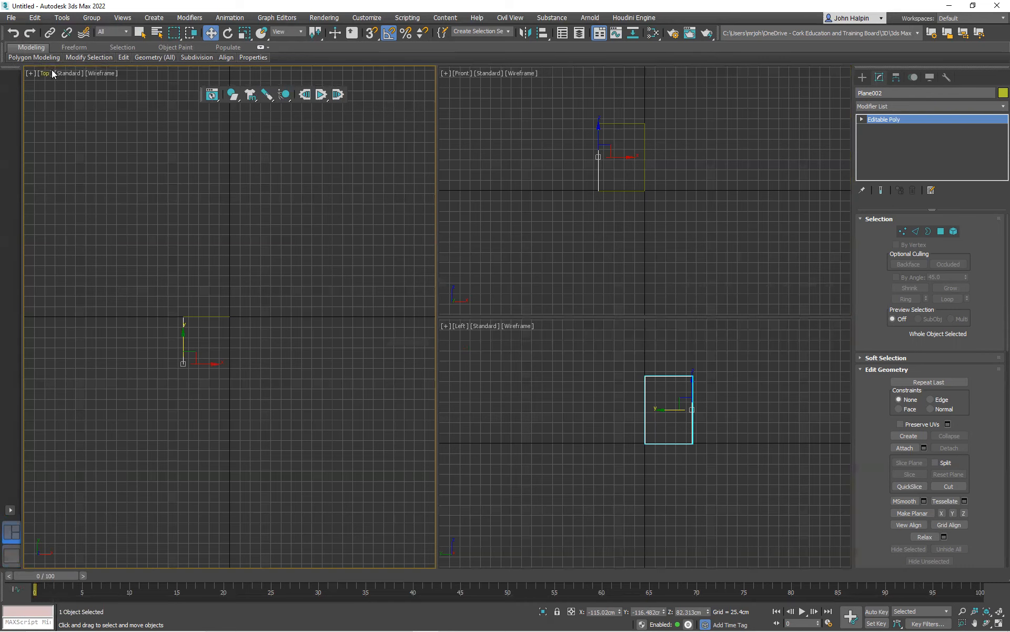
pyautogui.click(82, 130)
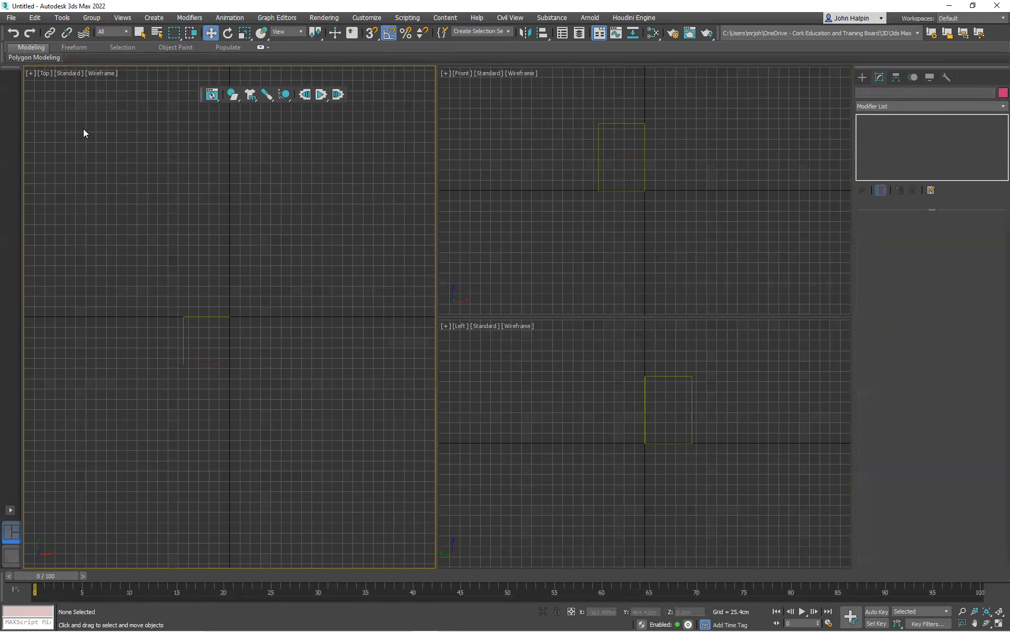
pyautogui.press('p')
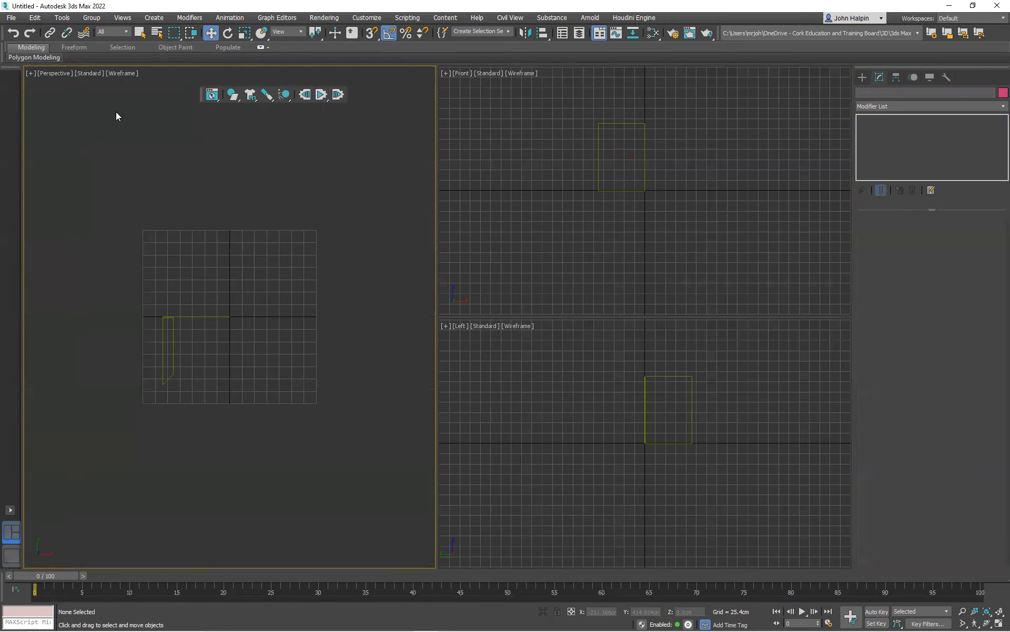
pyautogui.click(116, 73)
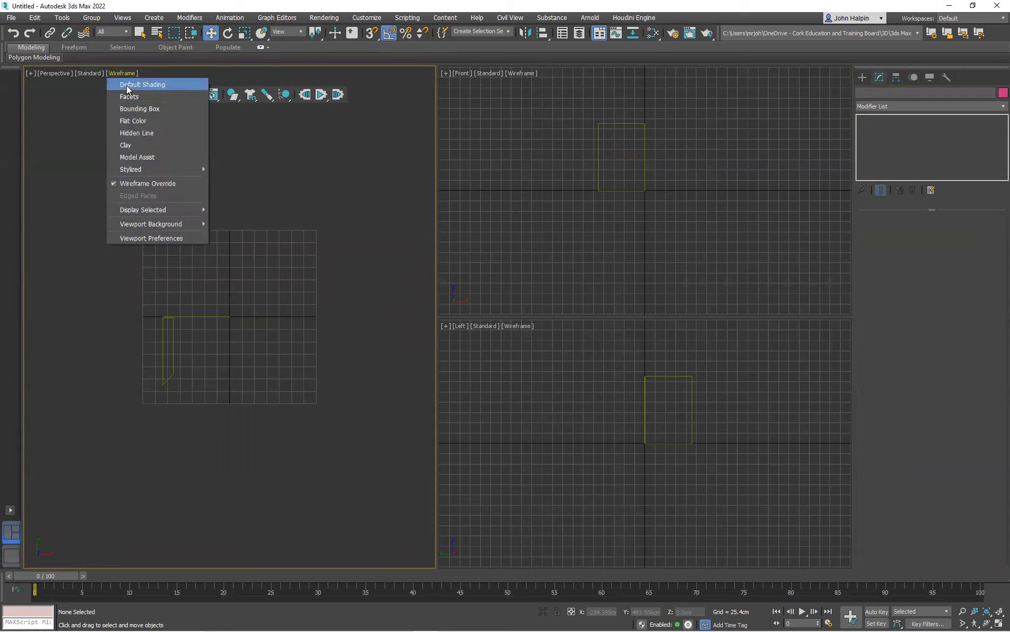
pyautogui.click(126, 86)
pyautogui.keyDown('alt'); pyautogui.moveTo(235, 301); pyautogui.dragTo(279, 269, button='middle'); pyautogui.keyUp('alt')
pyautogui.scroll(3, 222, 256)
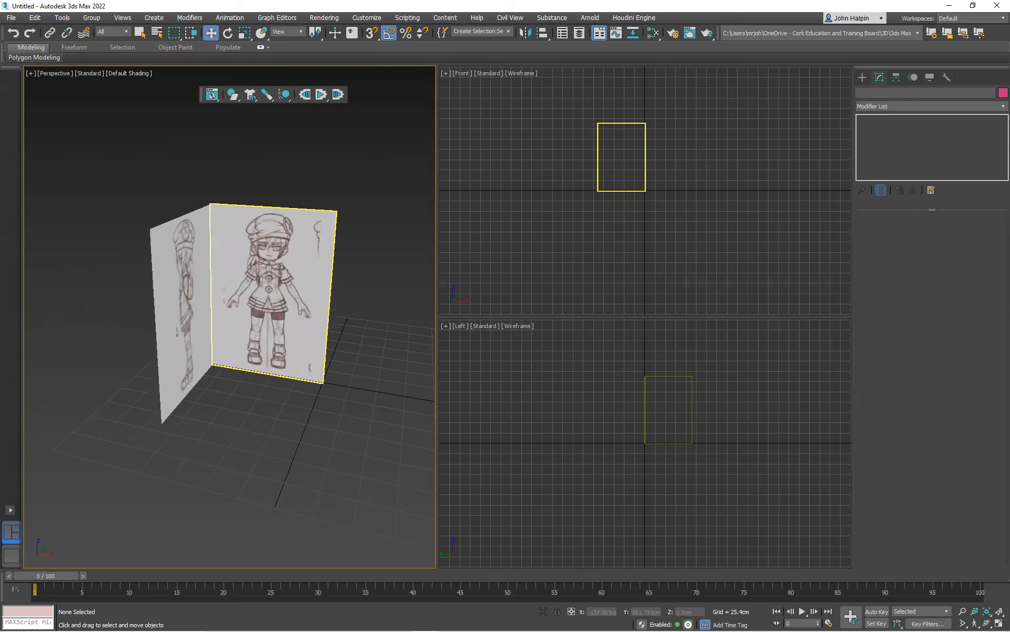
# Set the Front viewport to Default Shading and frame the front-view sketch in it
pyautogui.click(568, 181)
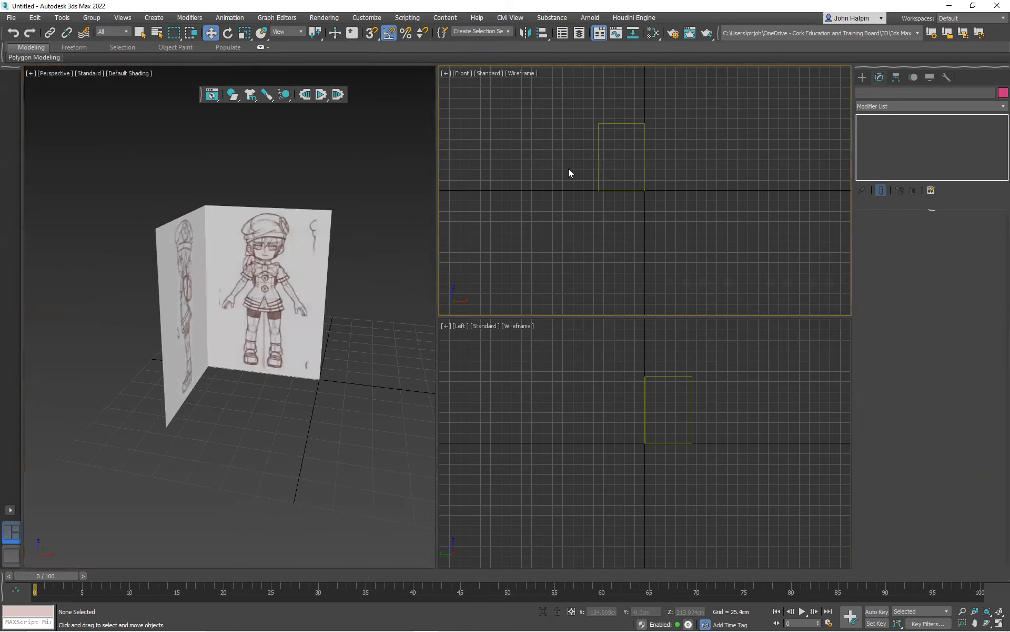
pyautogui.click(521, 74)
pyautogui.click(549, 87)
pyautogui.scroll(5, 587, 142)
pyautogui.moveTo(587, 142)
pyautogui.mouseDown(button='middle')
pyautogui.moveTo(586, 184)
pyautogui.moveTo(573, 172)
pyautogui.mouseUp(button='middle')
# Set the Left viewport to Default Shading and frame the side-view sketch in it
pyautogui.click(592, 372)
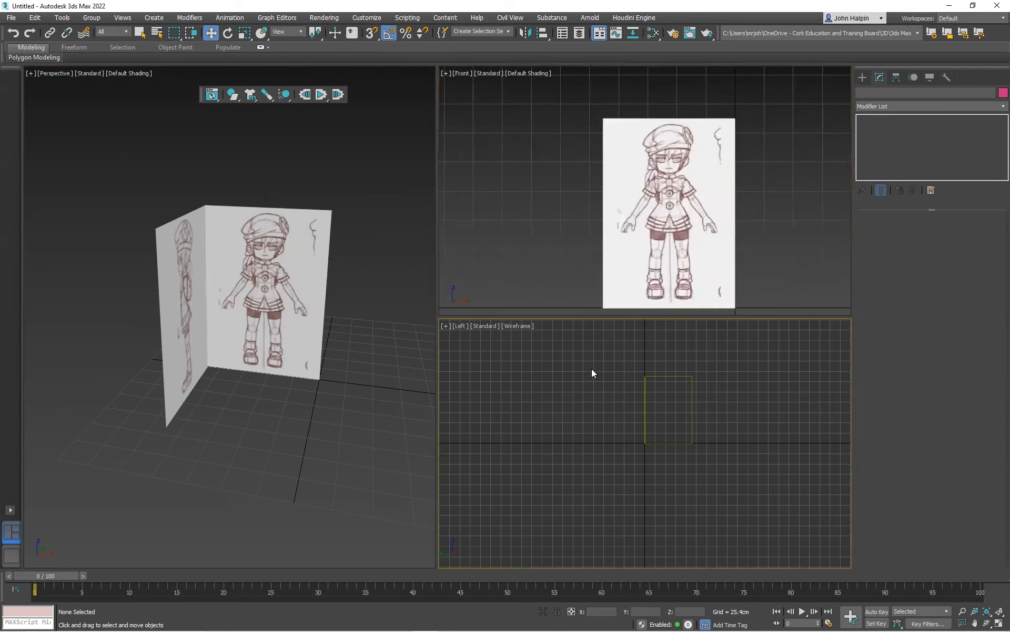
pyautogui.click(520, 326)
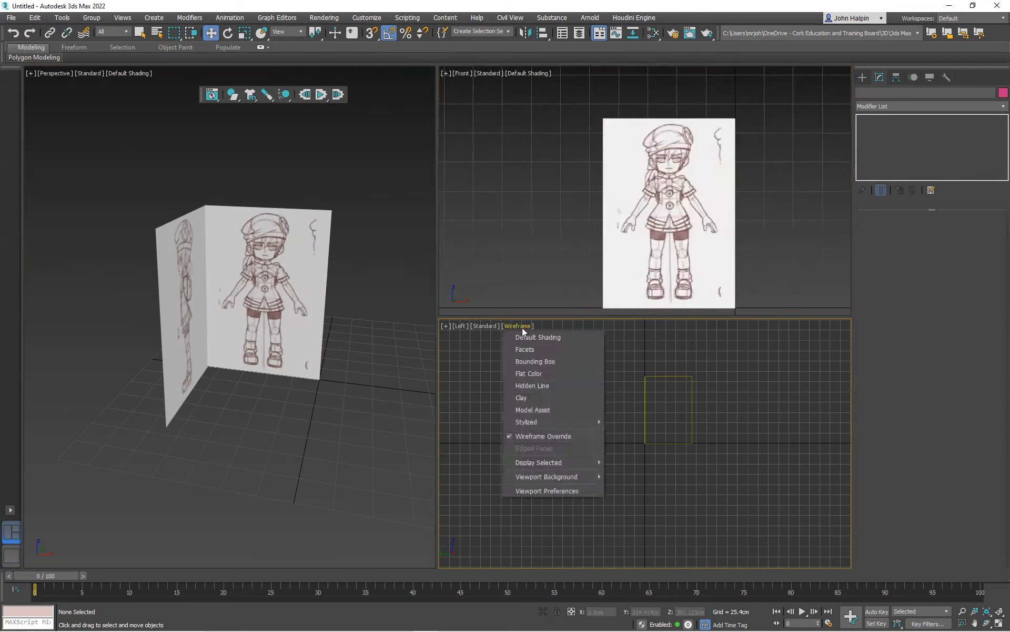
pyautogui.click(536, 339)
pyautogui.scroll(3, 610, 393)
pyautogui.moveTo(610, 392); pyautogui.dragTo(523, 383, button='middle')
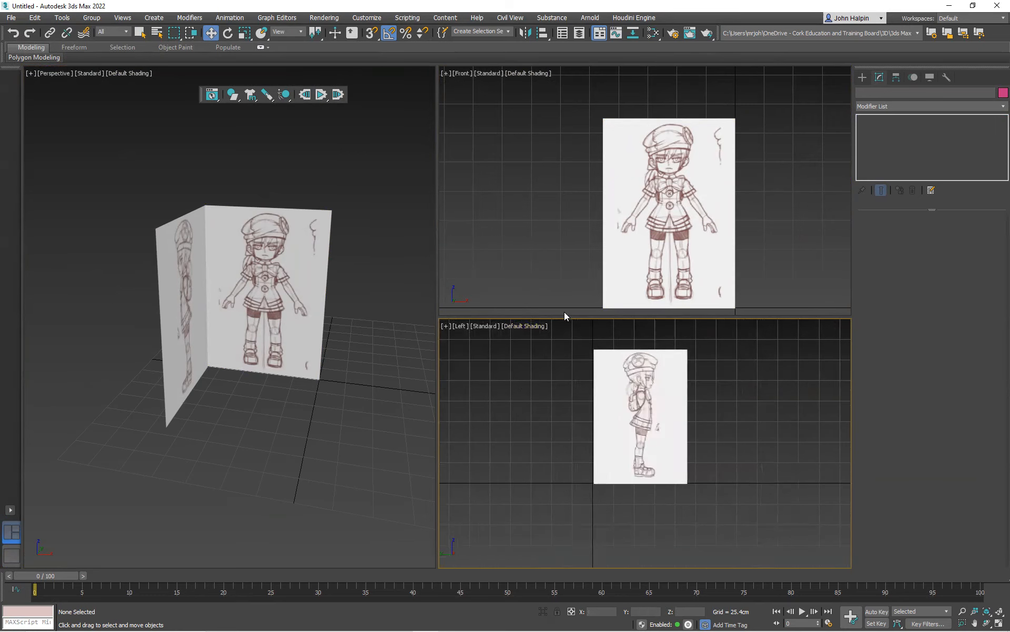
# Enable Backface Cull in the object properties of the side-view plane
pyautogui.moveTo(225, 316)
pyautogui.keyDown('alt'); pyautogui.mouseDown(button='middle')
pyautogui.moveTo(320, 317)
pyautogui.moveTo(207, 311)
pyautogui.mouseUp(button='middle'); pyautogui.keyUp('alt')
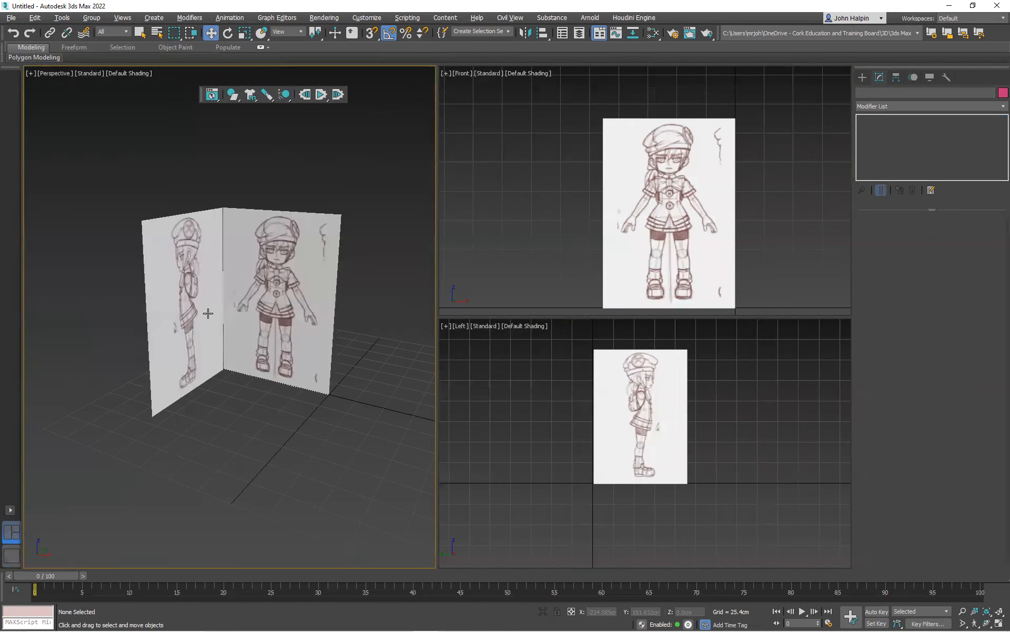
pyautogui.scroll(4, 237, 312)
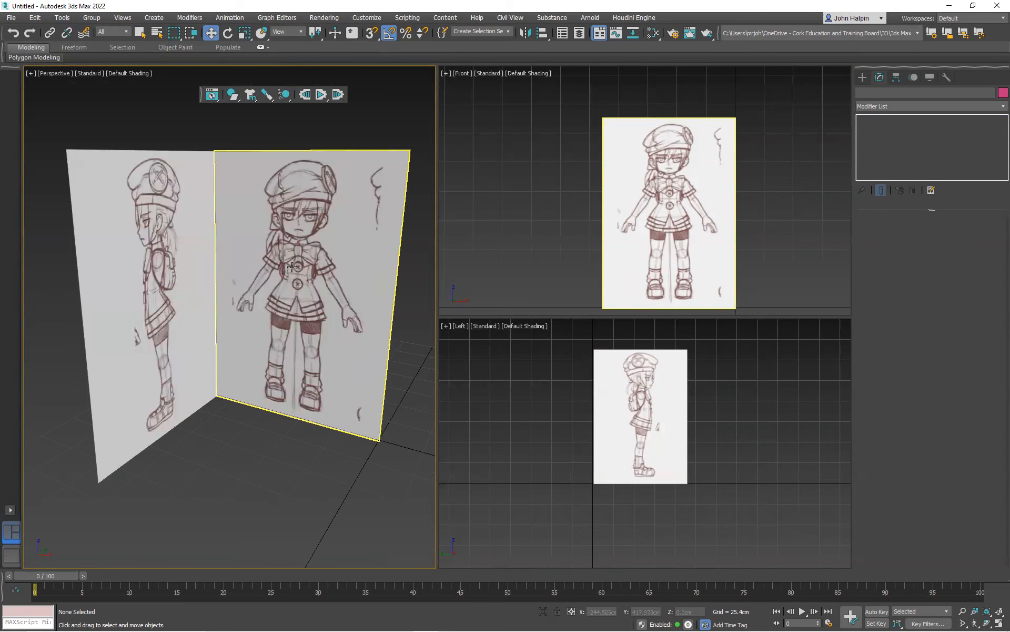
pyautogui.click(290, 224)
pyautogui.click(167, 241)
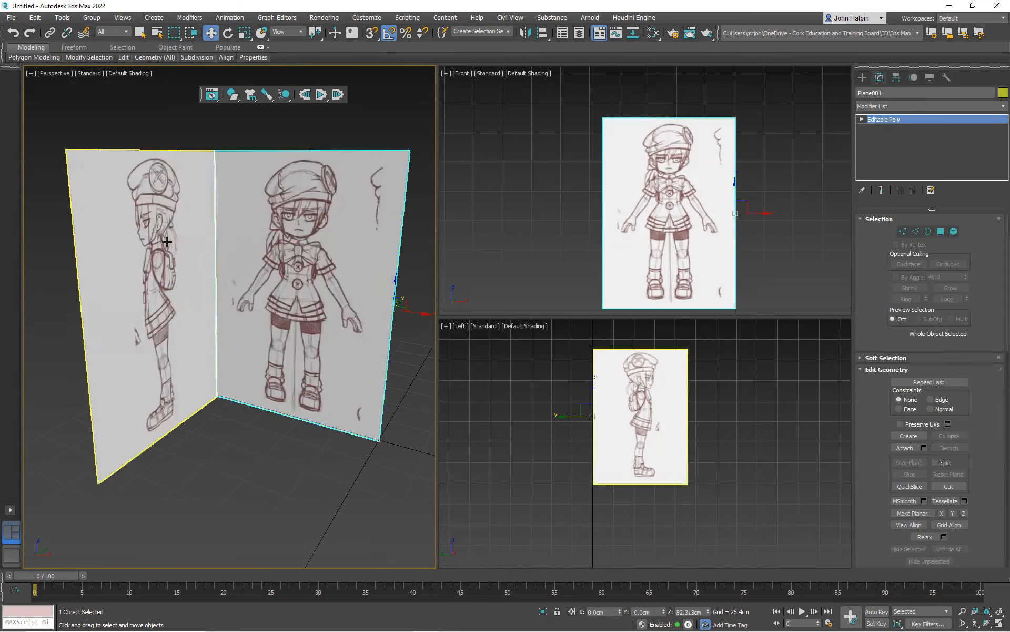
pyautogui.rightClick(158, 243)
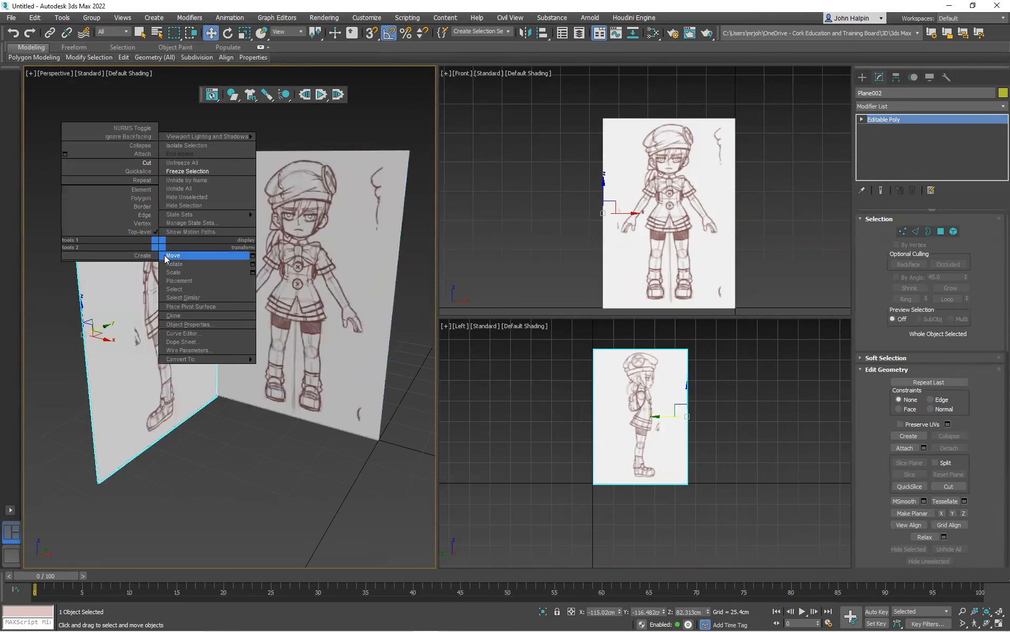
pyautogui.click(197, 323)
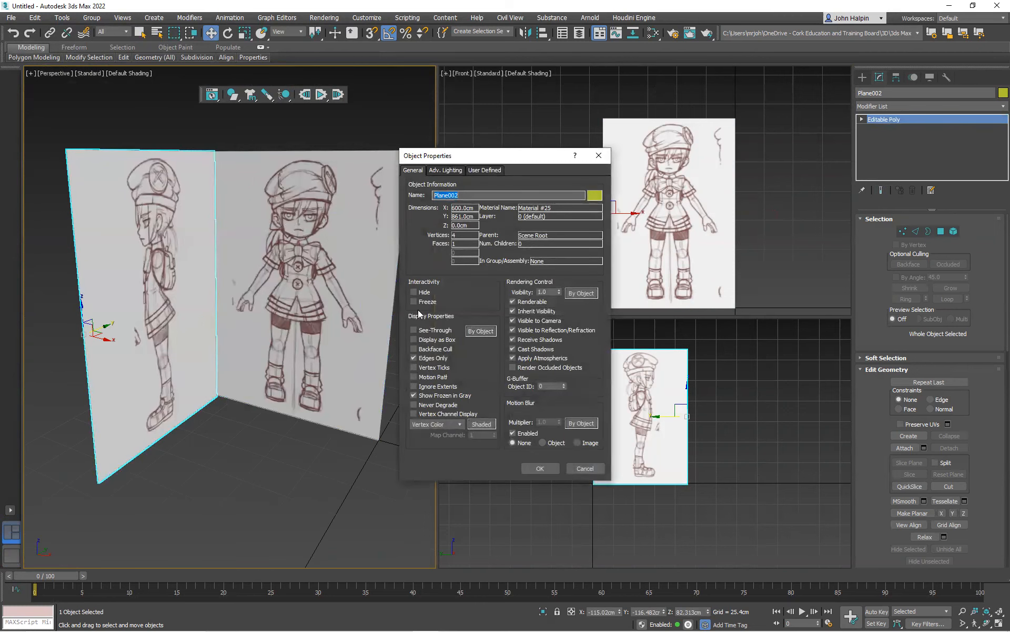
pyautogui.click(414, 348)
pyautogui.click(539, 469)
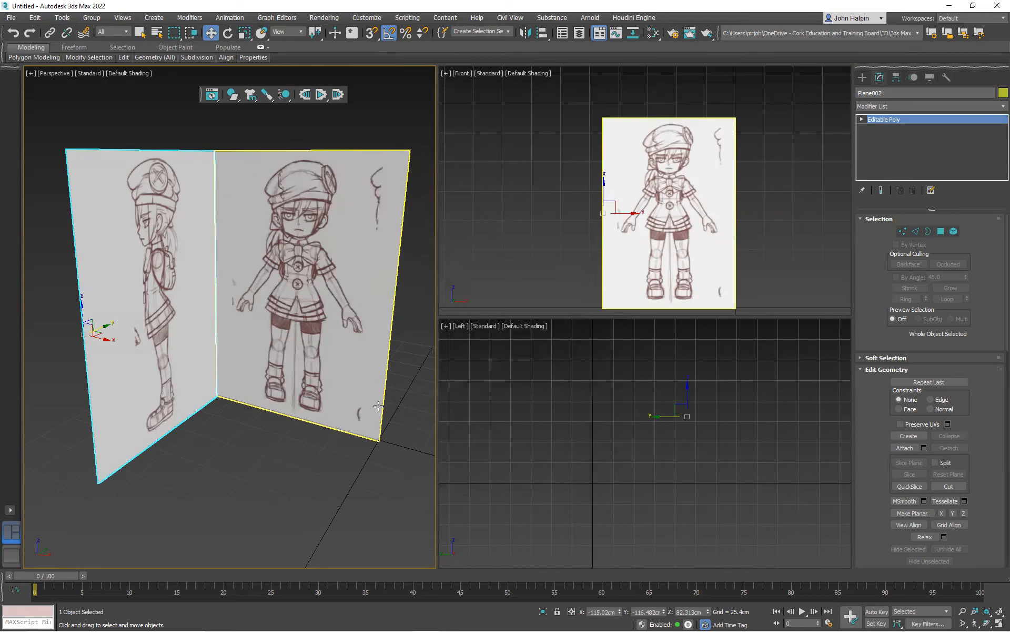
# Flip the side-view plane's polygon so it faces the Left view, and return to whole-object level
pyautogui.moveTo(182, 340)
pyautogui.keyDown('alt'); pyautogui.mouseDown(button='middle')
pyautogui.moveTo(307, 343)
pyautogui.moveTo(217, 332)
pyautogui.mouseUp(button='middle'); pyautogui.keyUp('alt')
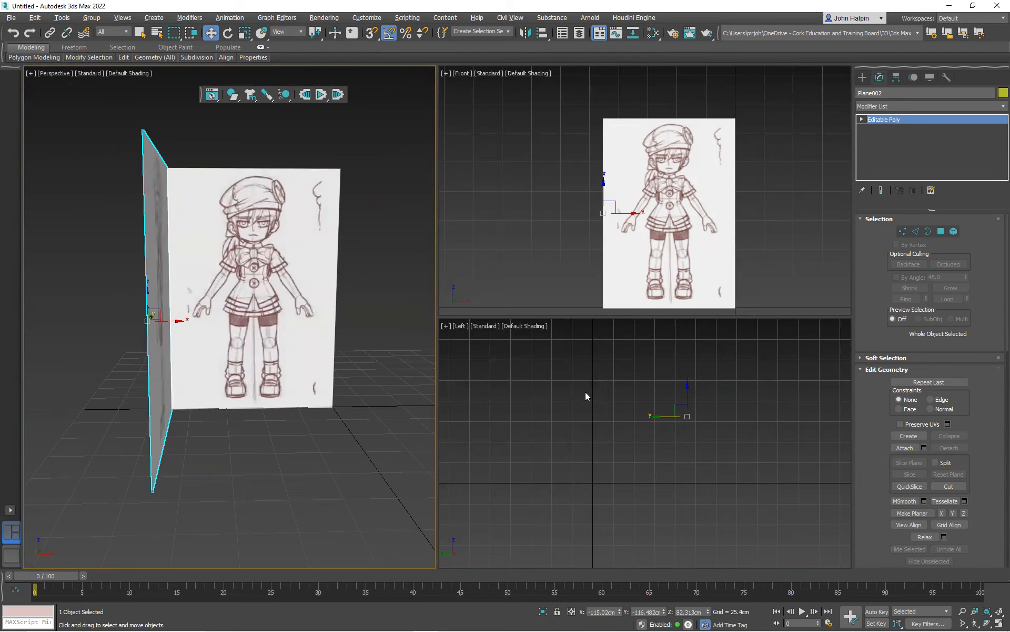
pyautogui.moveTo(607, 405)
pyautogui.mouseDown(button='middle')
pyautogui.moveTo(591, 424)
pyautogui.moveTo(590, 416)
pyautogui.mouseUp(button='middle')
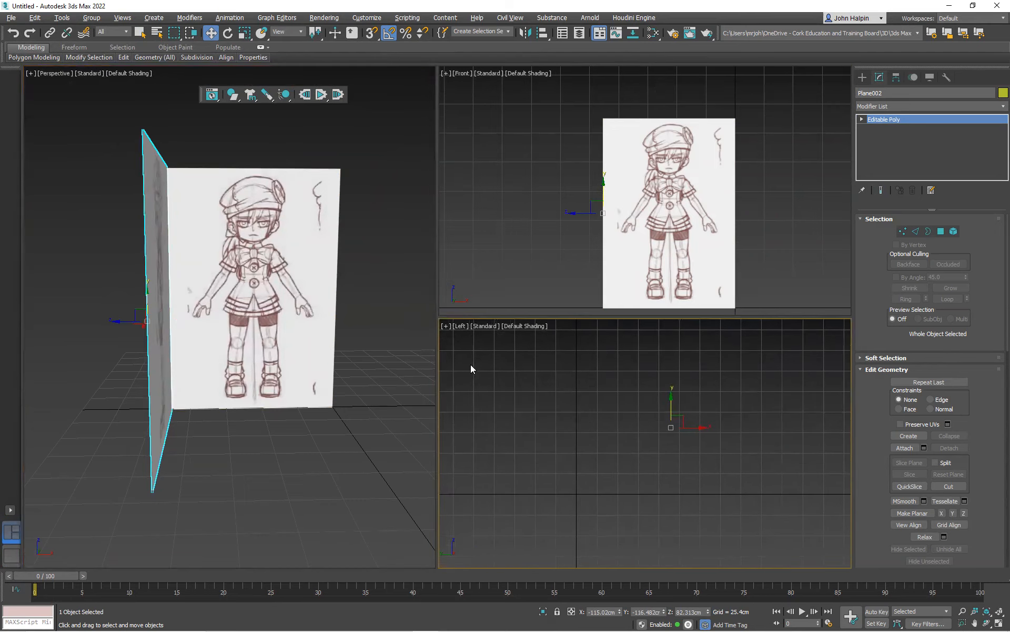
pyautogui.keyDown('alt'); pyautogui.moveTo(207, 260); pyautogui.dragTo(184, 290, button='middle'); pyautogui.keyUp('alt')
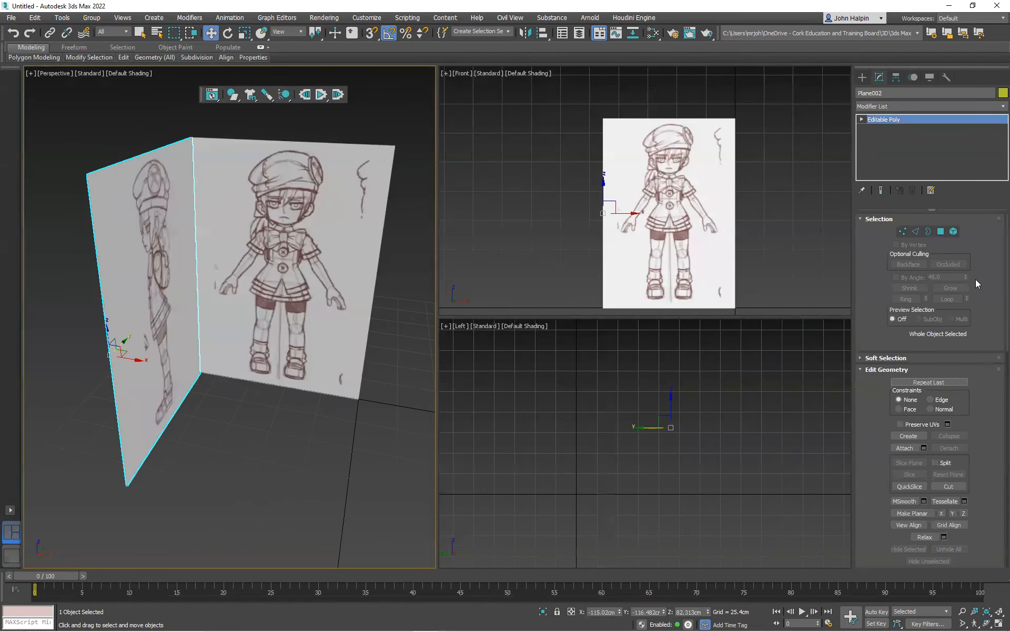
pyautogui.click(941, 231)
pyautogui.click(190, 278)
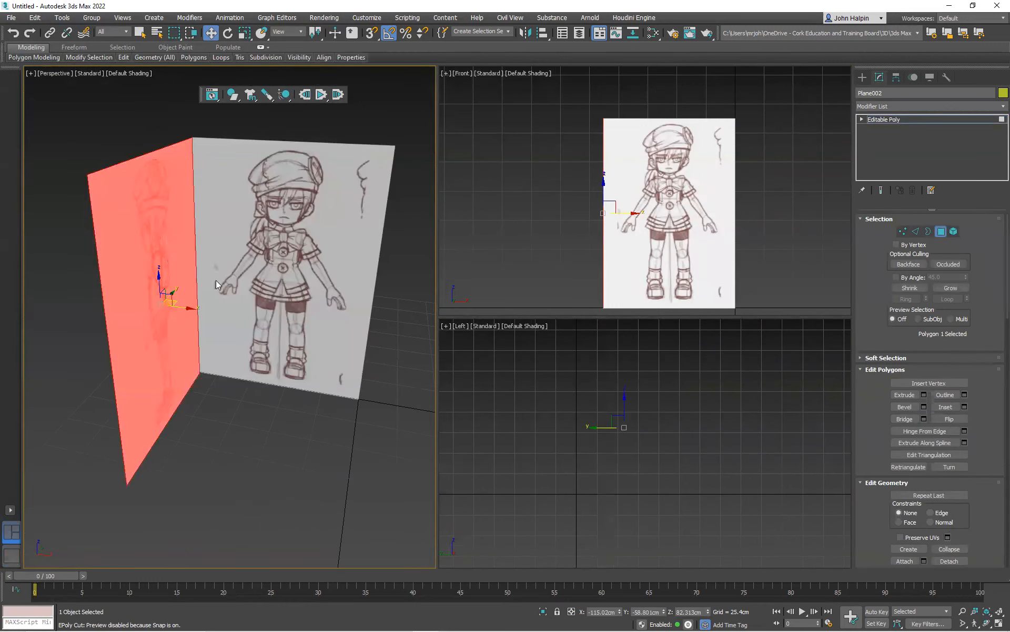
pyautogui.click(951, 419)
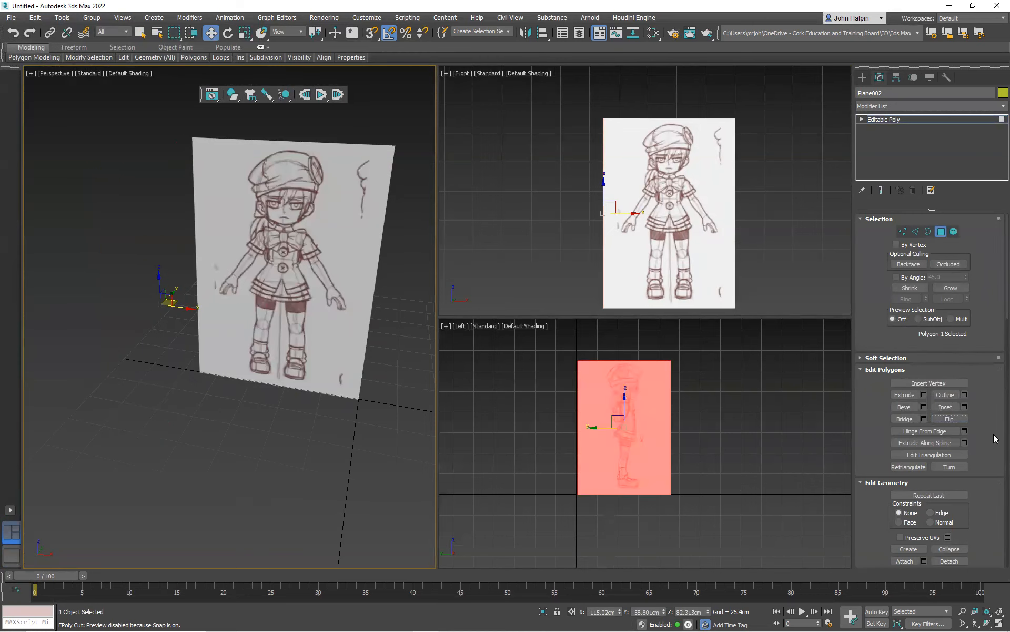
pyautogui.click(947, 419)
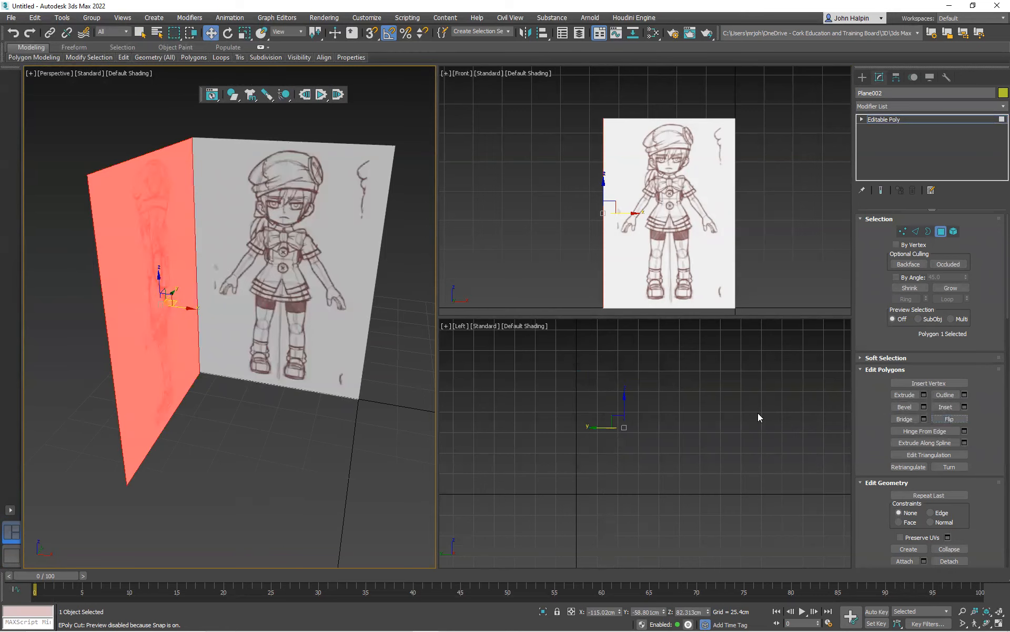
pyautogui.click(940, 418)
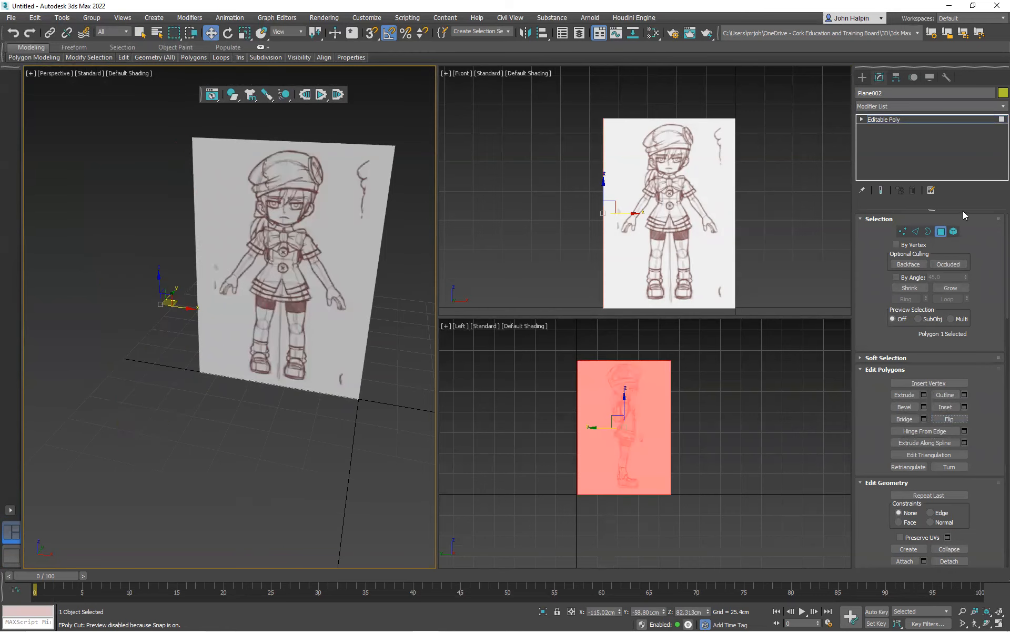
pyautogui.click(953, 232)
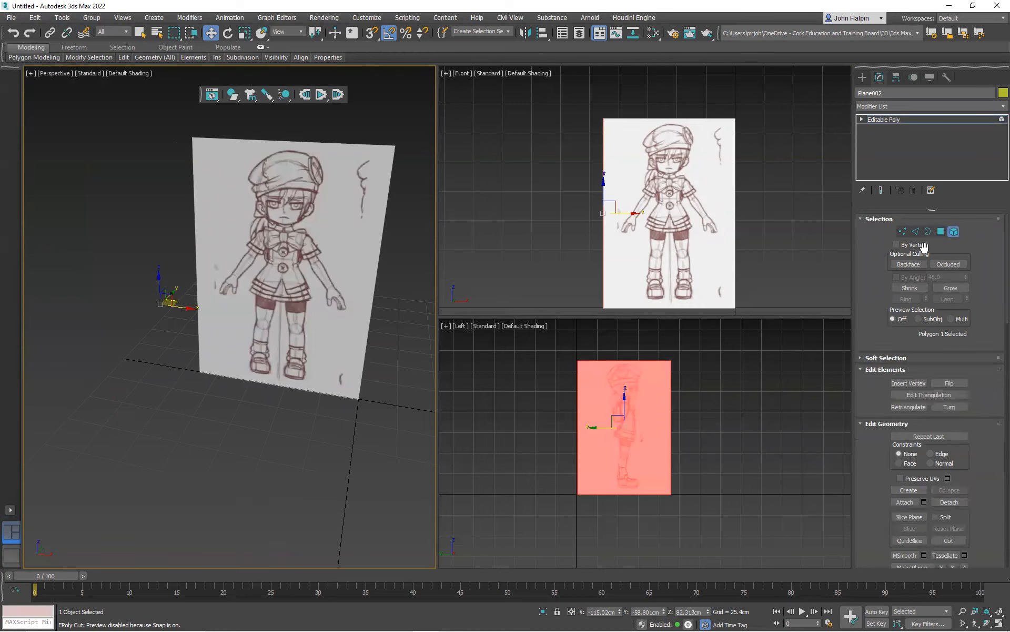
pyautogui.click(153, 446)
pyautogui.keyDown('alt'); pyautogui.moveTo(146, 362); pyautogui.dragTo(196, 371, button='middle'); pyautogui.keyUp('alt')
pyautogui.click(197, 370)
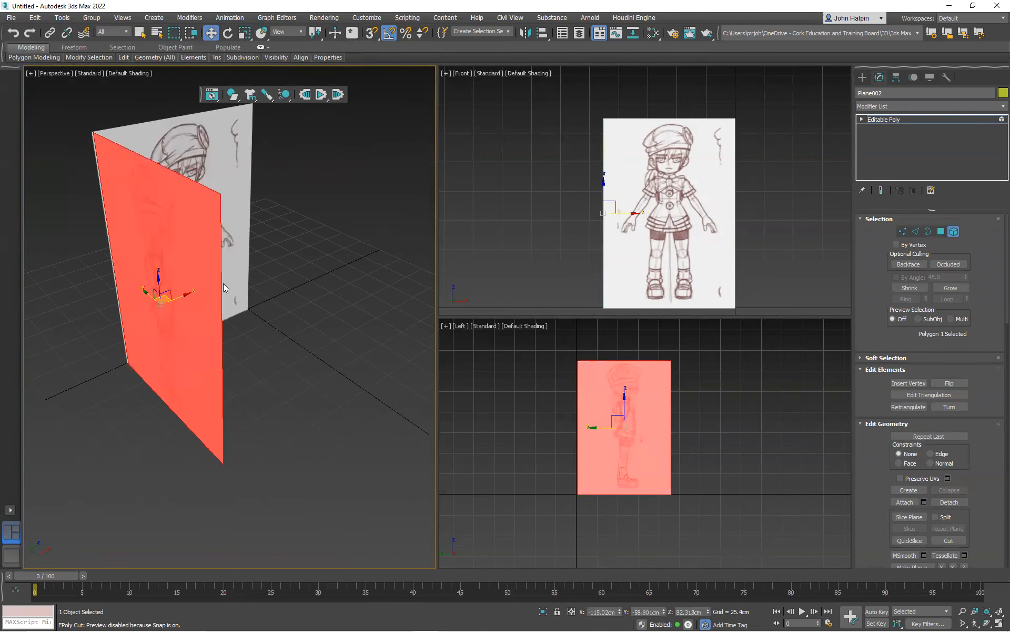
pyautogui.click(954, 232)
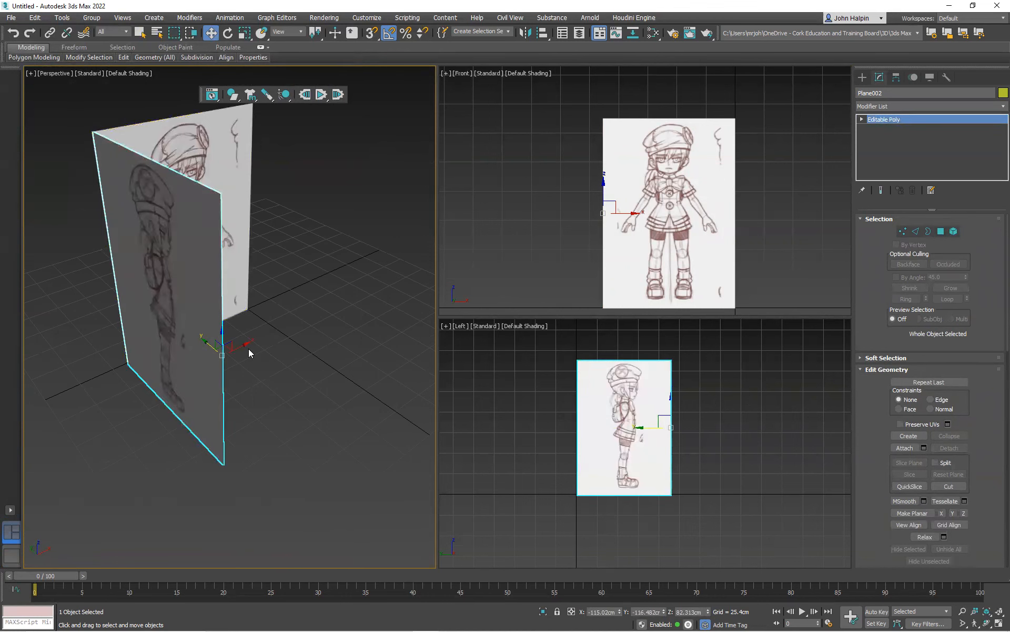
# Enable Backface Cull in the object properties of the front-view plane
pyautogui.moveTo(244, 342); pyautogui.dragTo(395, 274)
pyautogui.keyDown('alt'); pyautogui.moveTo(330, 308); pyautogui.dragTo(210, 307, button='middle'); pyautogui.keyUp('alt')
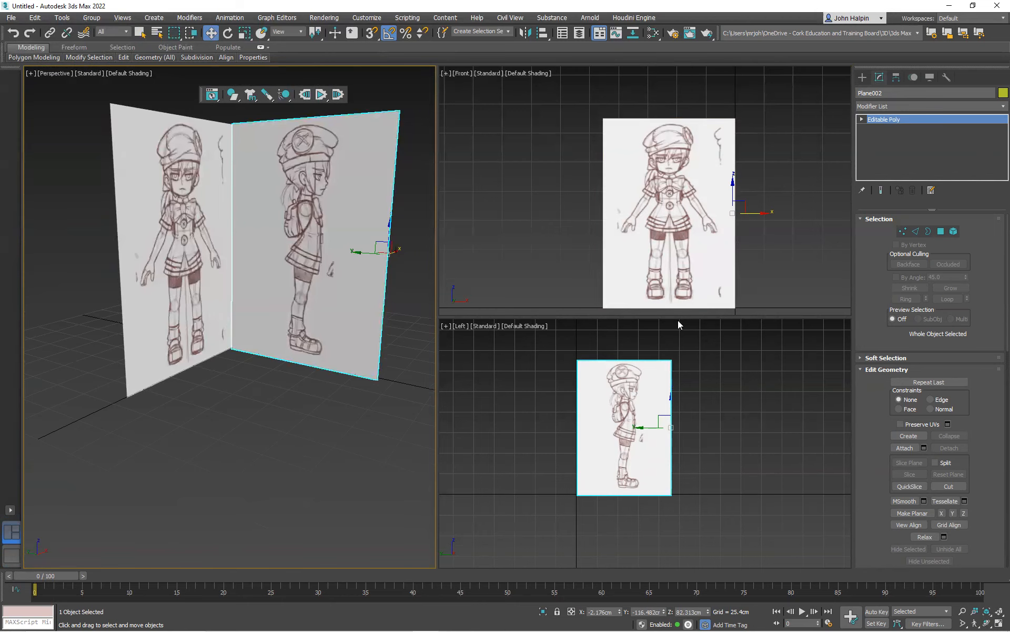
pyautogui.keyDown('alt'); pyautogui.moveTo(110, 264); pyautogui.dragTo(231, 289, button='middle'); pyautogui.keyUp('alt')
pyautogui.click(197, 293)
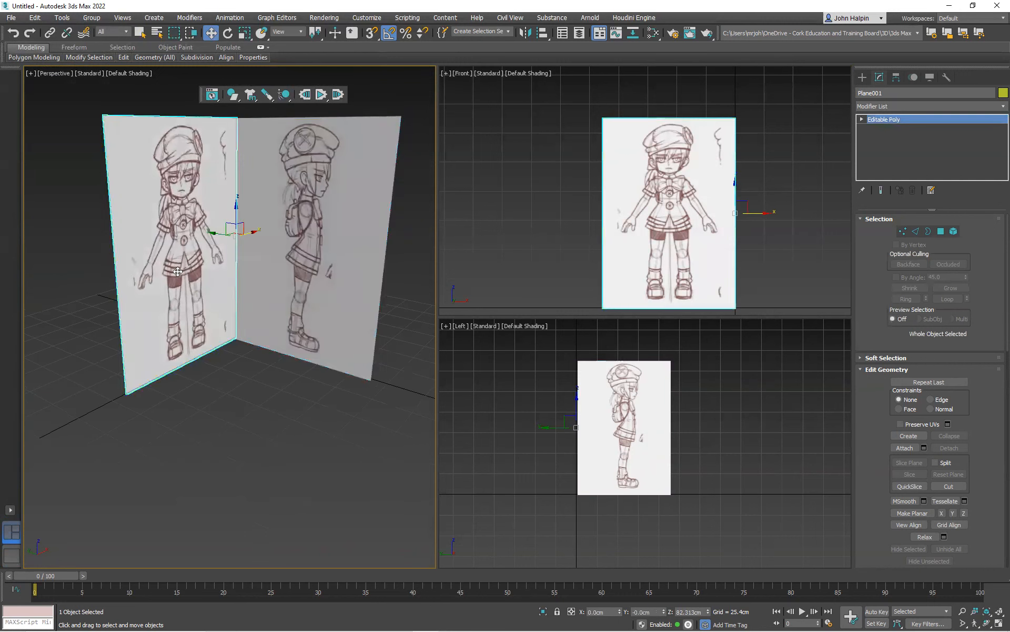
pyautogui.rightClick(176, 268)
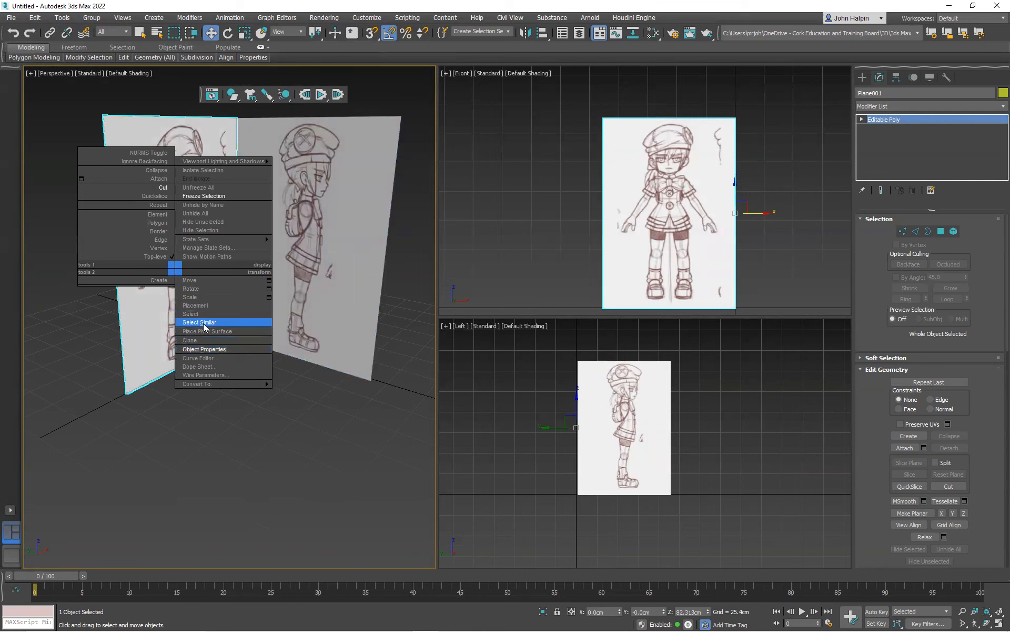
pyautogui.click(213, 348)
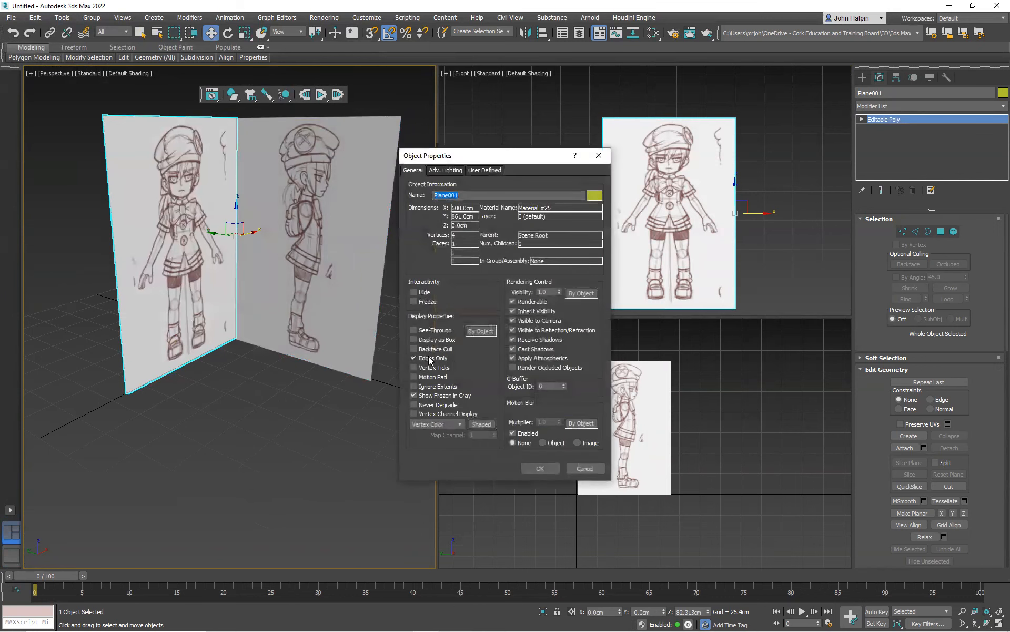
pyautogui.click(414, 349)
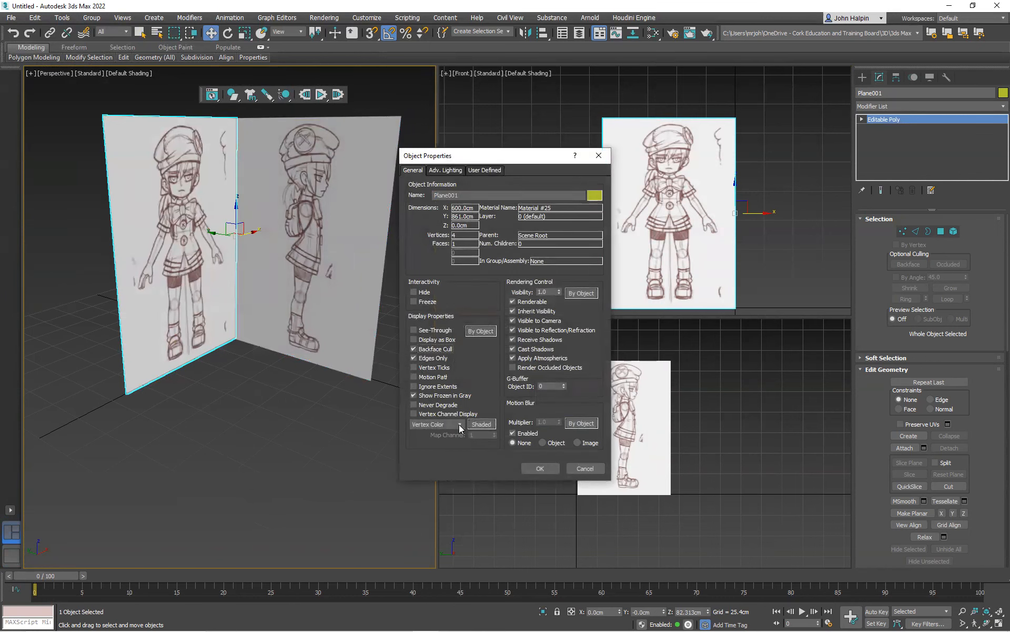
pyautogui.click(539, 470)
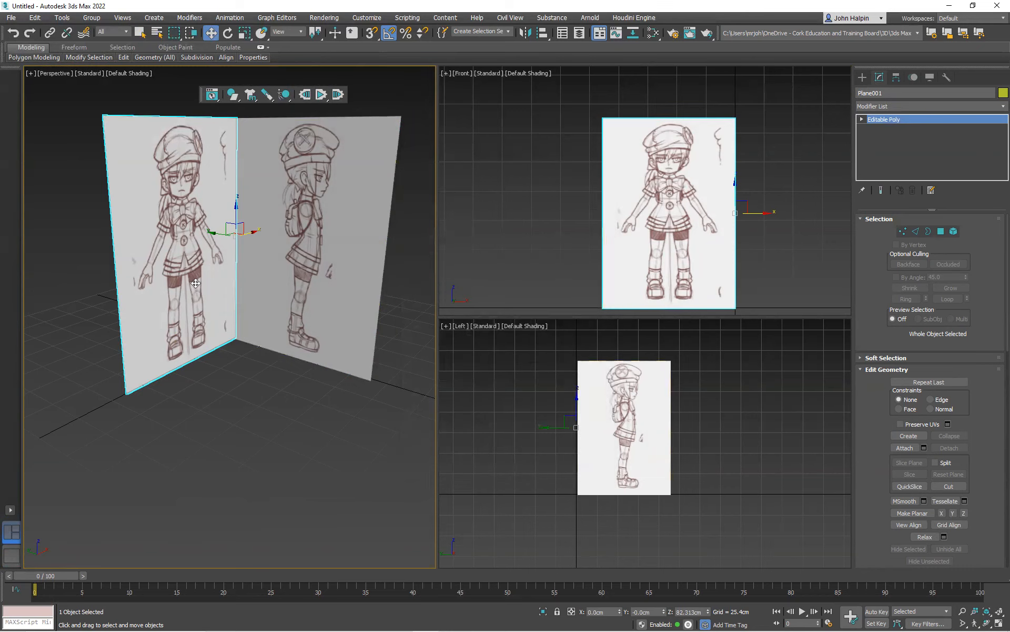
# Attach the side-view plane to the front-view plane so both form a single editable poly object
pyautogui.moveTo(214, 266)
pyautogui.keyDown('alt'); pyautogui.mouseDown(button='middle')
pyautogui.moveTo(268, 293)
pyautogui.moveTo(215, 274)
pyautogui.mouseUp(button='middle'); pyautogui.keyUp('alt')
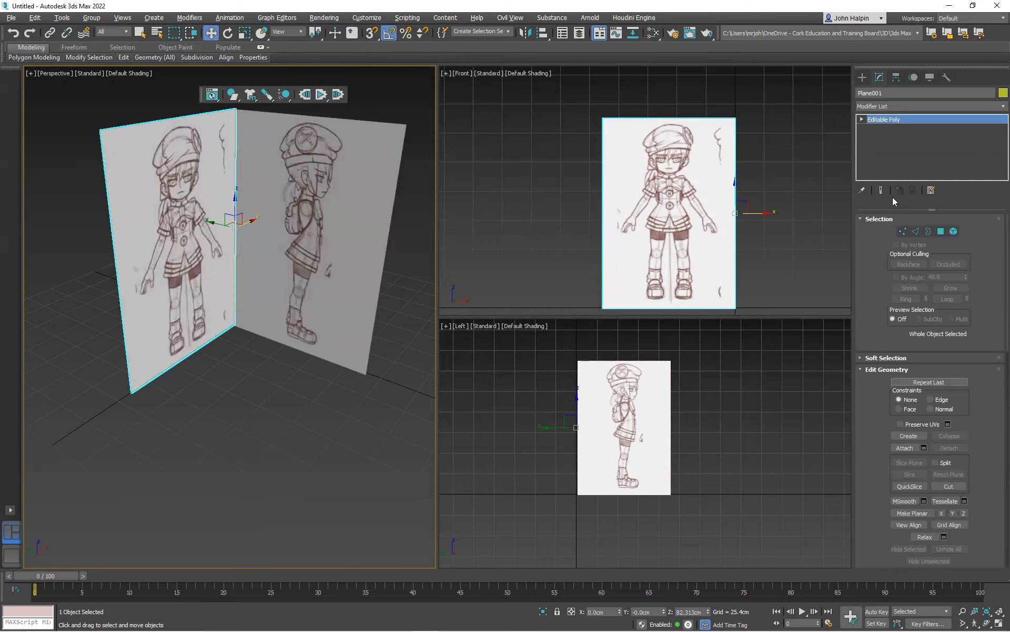
pyautogui.click(915, 448)
pyautogui.click(306, 232)
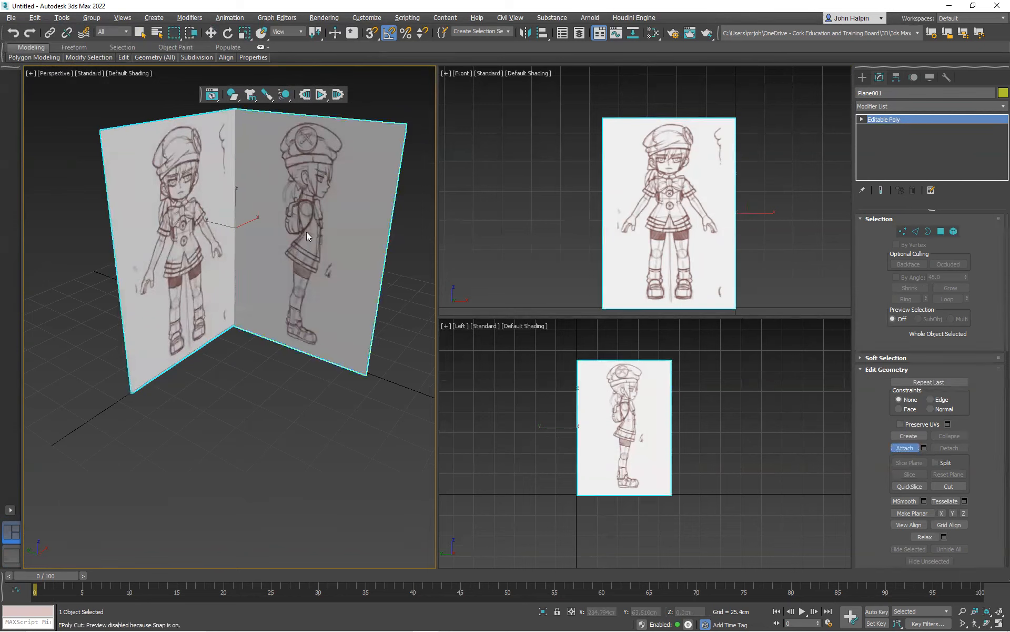
pyautogui.moveTo(273, 281)
pyautogui.keyDown('alt'); pyautogui.mouseDown(button='middle')
pyautogui.moveTo(309, 290)
pyautogui.moveTo(463, 274)
pyautogui.moveTo(320, 280)
pyautogui.moveTo(245, 255)
pyautogui.mouseUp(button='middle'); pyautogui.keyUp('alt')
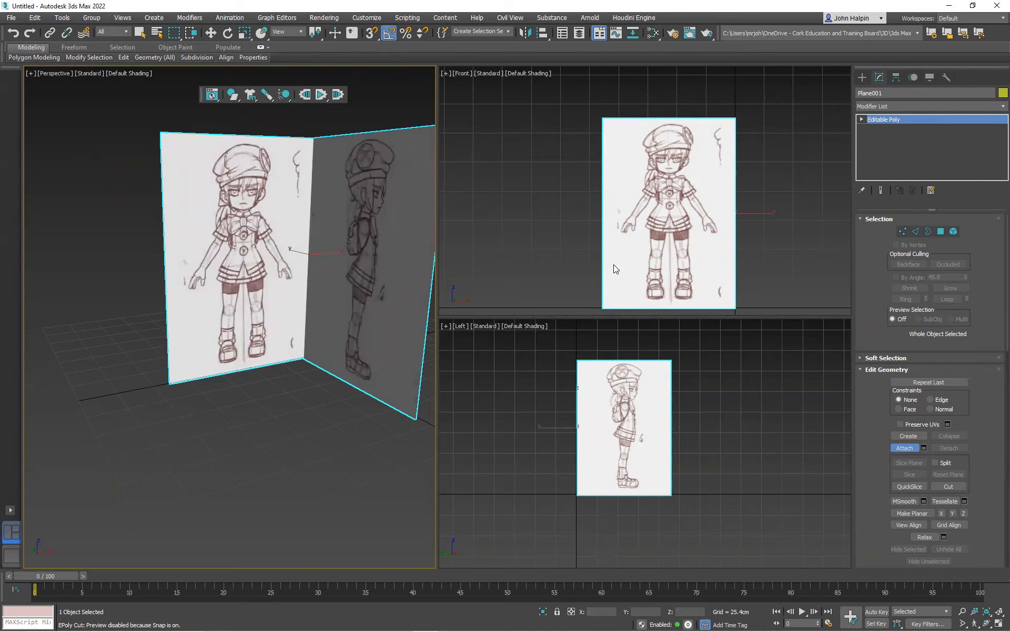
pyautogui.click(905, 447)
# Move the combined planes along X to about 56.9 cm in the Front view, roughly centring the front sketch on the vertical axis
pyautogui.press('w')
pyautogui.scroll(-5, 121, 331)
pyautogui.moveTo(676, 220); pyautogui.dragTo(657, 177, button='middle')
pyautogui.moveTo(739, 169); pyautogui.dragTo(805, 167)
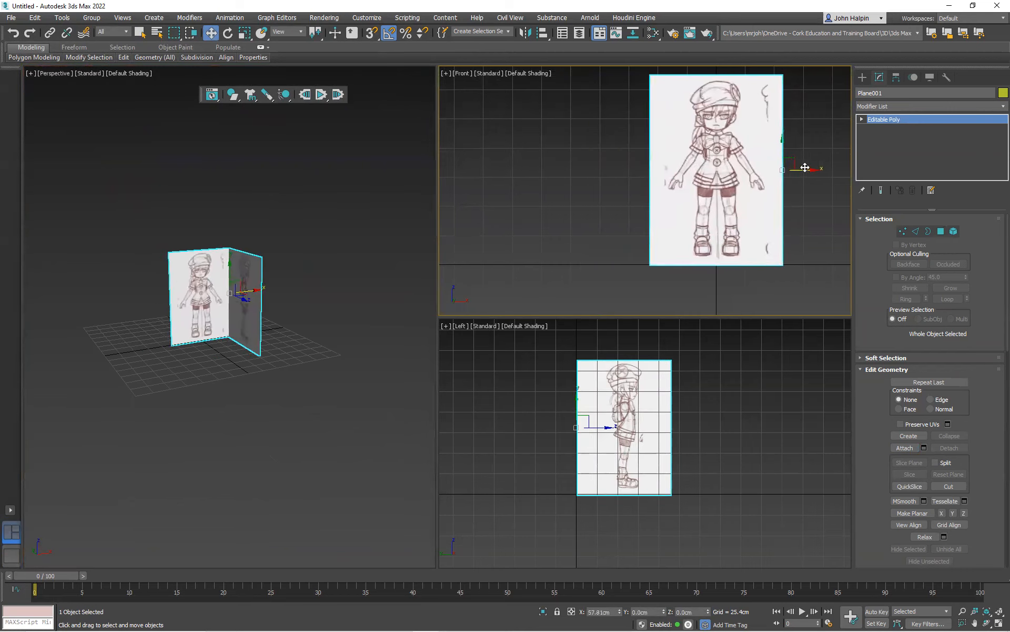
pyautogui.moveTo(760, 175); pyautogui.dragTo(739, 220, button='middle')
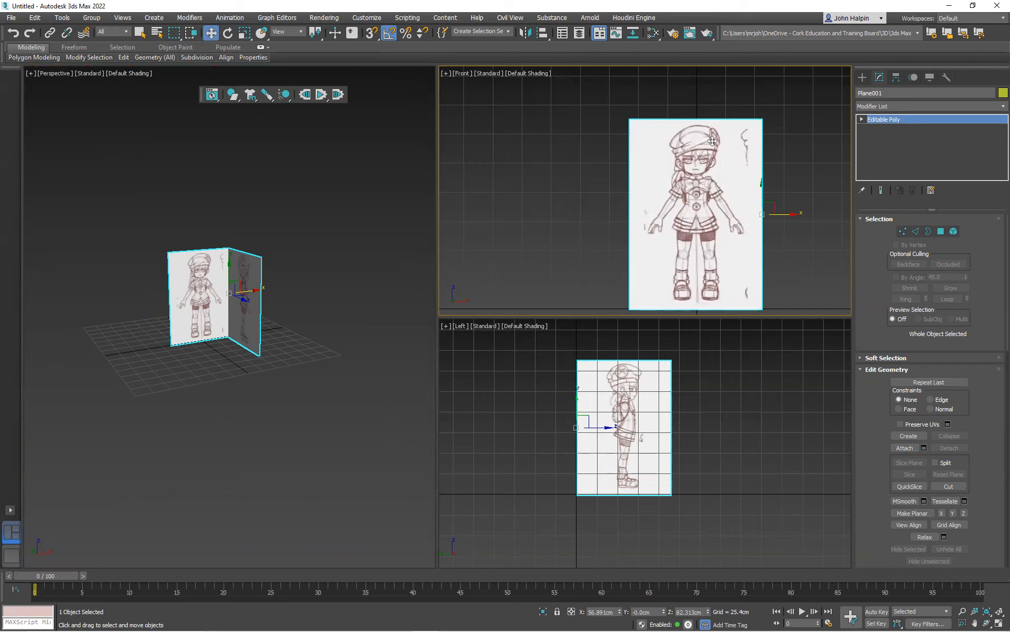
pyautogui.scroll(4, 694, 122)
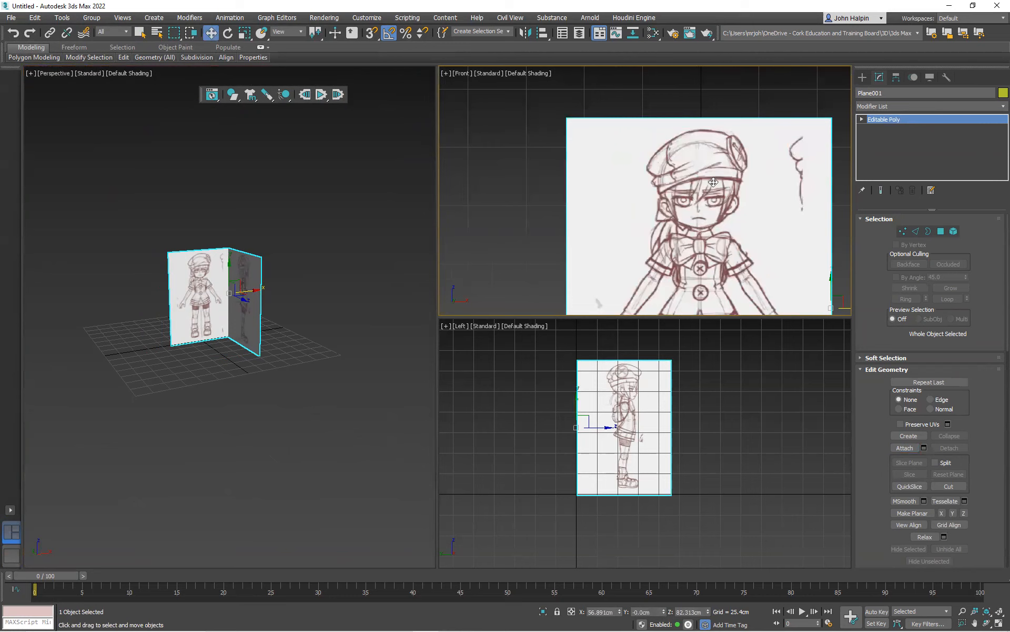
pyautogui.scroll(-7, 686, 256)
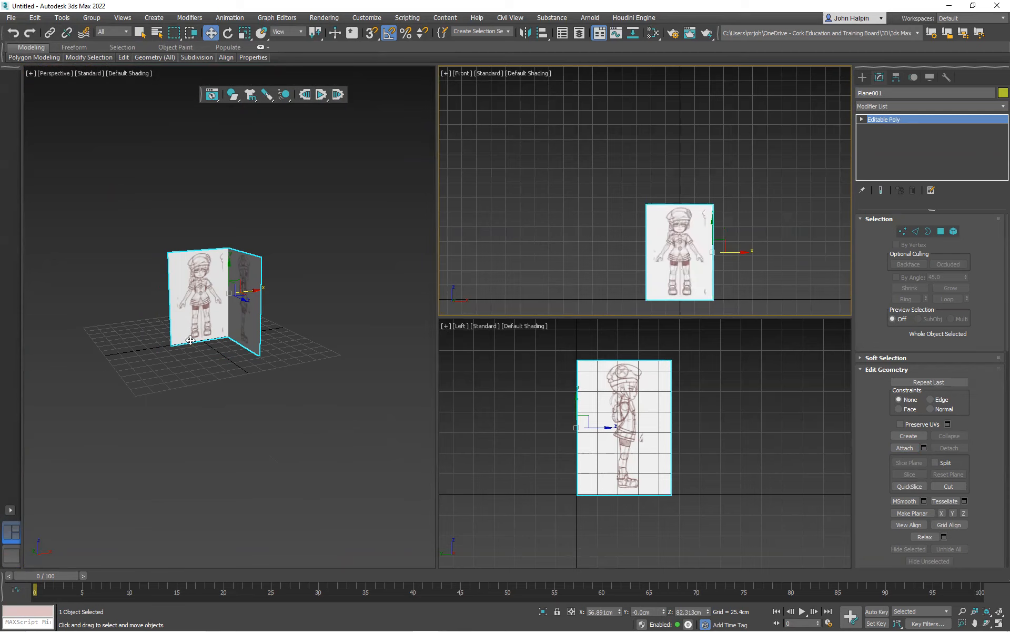
# Centre the pivot of the combined planes to the object using Affect Pivot Only, and set the object's X position to 0 cm
pyautogui.click(896, 78)
pyautogui.click(930, 151)
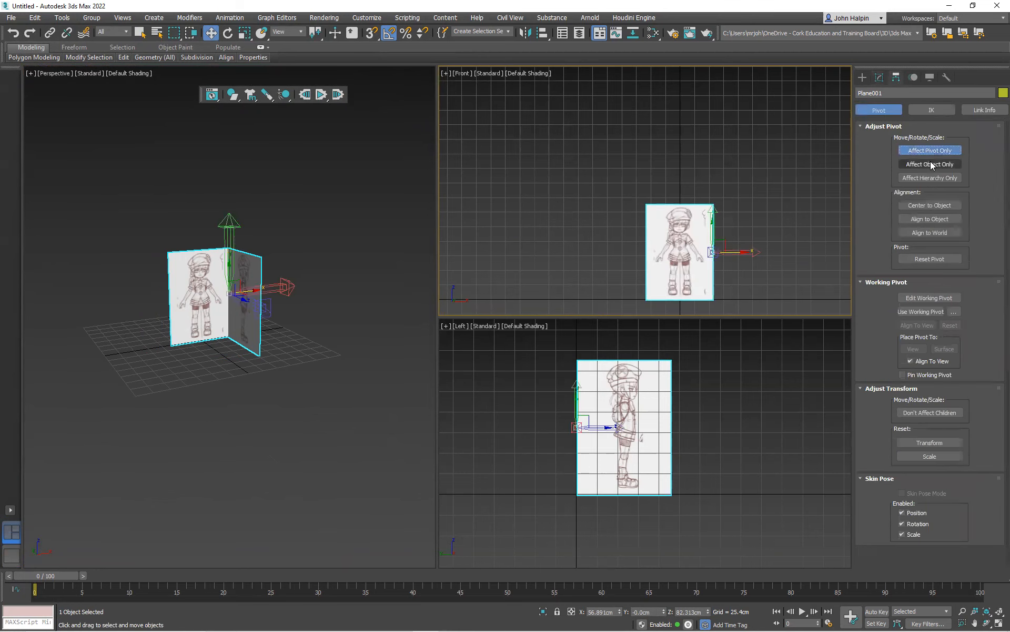
pyautogui.click(944, 205)
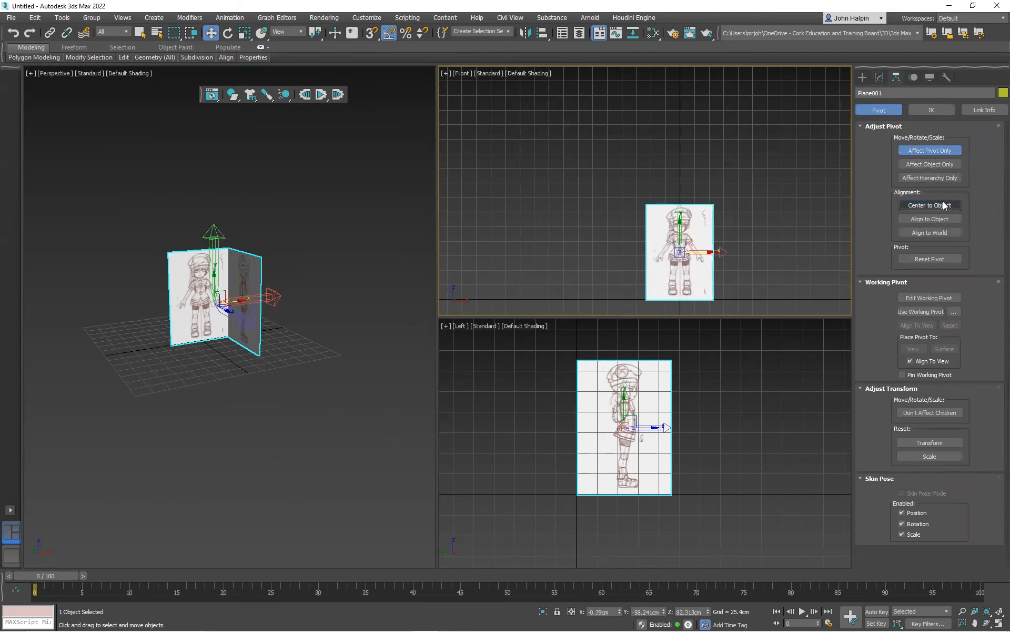
pyautogui.click(918, 150)
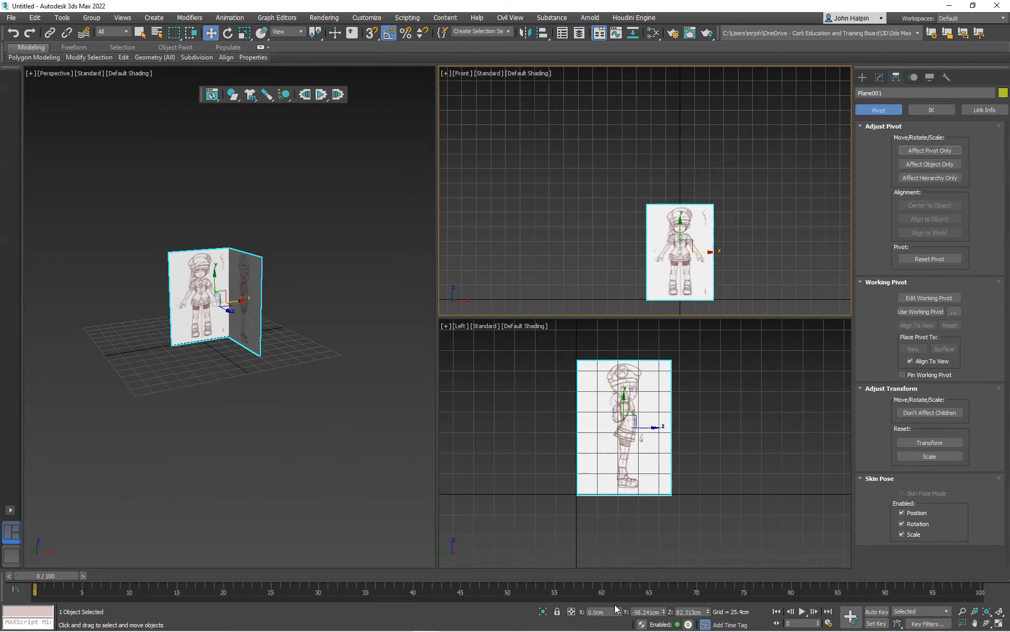
pyautogui.scroll(6, 673, 262)
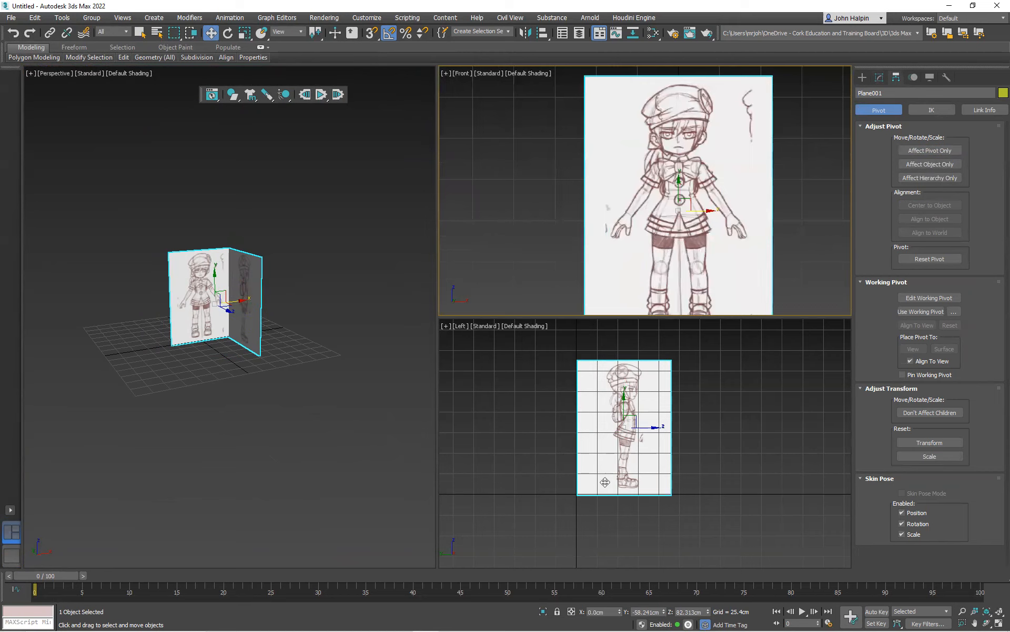
# Move the combined planes along Y to about 0.2 cm so the side-view sketch is centred on the vertical axis in the Left view
pyautogui.click(624, 482)
pyautogui.moveTo(645, 426); pyautogui.dragTo(598, 432)
pyautogui.scroll(5, 562, 441)
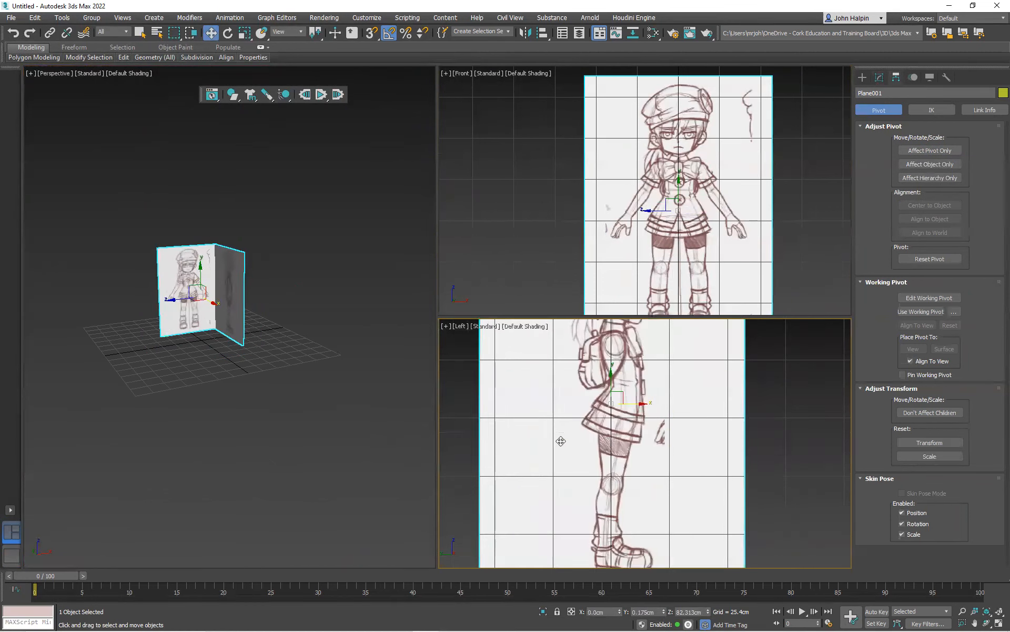
pyautogui.scroll(-4, 583, 434)
pyautogui.moveTo(582, 424); pyautogui.dragTo(641, 440, button='middle')
pyautogui.keyDown('alt'); pyautogui.moveTo(154, 277); pyautogui.dragTo(210, 286, button='middle'); pyautogui.keyUp('alt')
pyautogui.scroll(5, 177, 284)
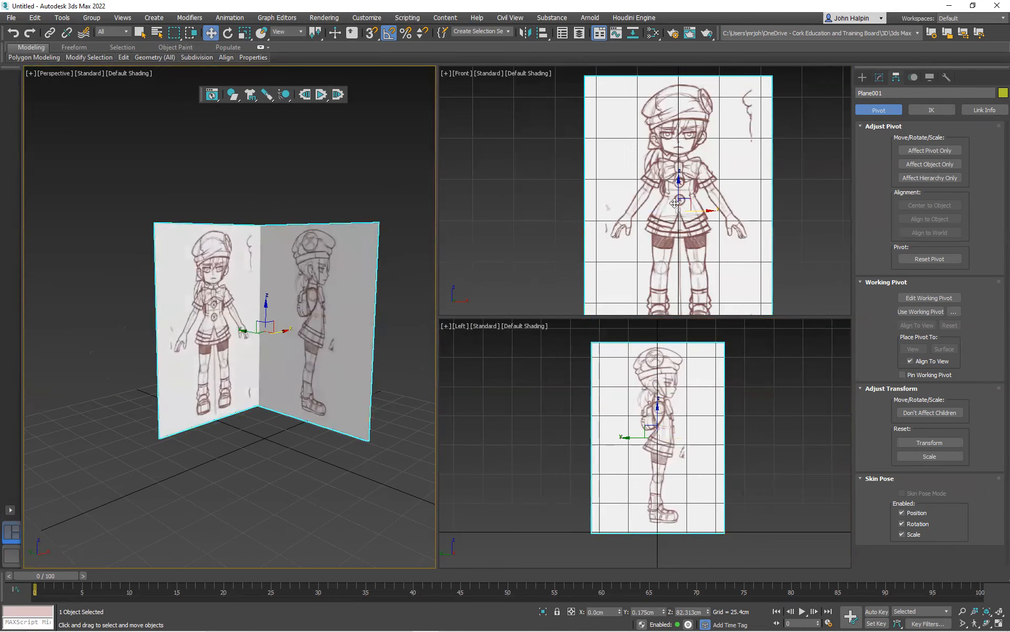
pyautogui.moveTo(275, 298); pyautogui.dragTo(254, 261, button='middle')
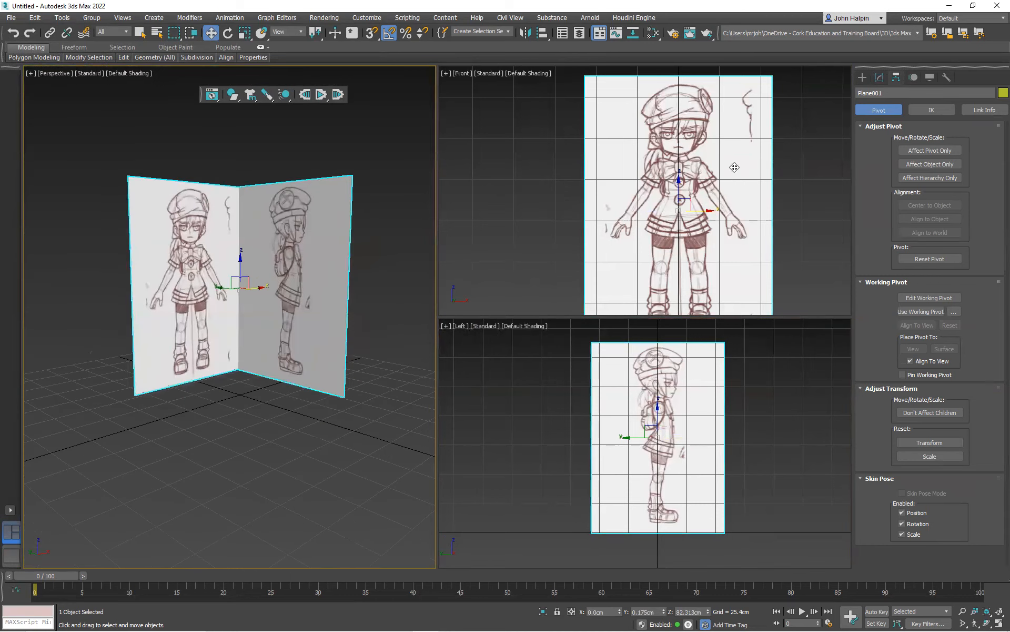
# Freeze the combined reference planes with Freeze Selection
pyautogui.click(274, 422)
pyautogui.click(264, 316)
pyautogui.rightClick(253, 257)
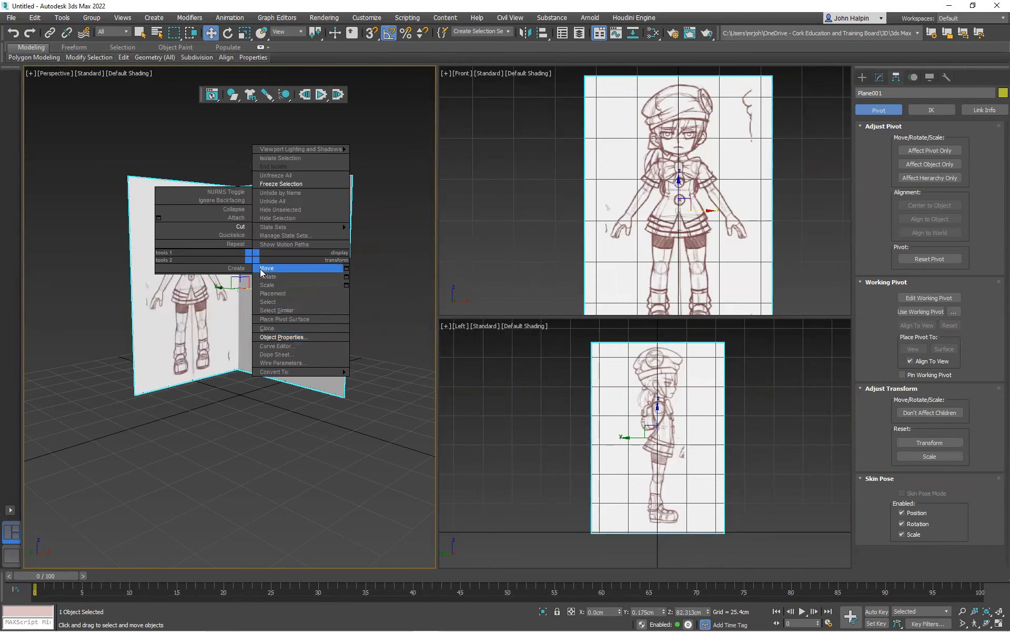
pyautogui.click(269, 184)
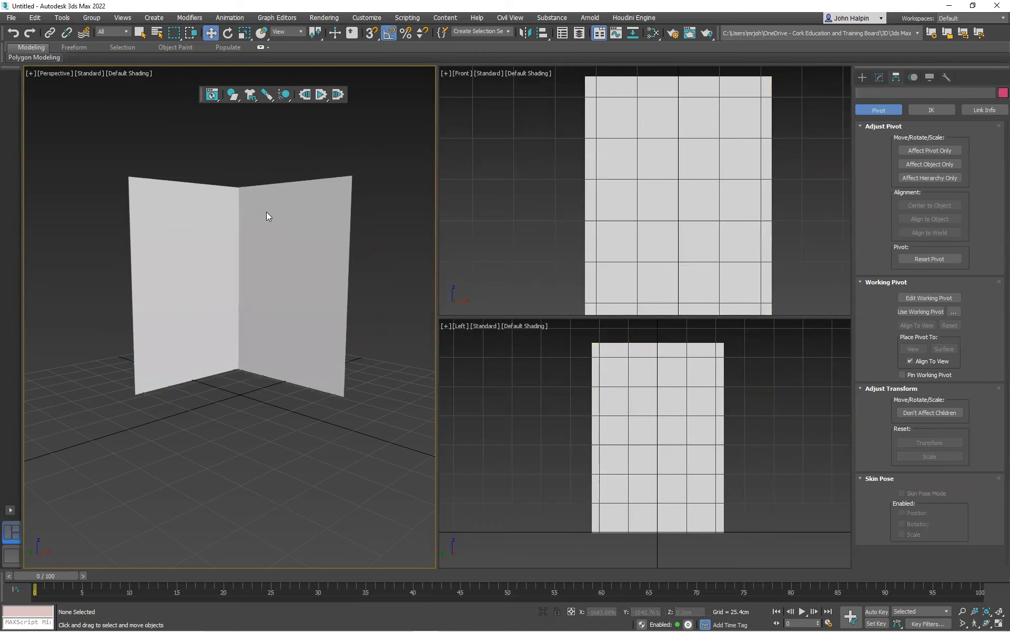
# Unfreeze all objects in the scene
pyautogui.rightClick(273, 247)
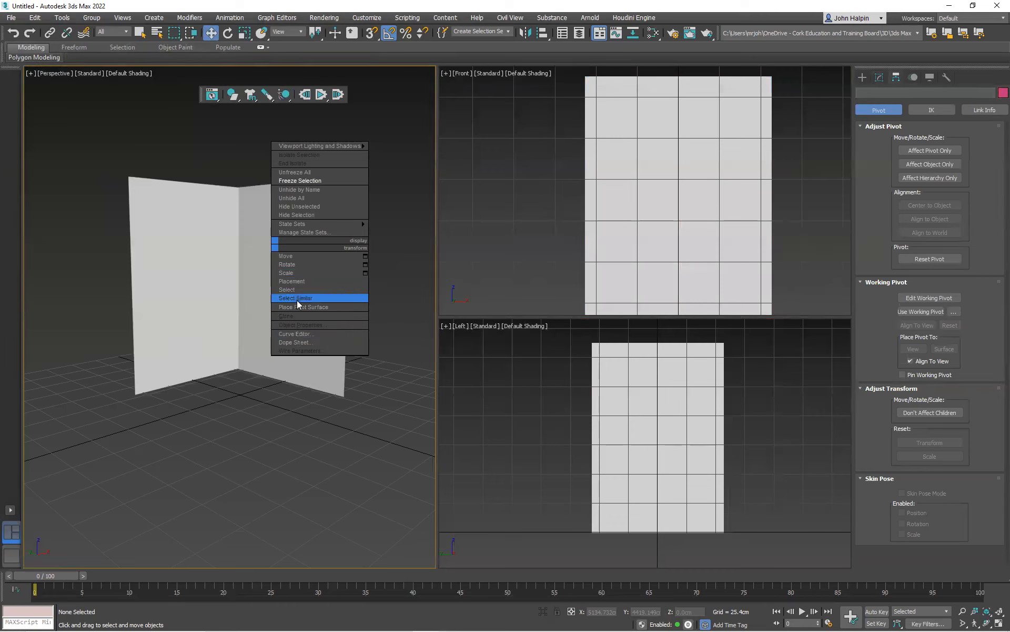
pyautogui.click(258, 276)
pyautogui.rightClick(260, 276)
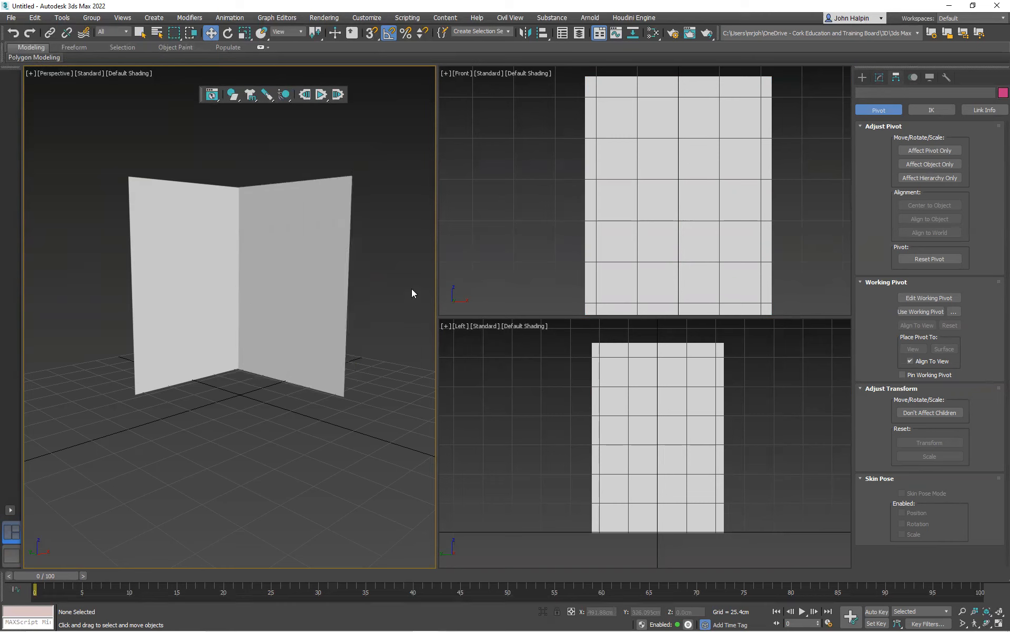
pyautogui.rightClick(309, 231)
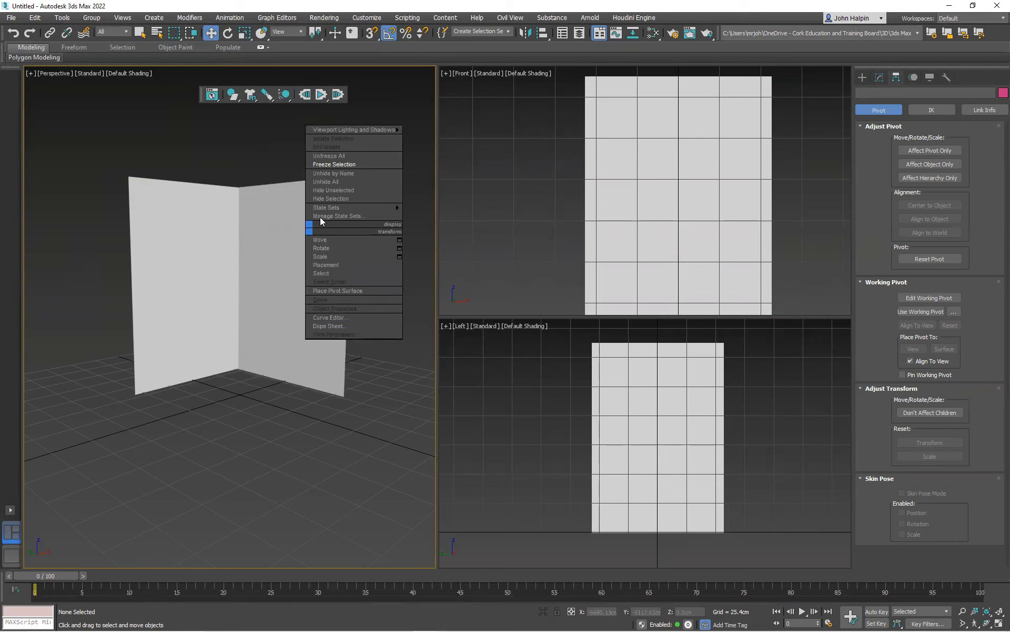
pyautogui.click(321, 160)
pyautogui.rightClick(317, 254)
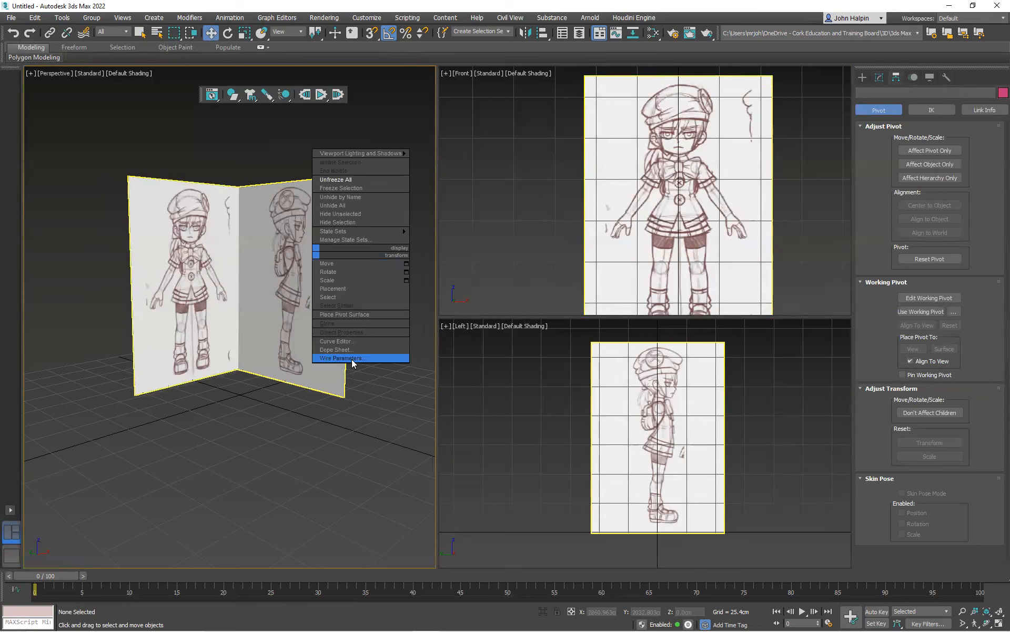
# In the combined planes' object properties, turn off Show Frozen in Gray and turn on Freeze
pyautogui.rightClick(226, 344)
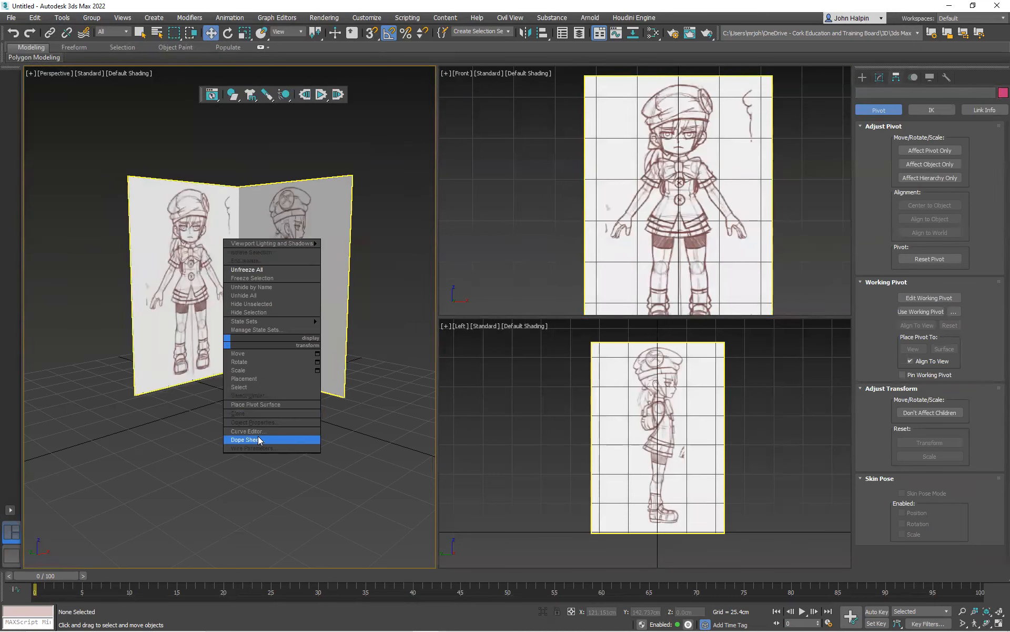
pyautogui.click(187, 368)
pyautogui.click(184, 366)
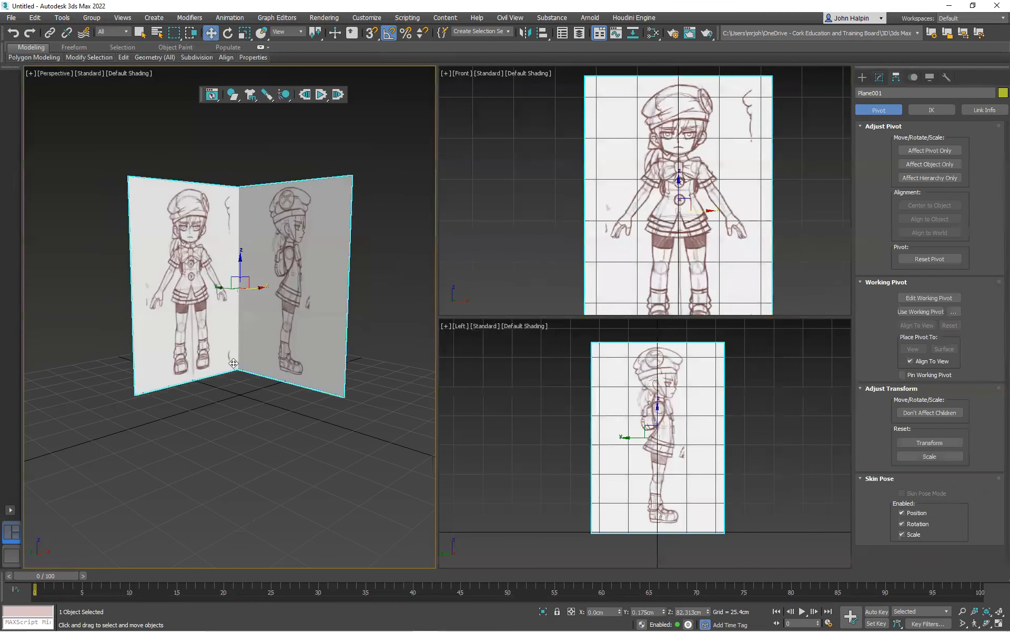
pyautogui.rightClick(281, 347)
pyautogui.click(306, 425)
pyautogui.click(413, 302)
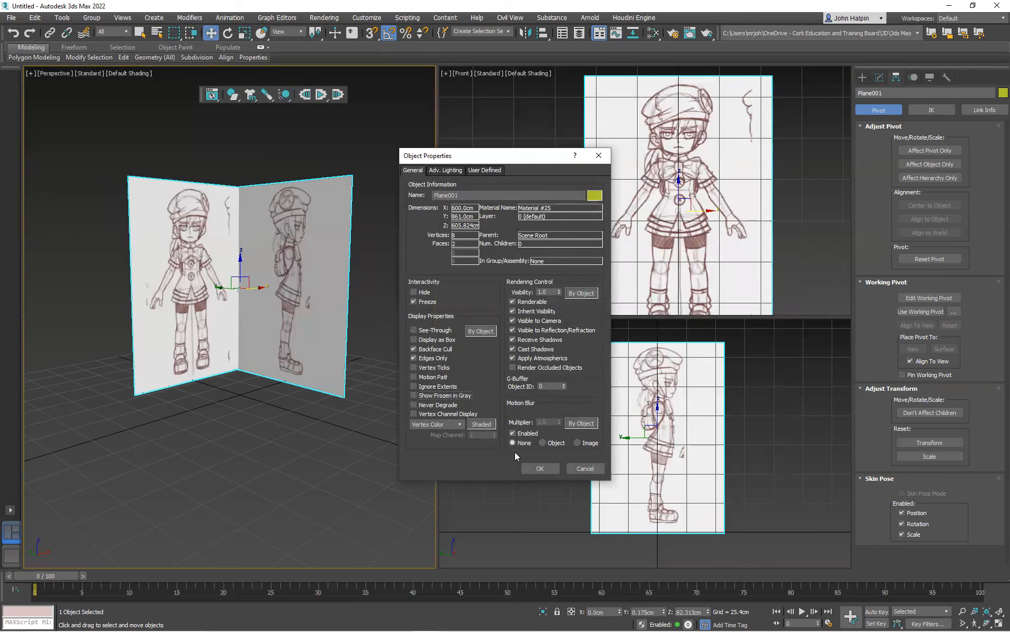
pyautogui.click(538, 468)
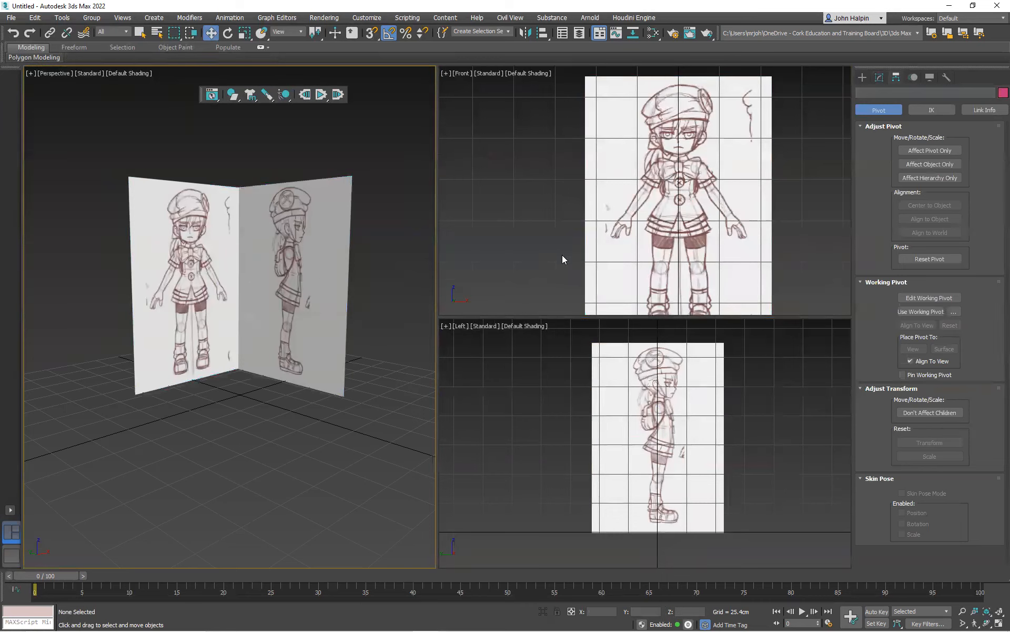
# Create a box about 37 cm long, 21.8 cm wide and 14.6 cm high over the character's torso in the Front view
pyautogui.moveTo(627, 249); pyautogui.dragTo(576, 244, button='middle')
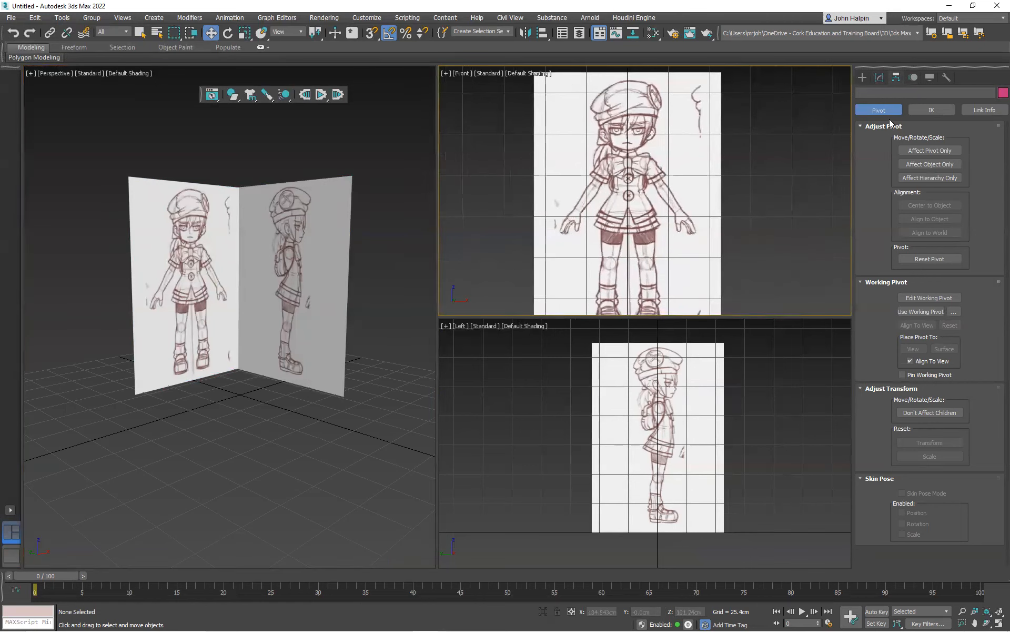
pyautogui.click(866, 79)
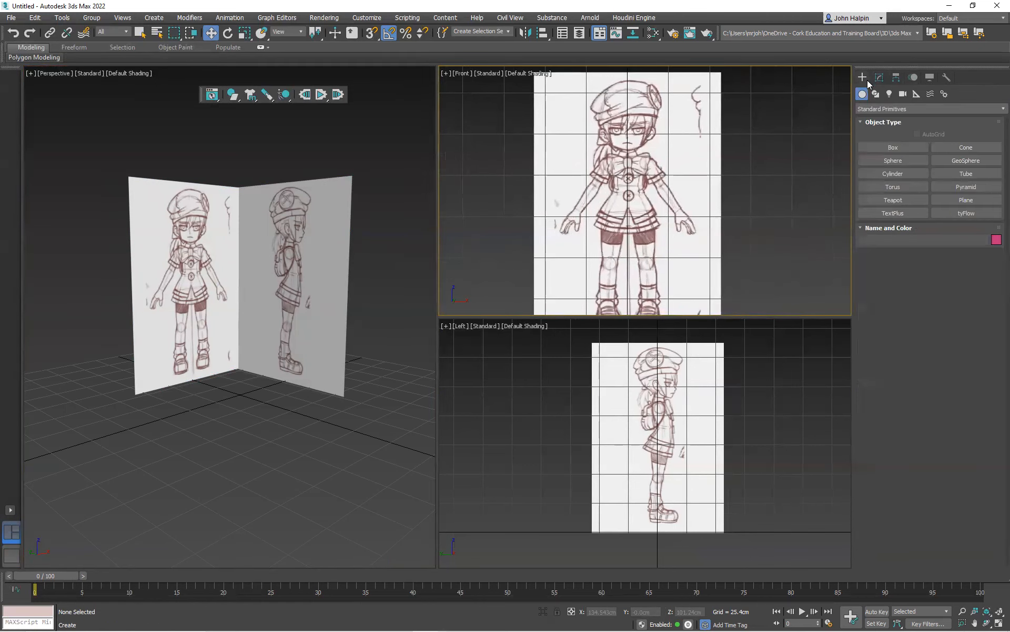
pyautogui.click(897, 147)
pyautogui.moveTo(609, 159)
pyautogui.mouseDown()
pyautogui.moveTo(642, 239)
pyautogui.moveTo(645, 217)
pyautogui.mouseUp()
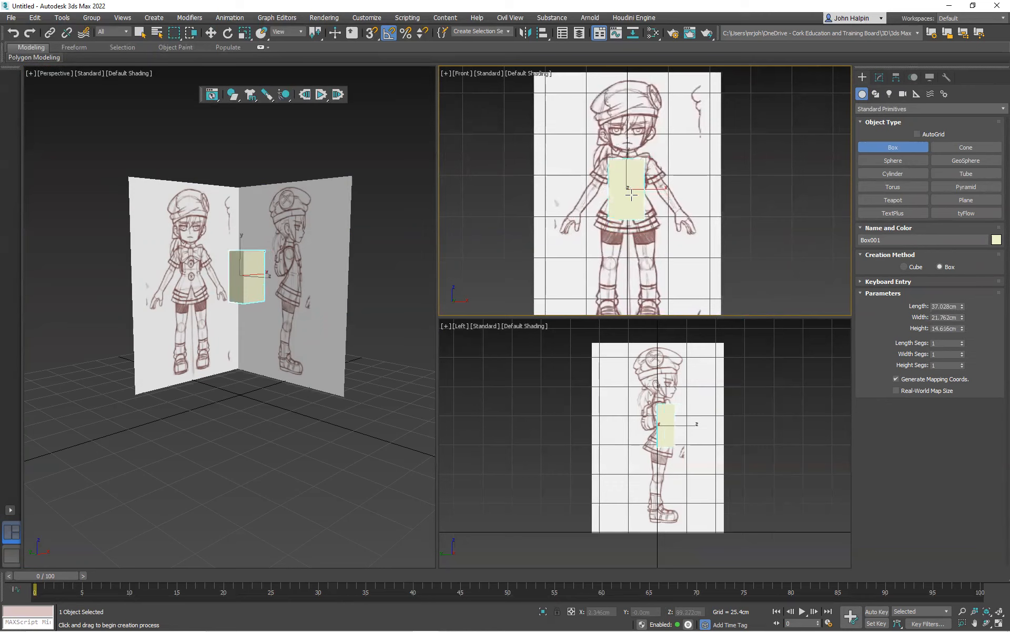
pyautogui.click(632, 193)
# Give the torso box a dark grey object colour and set its length and width segments to 2
pyautogui.click(996, 239)
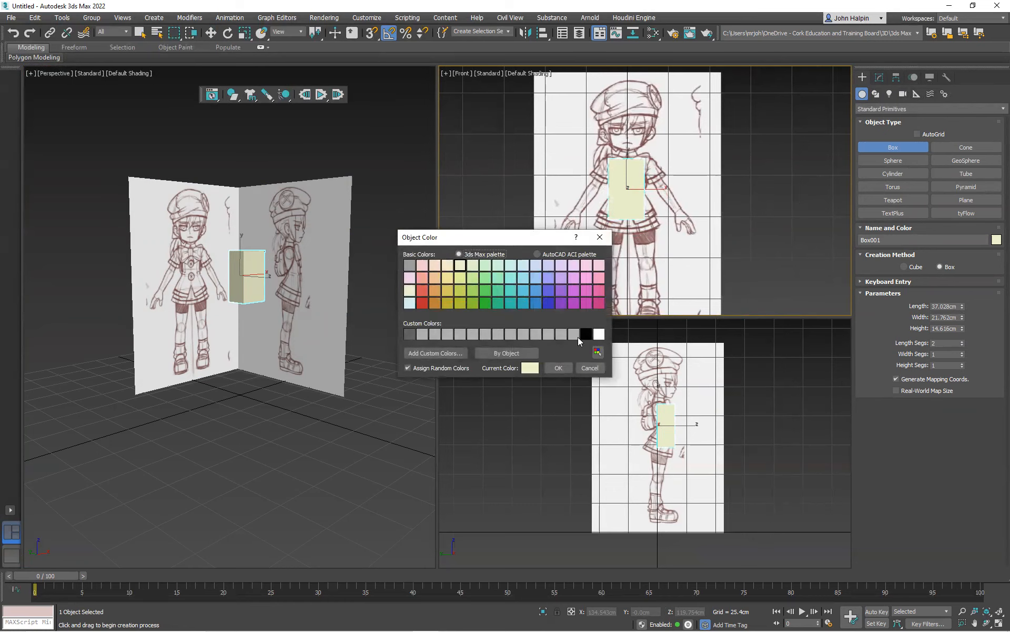
pyautogui.click(409, 333)
pyautogui.click(560, 368)
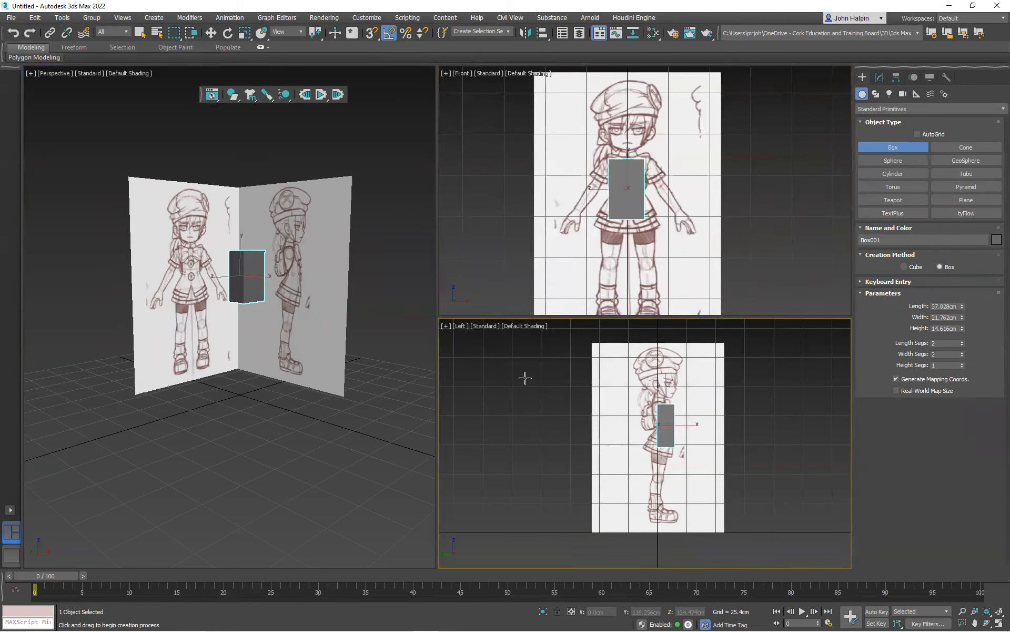
# Turn on Edged Faces shading in the Left, Perspective and Front views
pyautogui.press('F4')
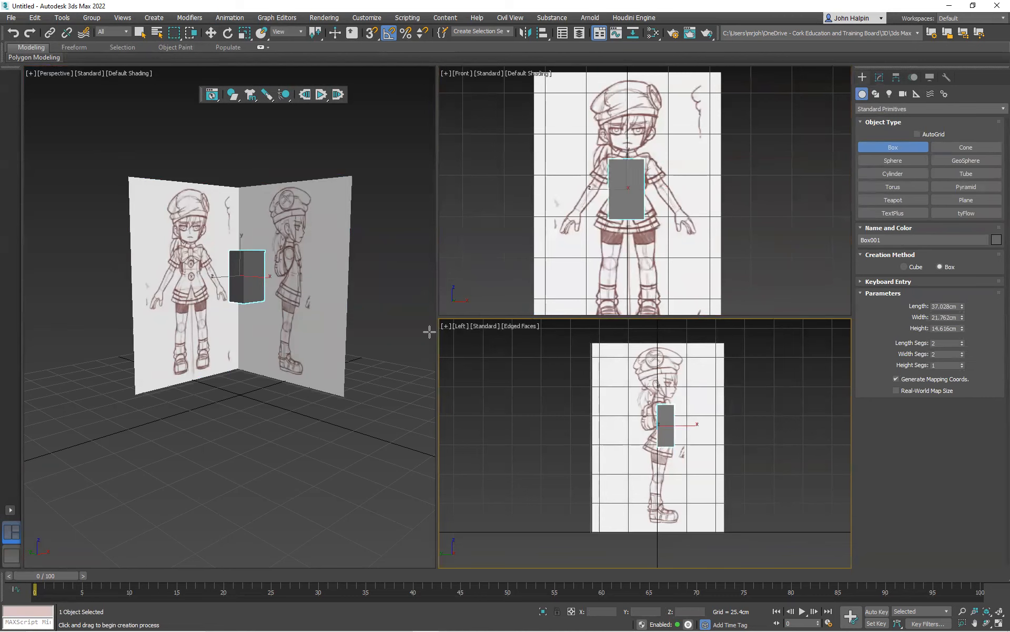
pyautogui.rightClick(187, 247)
pyautogui.press('F4')
pyautogui.scroll(2, 211, 263)
pyautogui.rightClick(629, 195)
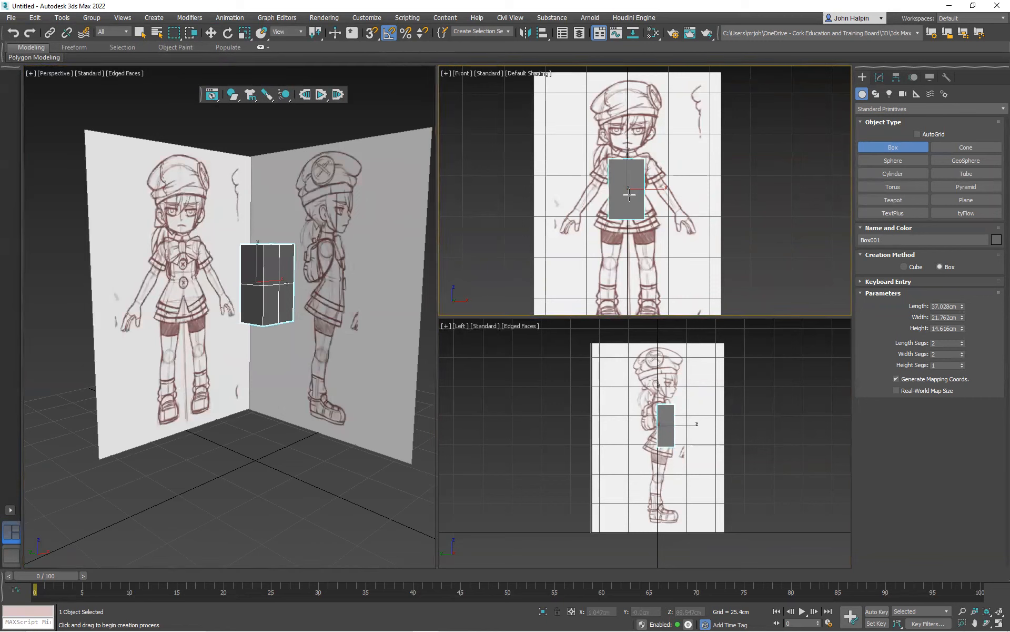
pyautogui.press('F4')
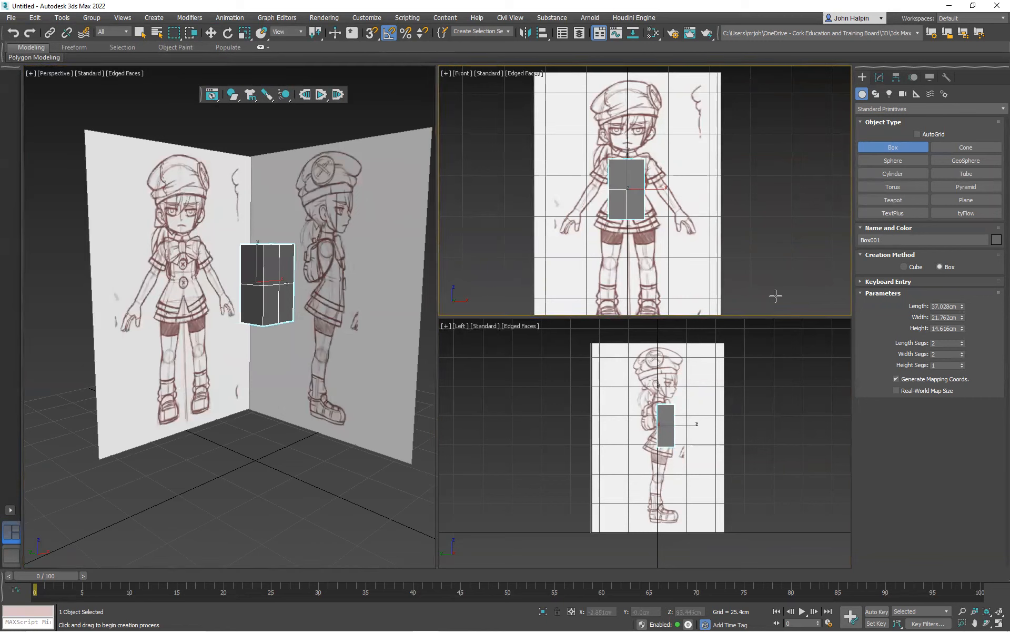
# Set the torso box's length segments to 3, keeping 2 width segments
pyautogui.click(965, 353)
pyautogui.click(963, 352)
pyautogui.click(963, 356)
pyautogui.click(963, 355)
pyautogui.click(963, 356)
pyautogui.click(963, 341)
pyautogui.click(963, 352)
pyautogui.scroll(4, 639, 408)
pyautogui.moveTo(624, 391); pyautogui.dragTo(621, 410, button='middle')
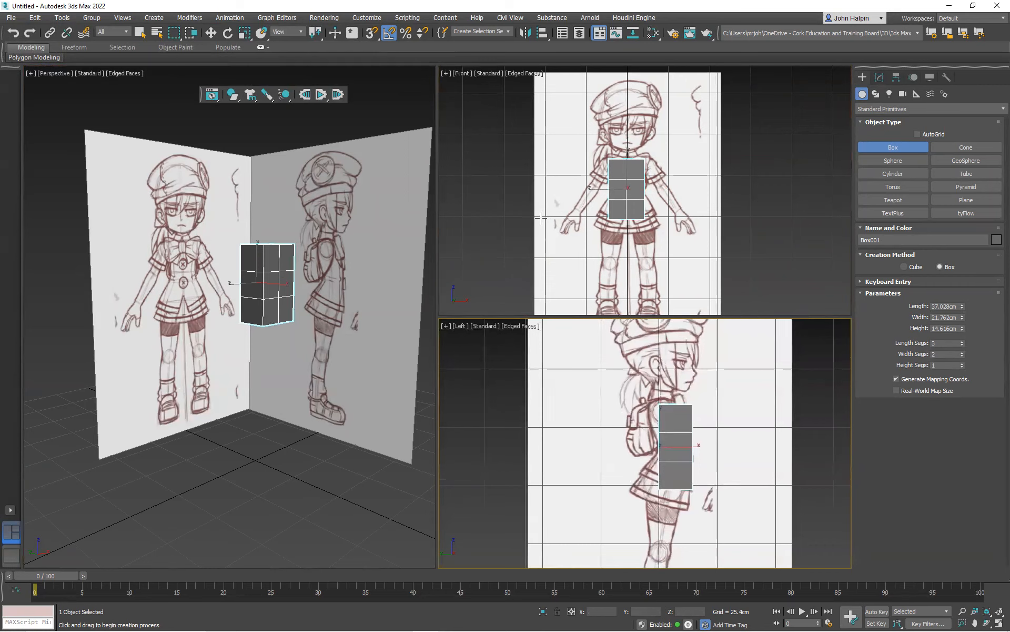
# Centre the torso box on the character by setting its X position to 0
pyautogui.click(209, 37)
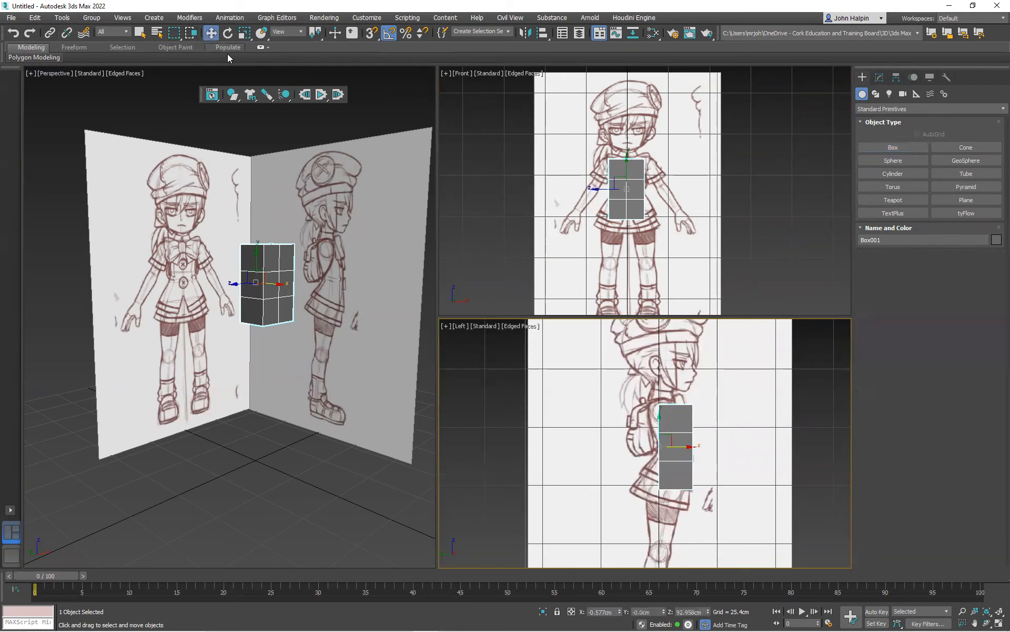
pyautogui.rightClick(619, 612)
pyautogui.scroll(2, 631, 204)
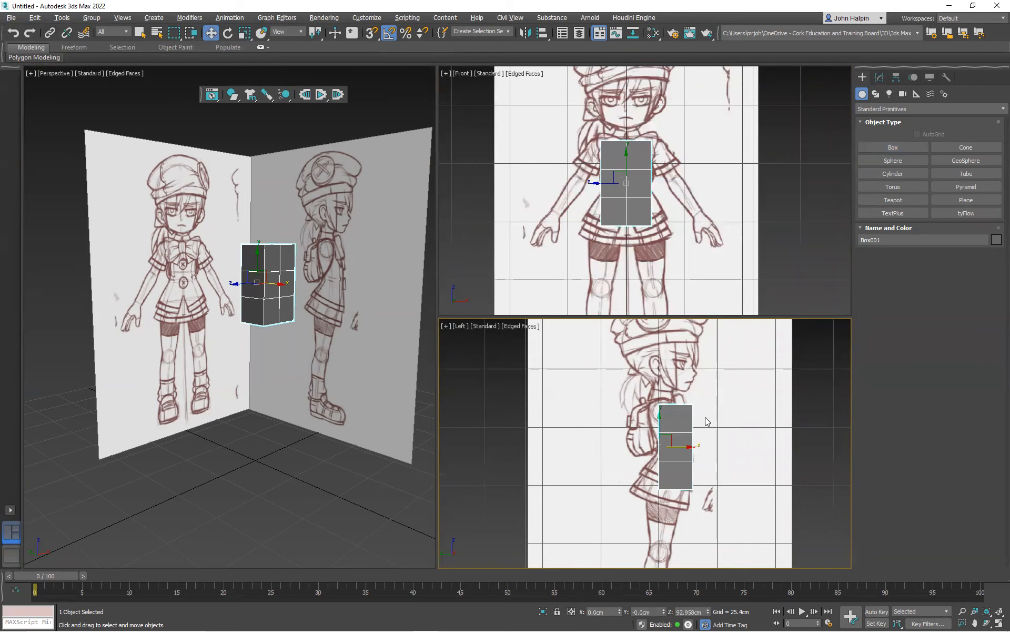
# Make the torso box see-through and convert it to an Editable Poly
pyautogui.hotkey('alt', 'x')
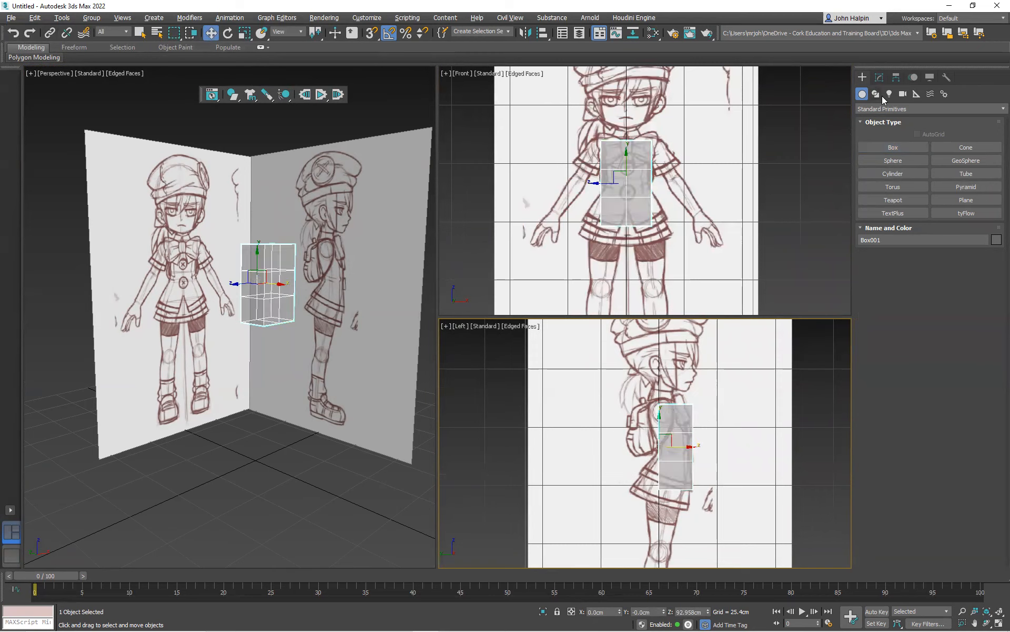
pyautogui.click(879, 77)
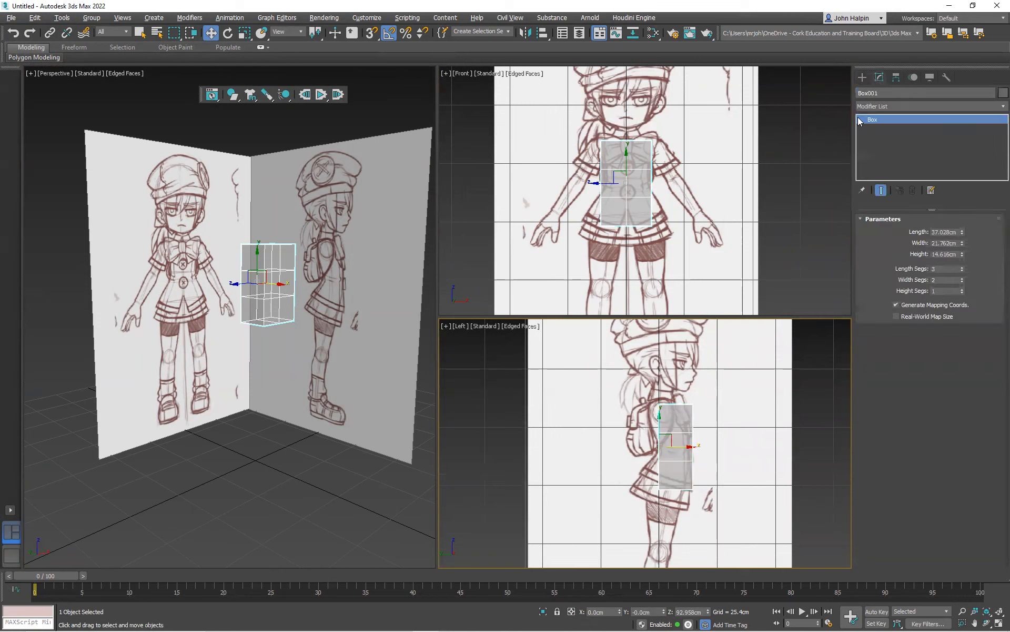
pyautogui.rightClick(668, 435)
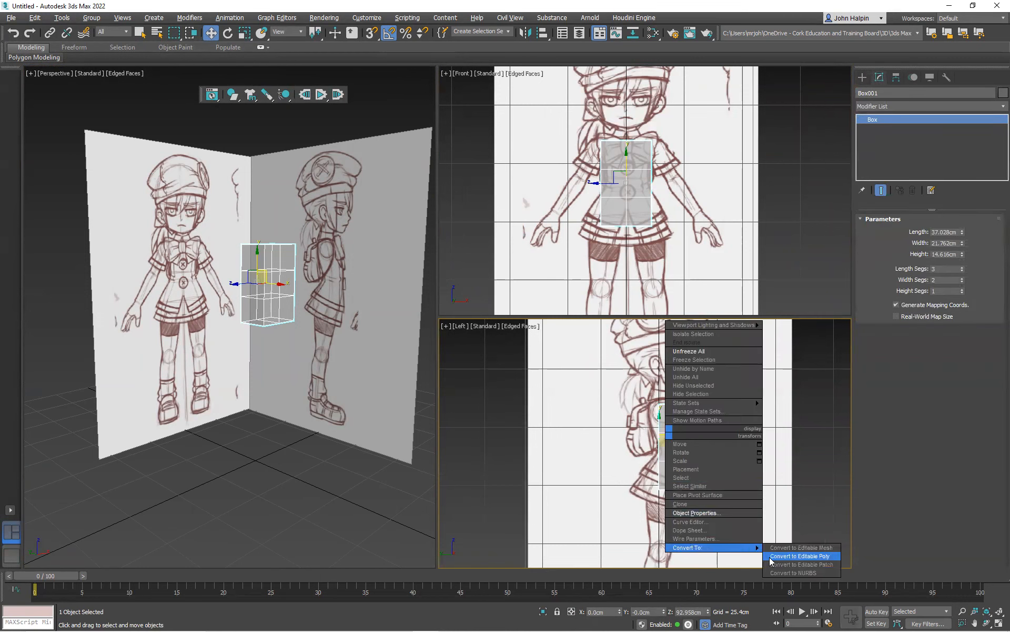
pyautogui.click(770, 557)
pyautogui.scroll(2, 669, 443)
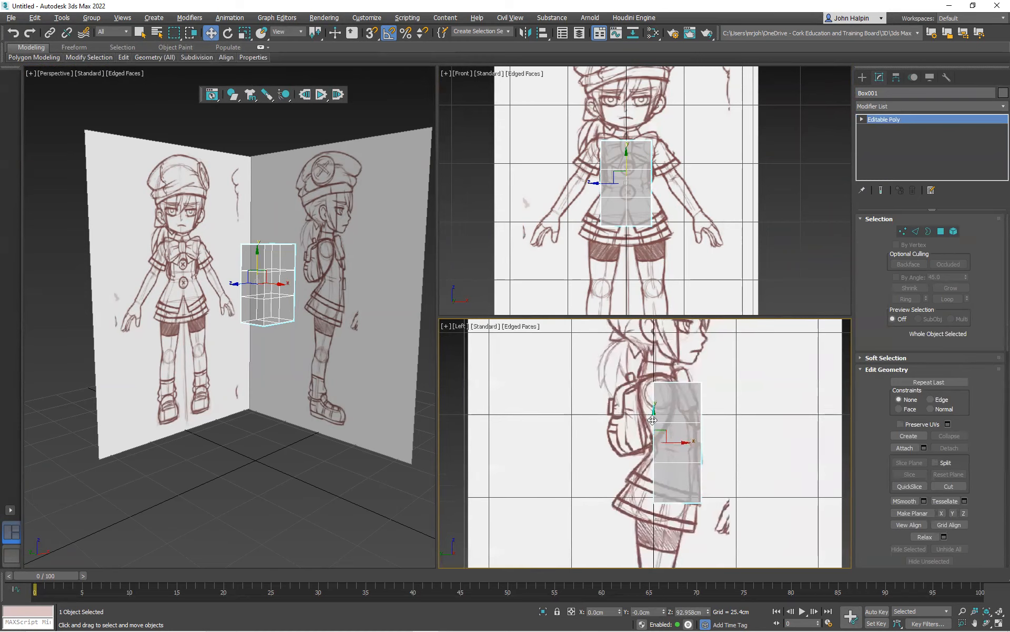
# In the Left view, move the box's top row of vertices up and back to the shoulder line of the side sketch
pyautogui.press('1')
pyautogui.moveTo(628, 372); pyautogui.dragTo(725, 409)
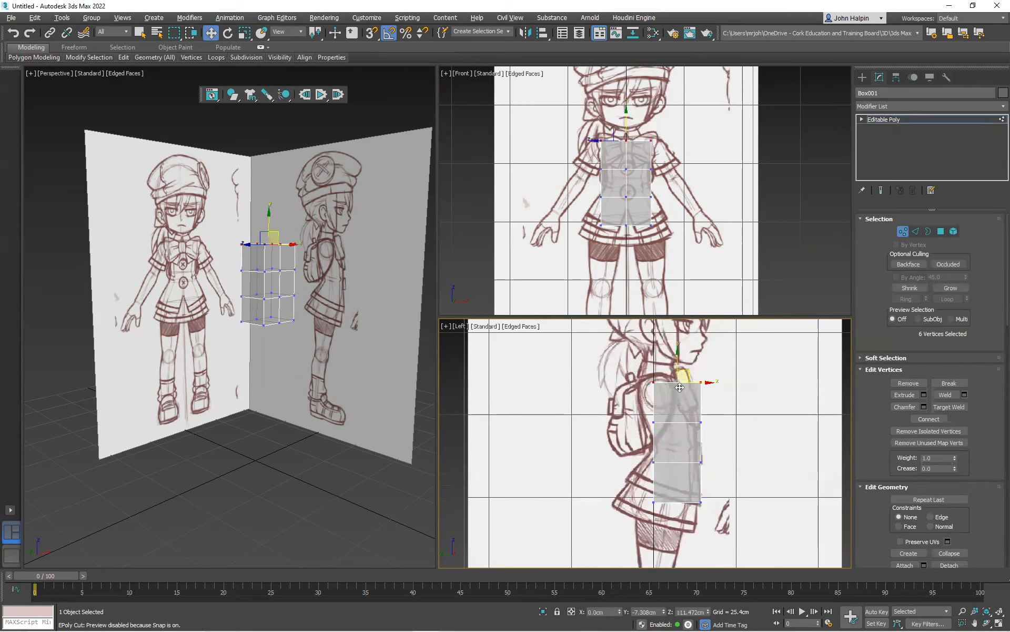
pyautogui.moveTo(679, 375); pyautogui.dragTo(659, 367)
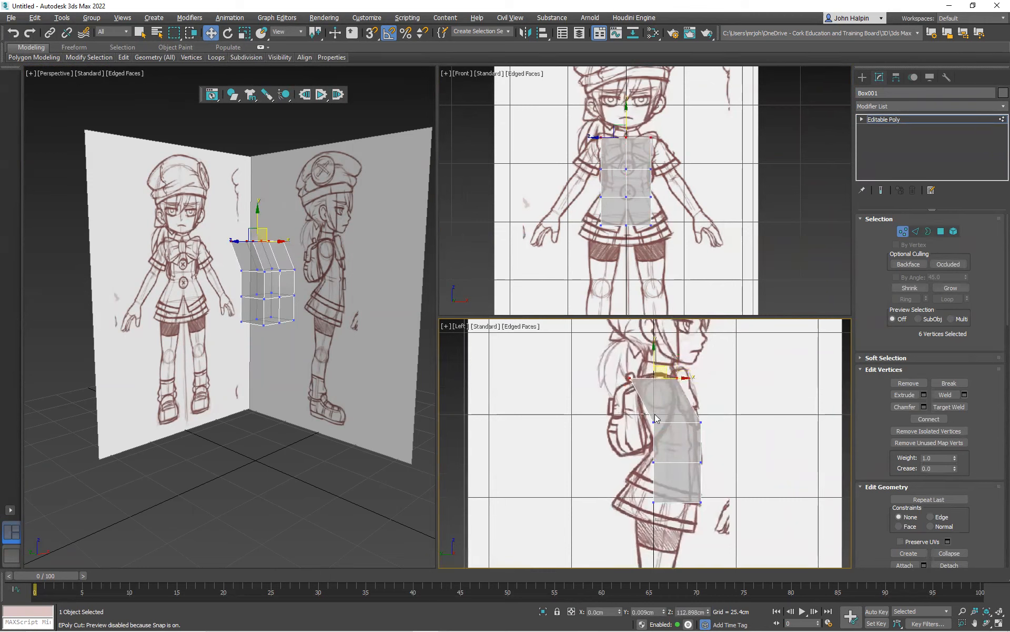
# Reposition the middle and bottom vertices in the Left view so the torso follows the chest, waist and hip outline of the side sketch
pyautogui.moveTo(725, 434); pyautogui.dragTo(688, 428)
pyautogui.moveTo(635, 452); pyautogui.dragTo(702, 465)
pyautogui.moveTo(636, 484); pyautogui.dragTo(711, 490)
pyautogui.moveTo(701, 451); pyautogui.dragTo(708, 455)
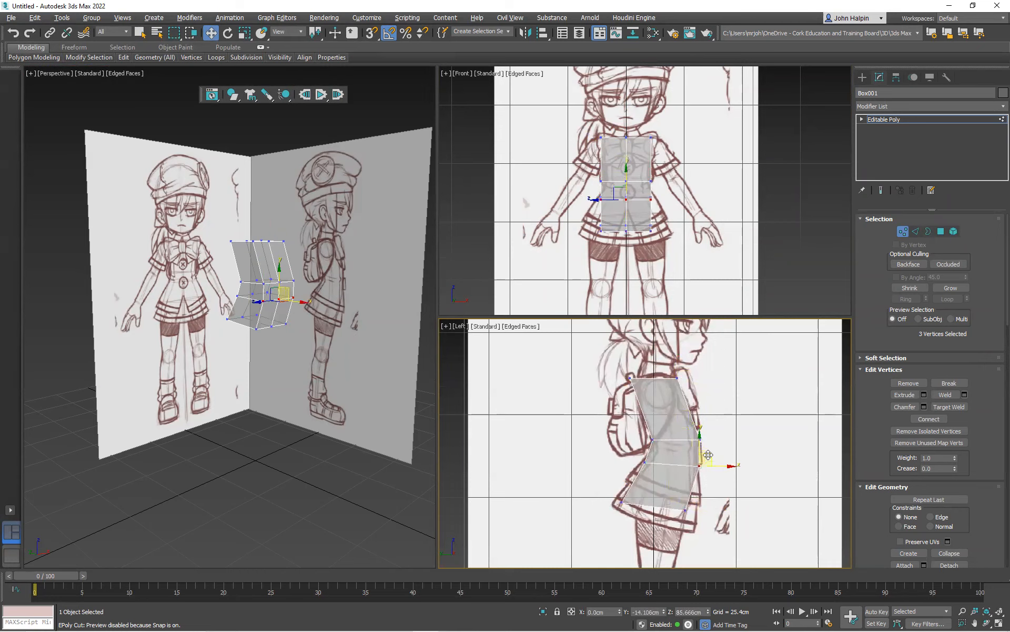
pyautogui.scroll(2, 642, 440)
pyautogui.scroll(-2, 642, 440)
pyautogui.moveTo(638, 437)
pyautogui.mouseDown()
pyautogui.moveTo(659, 453)
pyautogui.moveTo(653, 425)
pyautogui.mouseUp()
pyautogui.scroll(1, 617, 151)
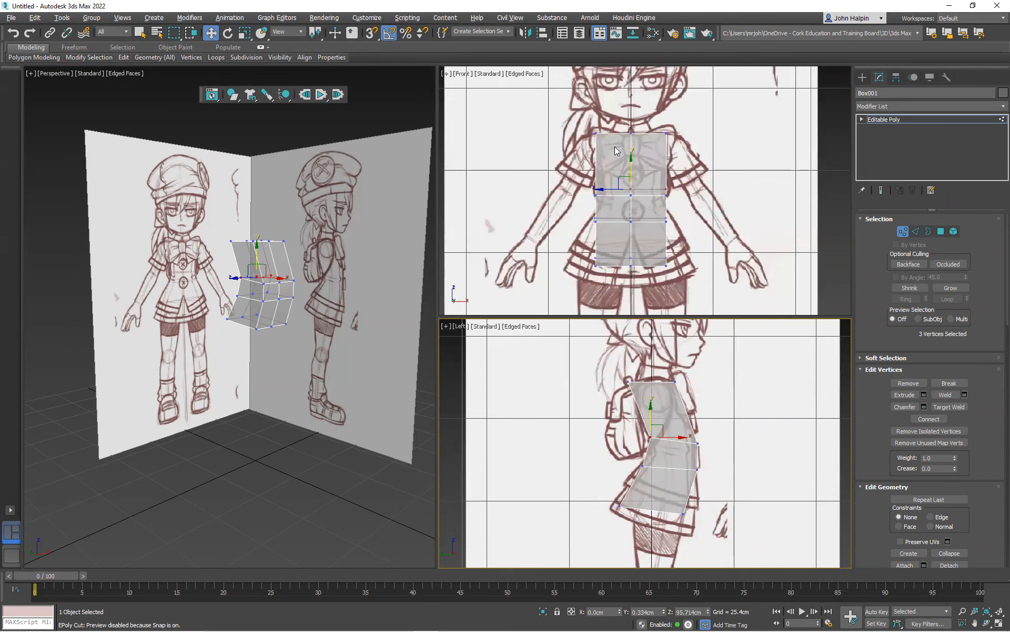
# Delete the polygons on the right half of the torso as seen in the Front view
pyautogui.moveTo(262, 323)
pyautogui.keyDown('alt'); pyautogui.mouseDown(button='middle')
pyautogui.moveTo(248, 323)
pyautogui.moveTo(316, 323)
pyautogui.moveTo(247, 324)
pyautogui.mouseUp(button='middle'); pyautogui.keyUp('alt')
pyautogui.scroll(-2, 597, 187)
pyautogui.moveTo(598, 187); pyautogui.dragTo(598, 219, button='middle')
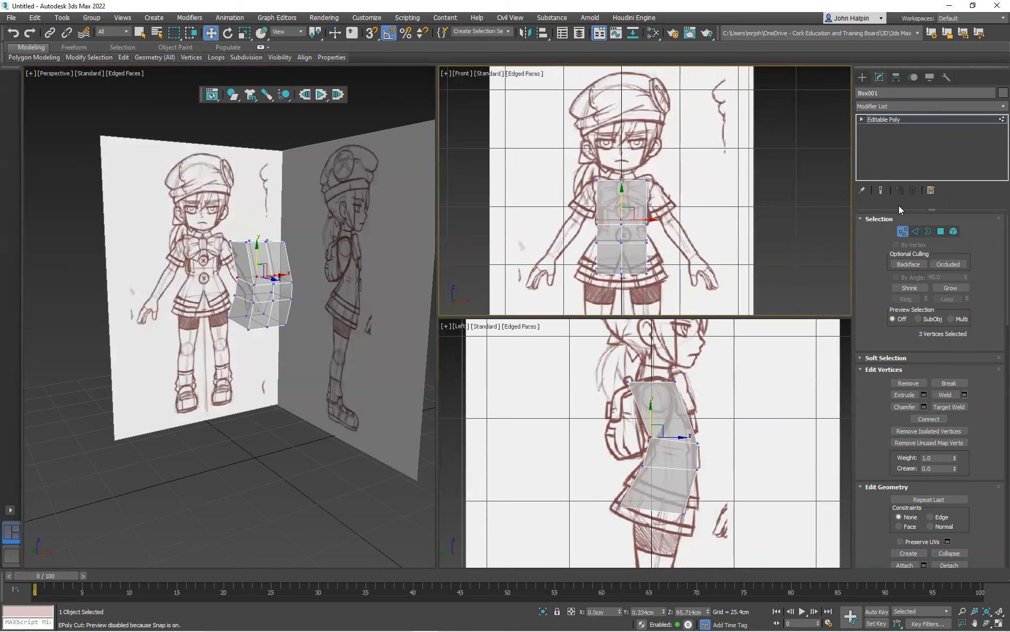
pyautogui.click(905, 232)
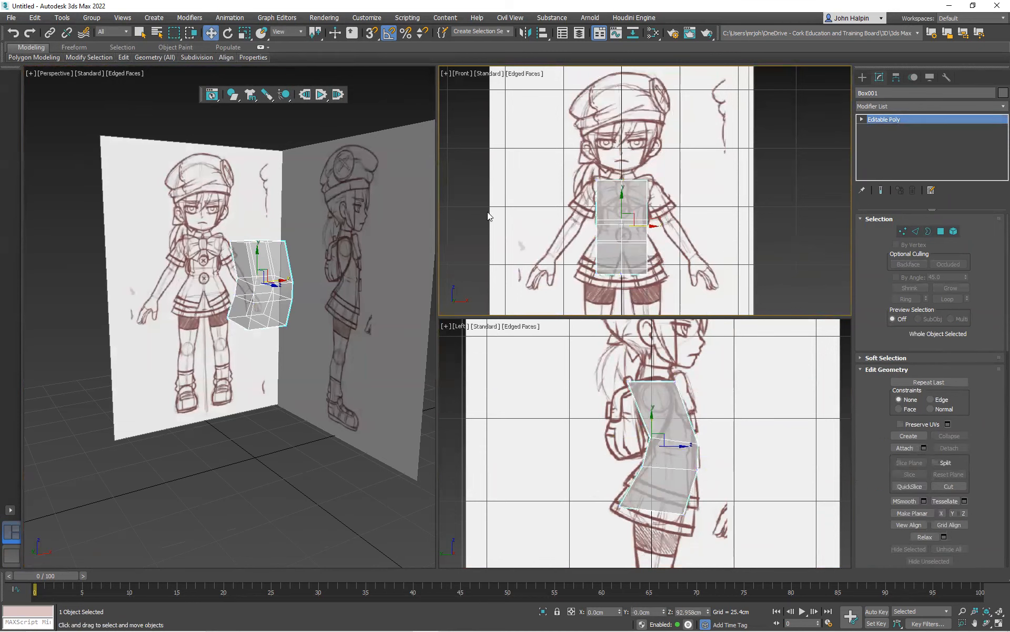
pyautogui.click(941, 232)
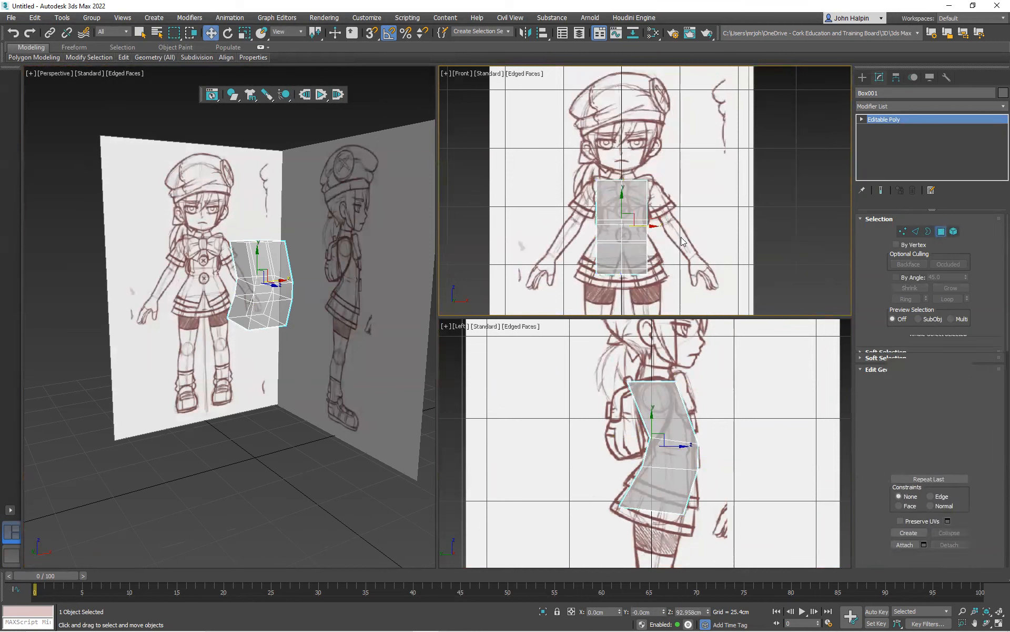
pyautogui.moveTo(630, 298); pyautogui.dragTo(634, 298)
pyautogui.press('Delete')
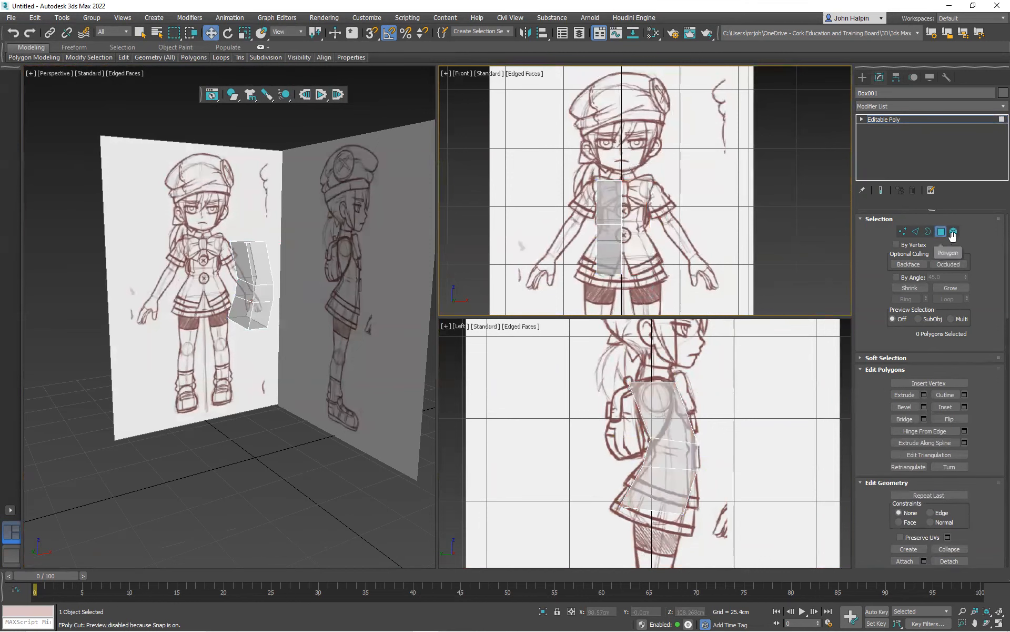
pyautogui.click(942, 231)
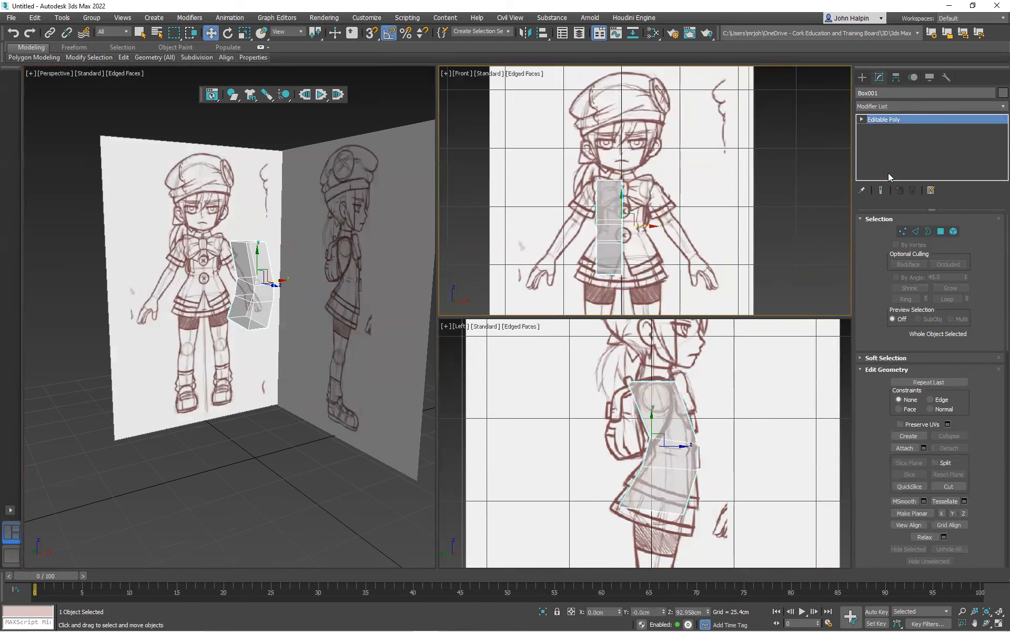
# Add a Symmetry modifier to the half torso, mirrored on the X axis with Flip enabled
pyautogui.click(996, 107)
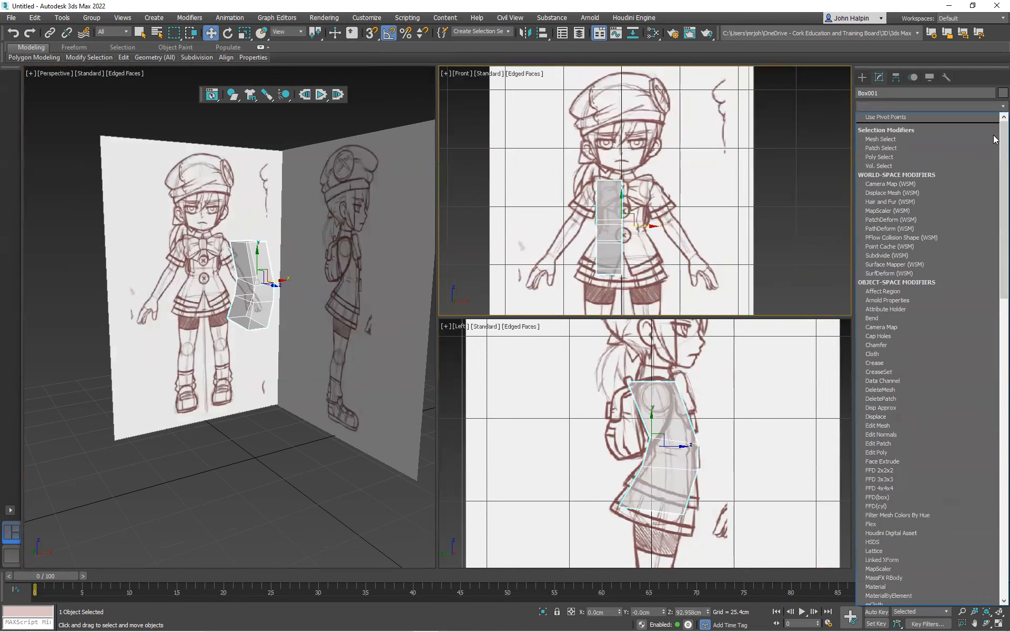
pyautogui.scroll(-18, 995, 145)
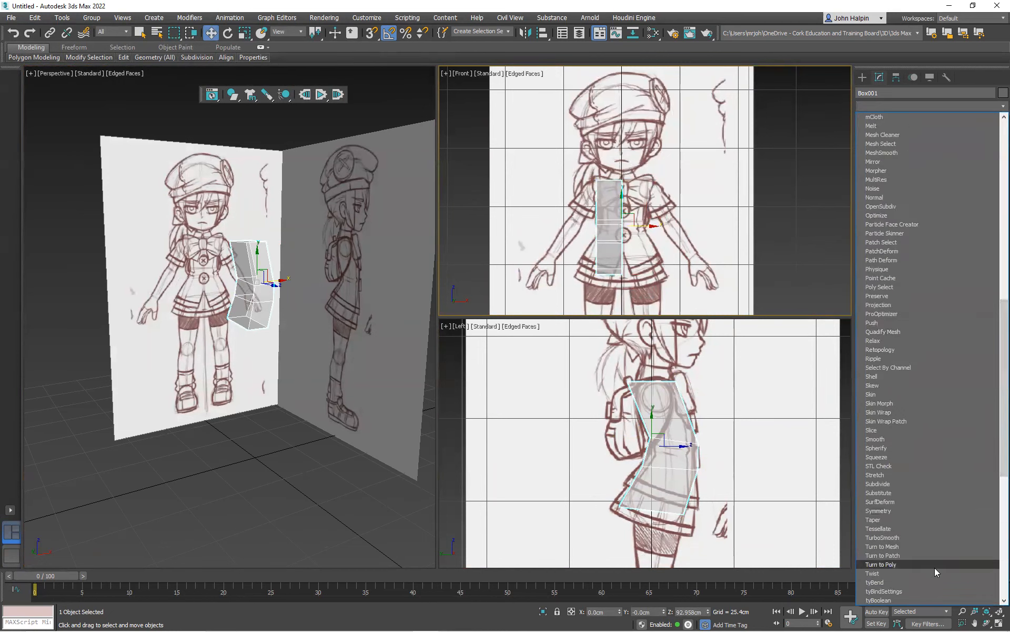
pyautogui.click(925, 510)
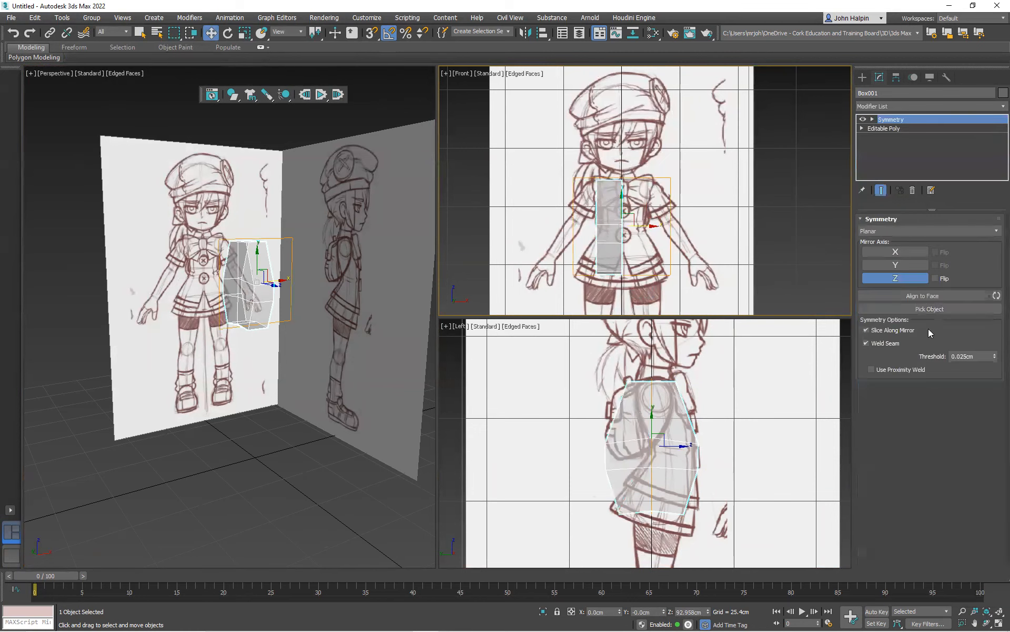
pyautogui.click(886, 250)
pyautogui.click(896, 278)
pyautogui.click(935, 251)
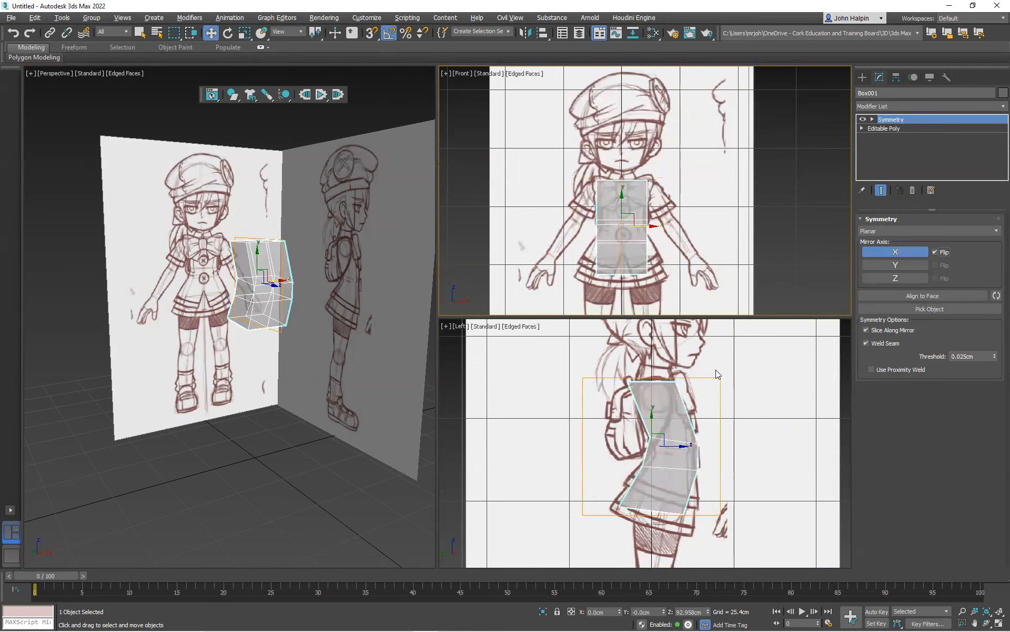
# Turn off see-through display for the torso and add a TurboSmooth modifier above Symmetry
pyautogui.click(656, 347)
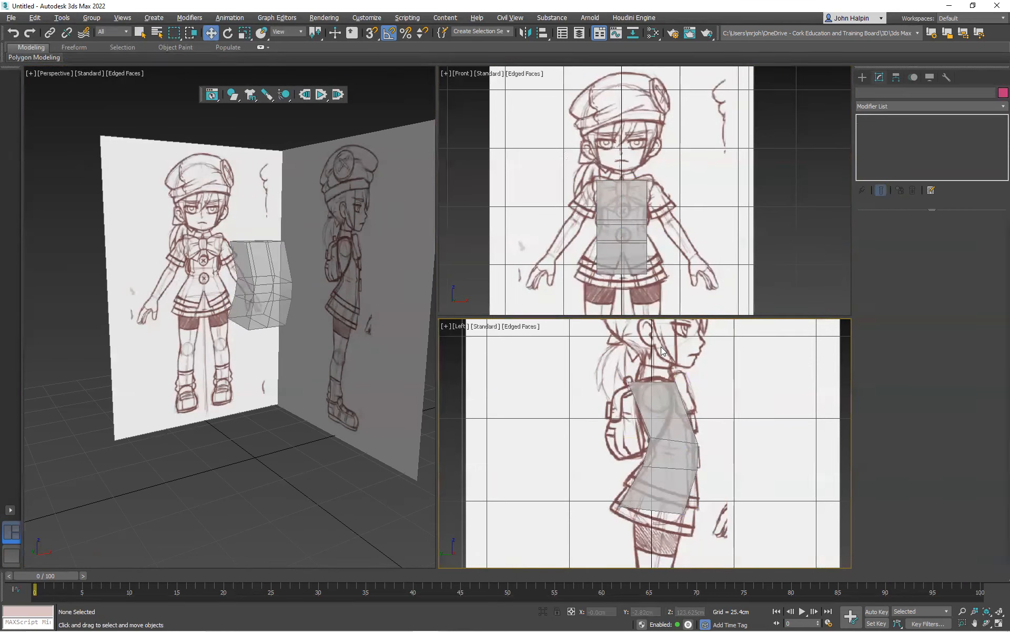
pyautogui.click(655, 415)
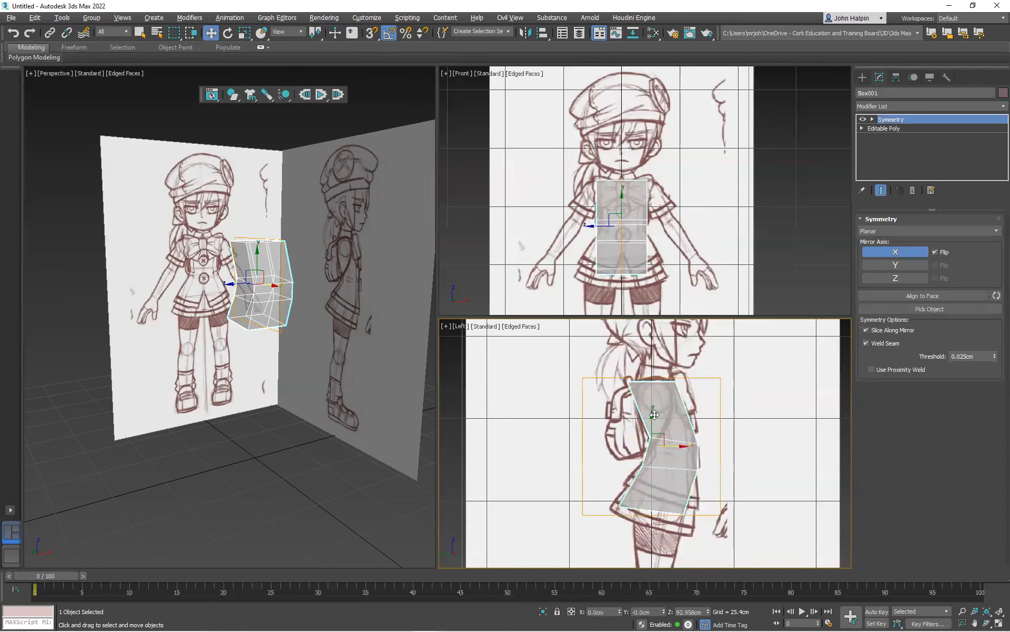
pyautogui.hotkey('alt', 'x')
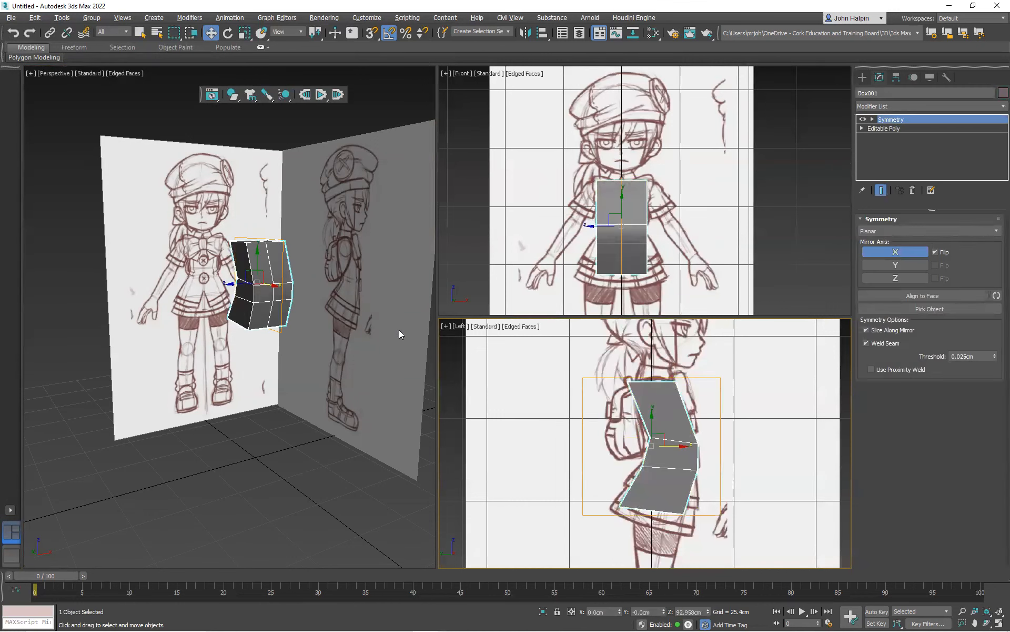
pyautogui.click(994, 106)
pyautogui.scroll(-20, 994, 447)
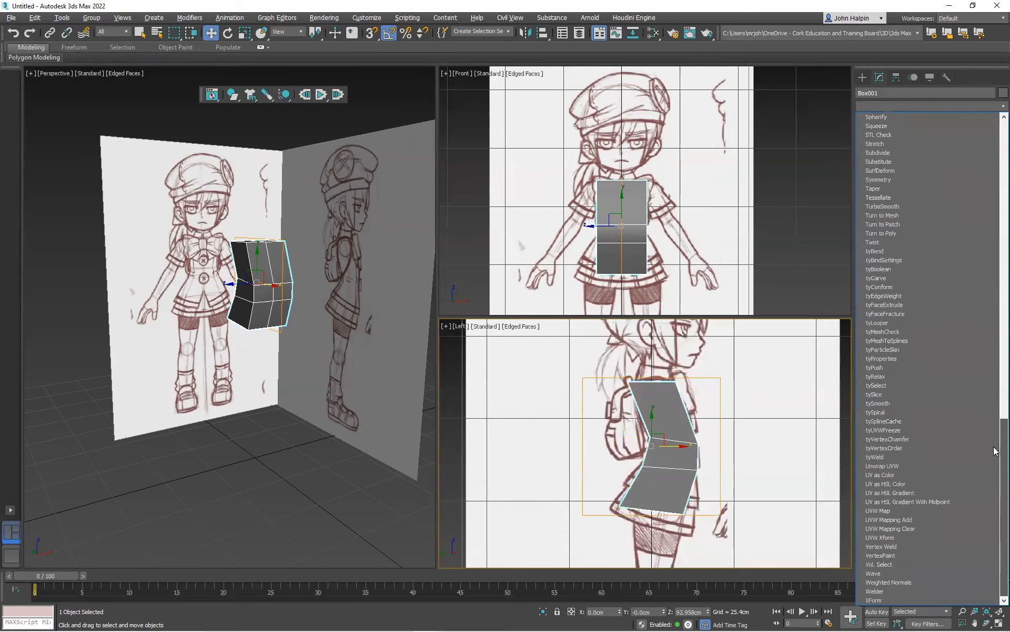
pyautogui.click(938, 206)
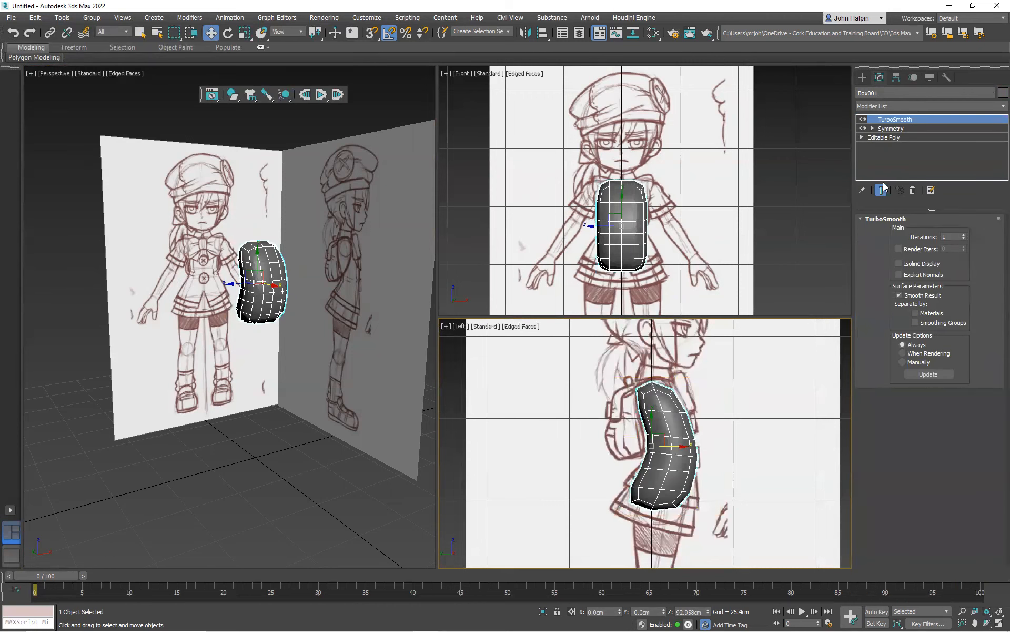
# Return to the Editable Poly's vertex level with Show End Result on and make the smoothed torso see-through
pyautogui.click(862, 136)
pyautogui.click(882, 146)
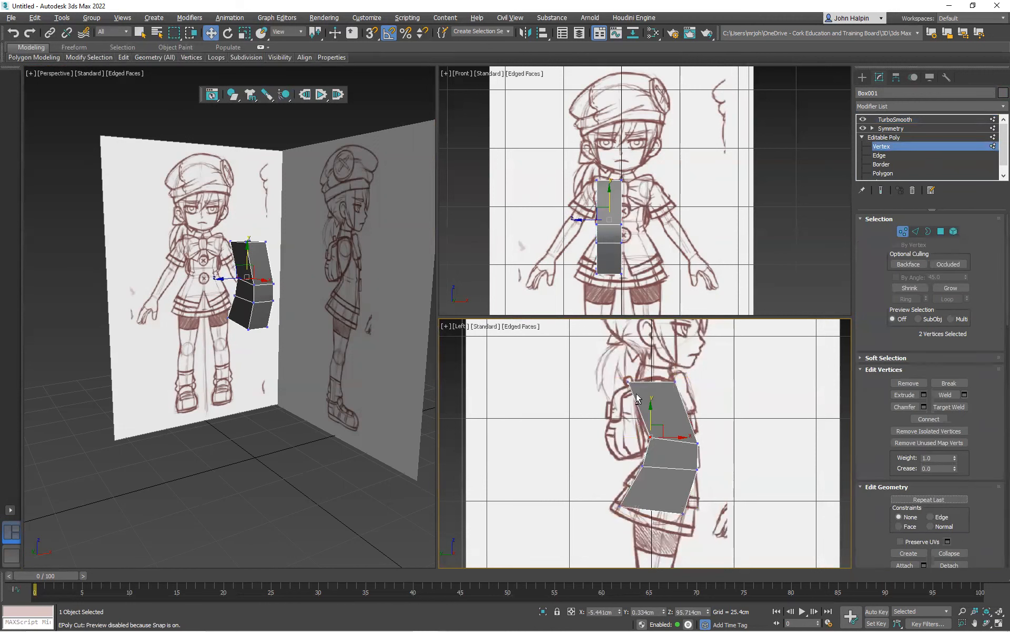
pyautogui.hotkey('ctrl', 'e')
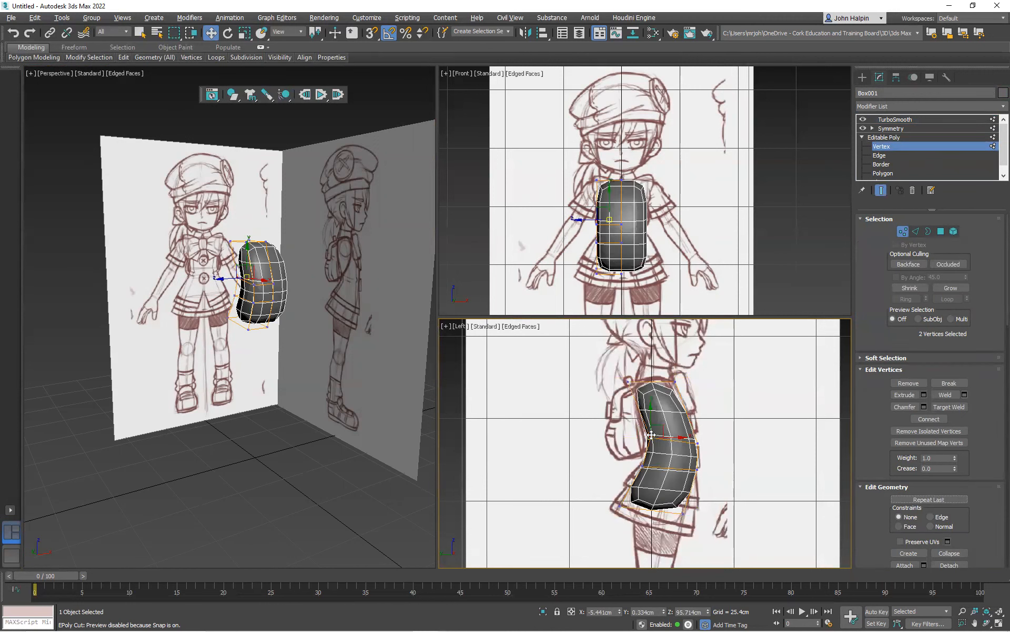
pyautogui.hotkey('alt', 'x')
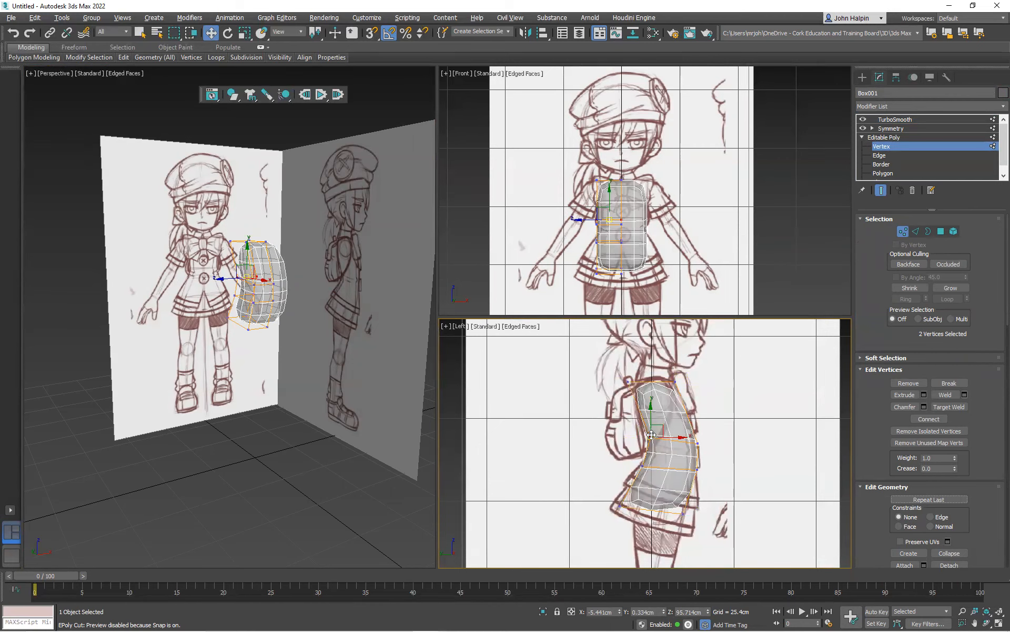
pyautogui.keyDown('alt'); pyautogui.moveTo(148, 276); pyautogui.dragTo(202, 287, button='middle'); pyautogui.keyUp('alt')
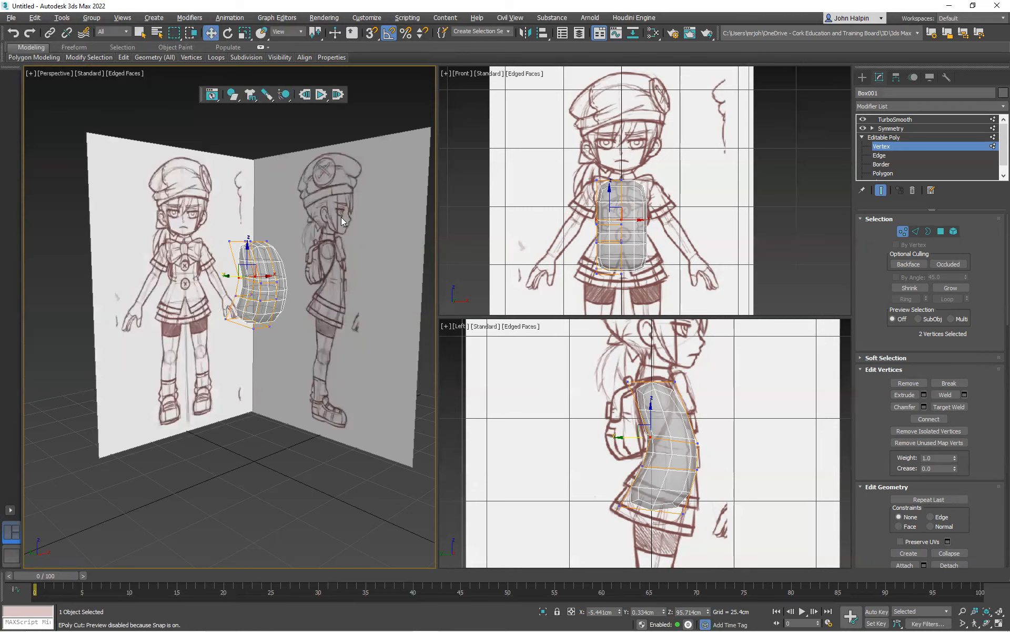
pyautogui.moveTo(258, 271)
pyautogui.keyDown('alt'); pyautogui.mouseDown(button='middle')
pyautogui.moveTo(323, 277)
pyautogui.moveTo(225, 287)
pyautogui.moveTo(210, 275)
pyautogui.moveTo(258, 278)
pyautogui.mouseUp(button='middle'); pyautogui.keyUp('alt')
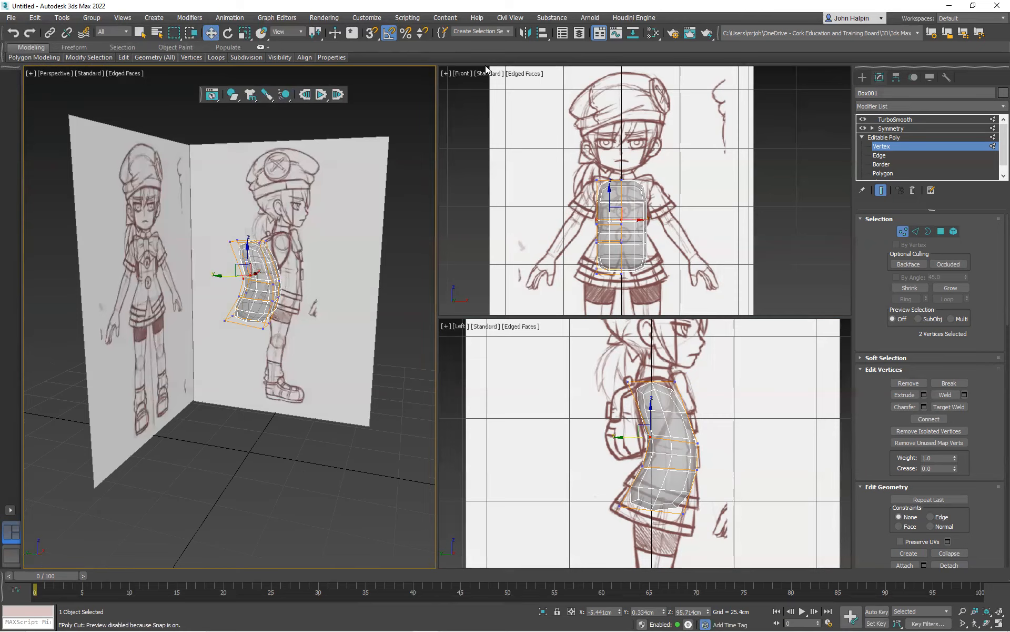